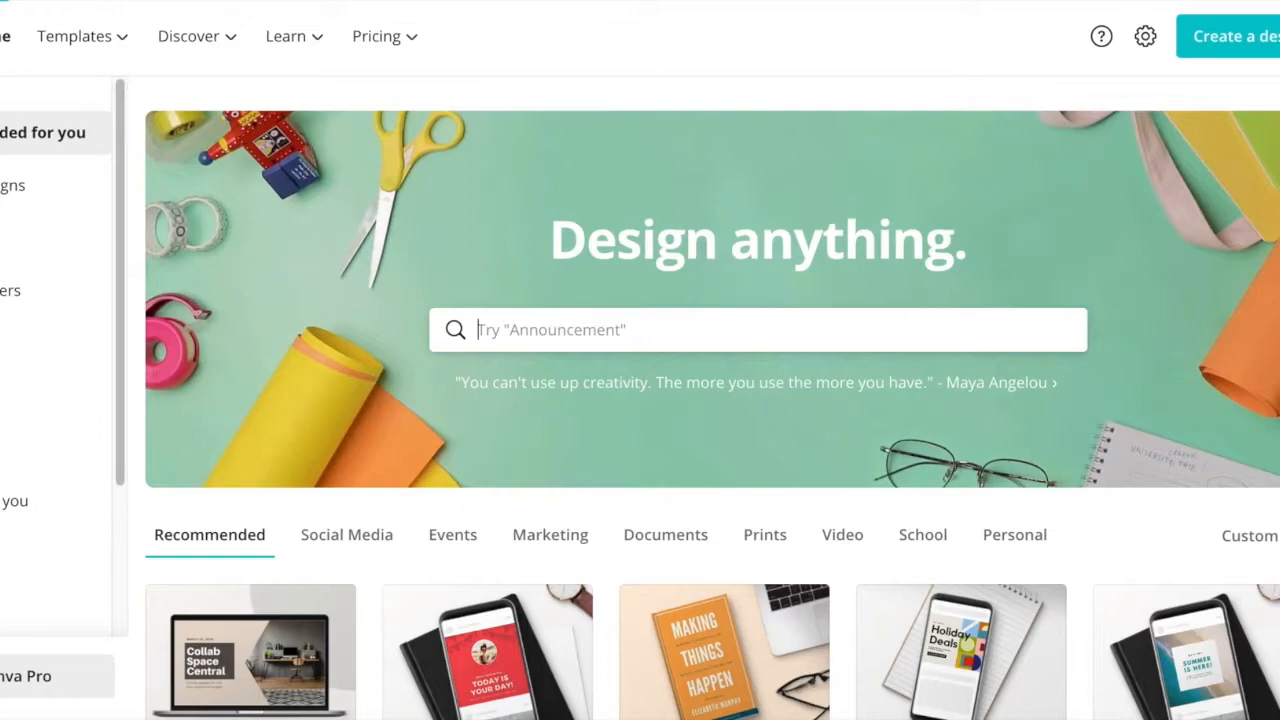
click(28, 0)
mouse_move(0, 0)
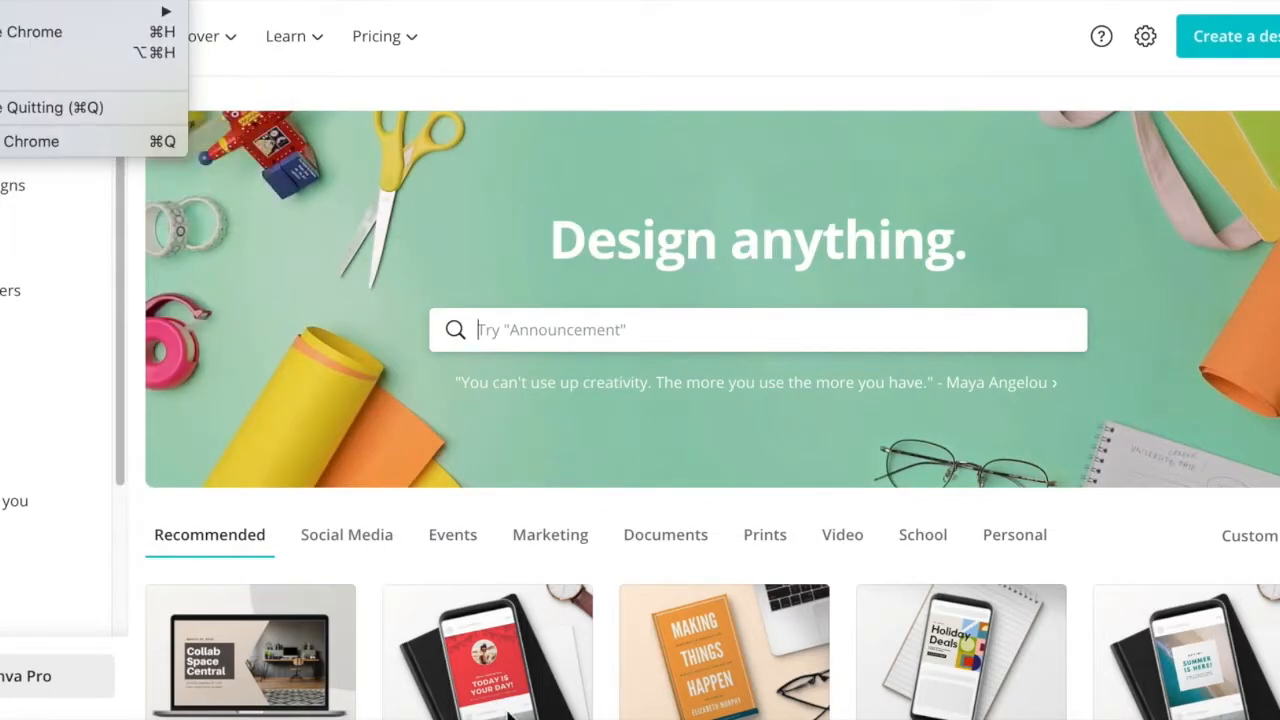
key(super+o)
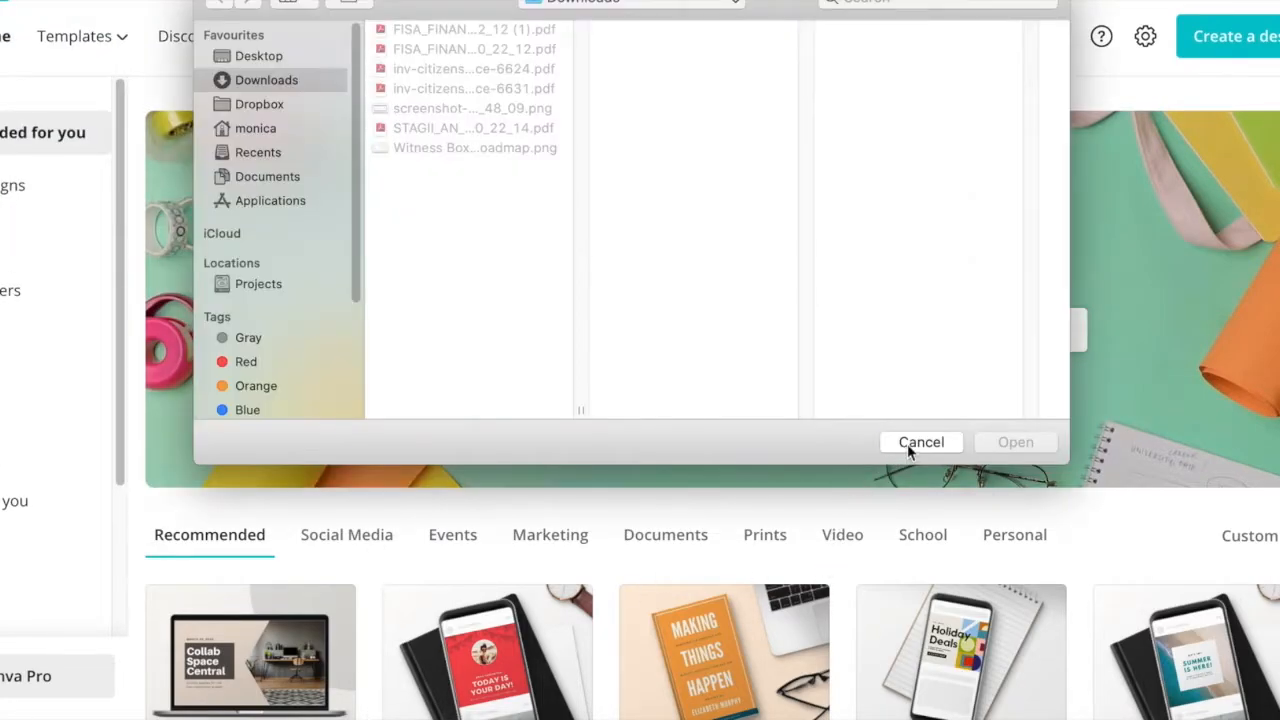
click(907, 444)
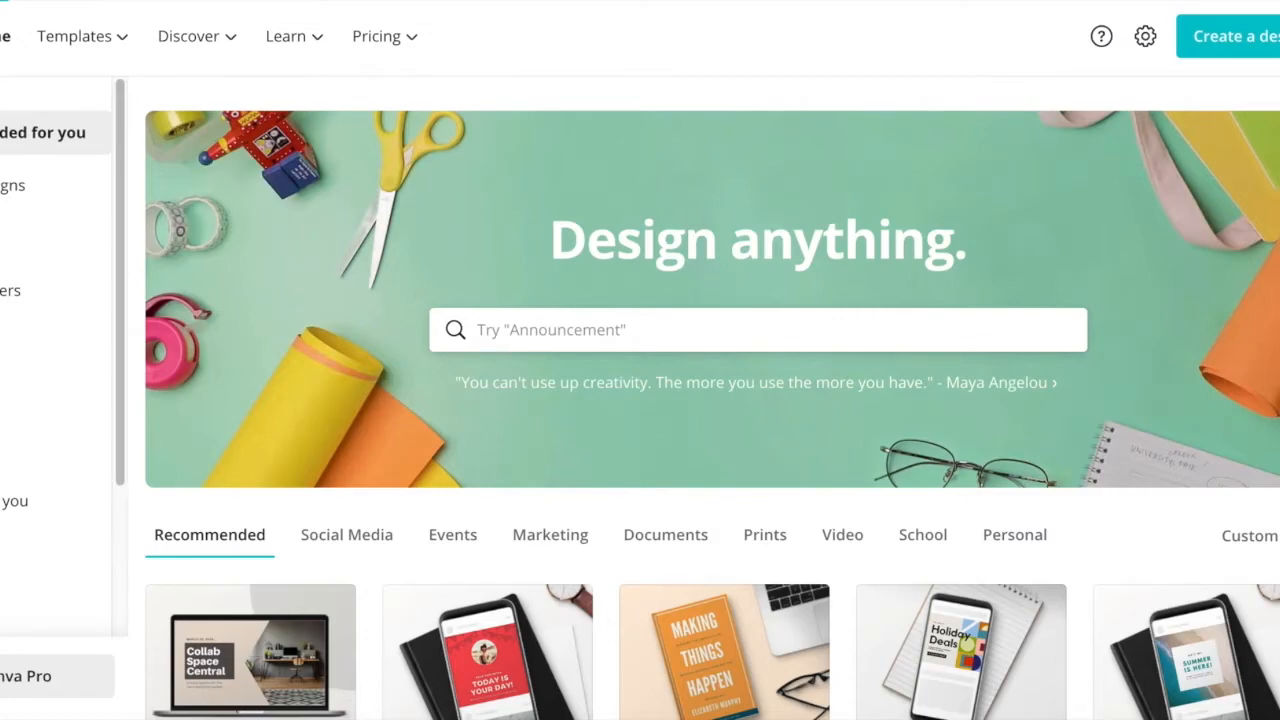
key(super+o)
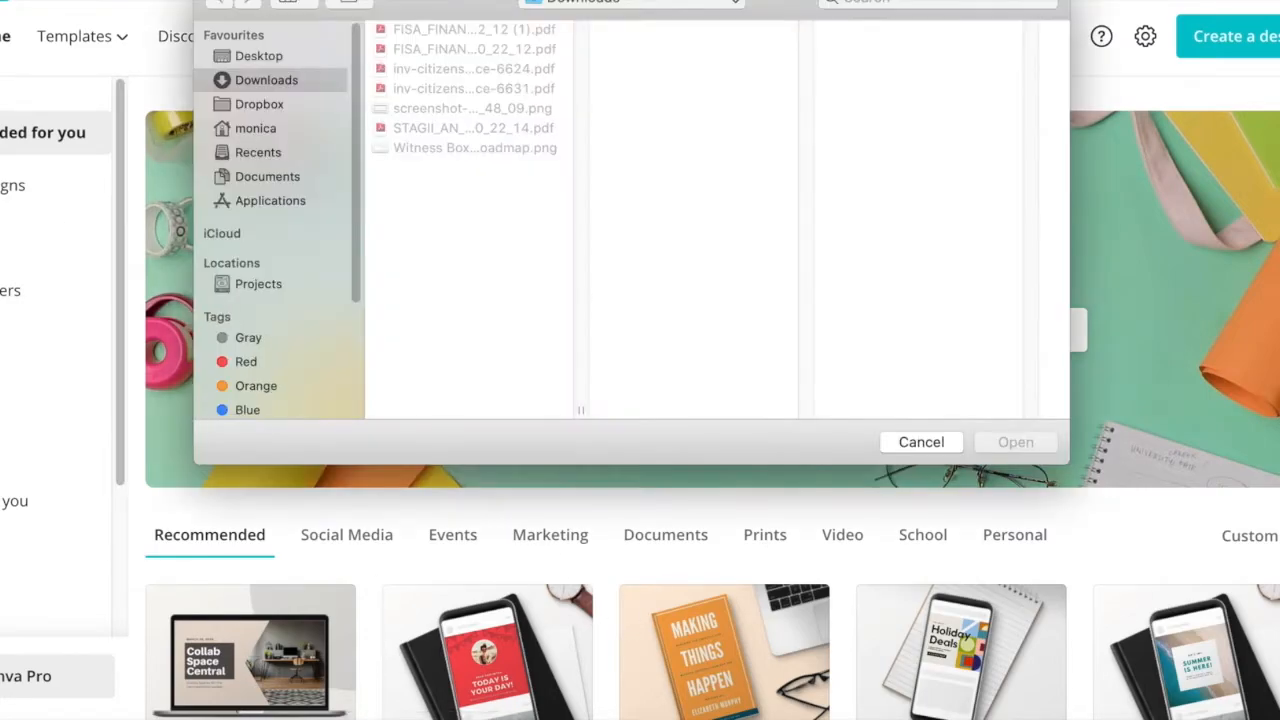
click(67, 0)
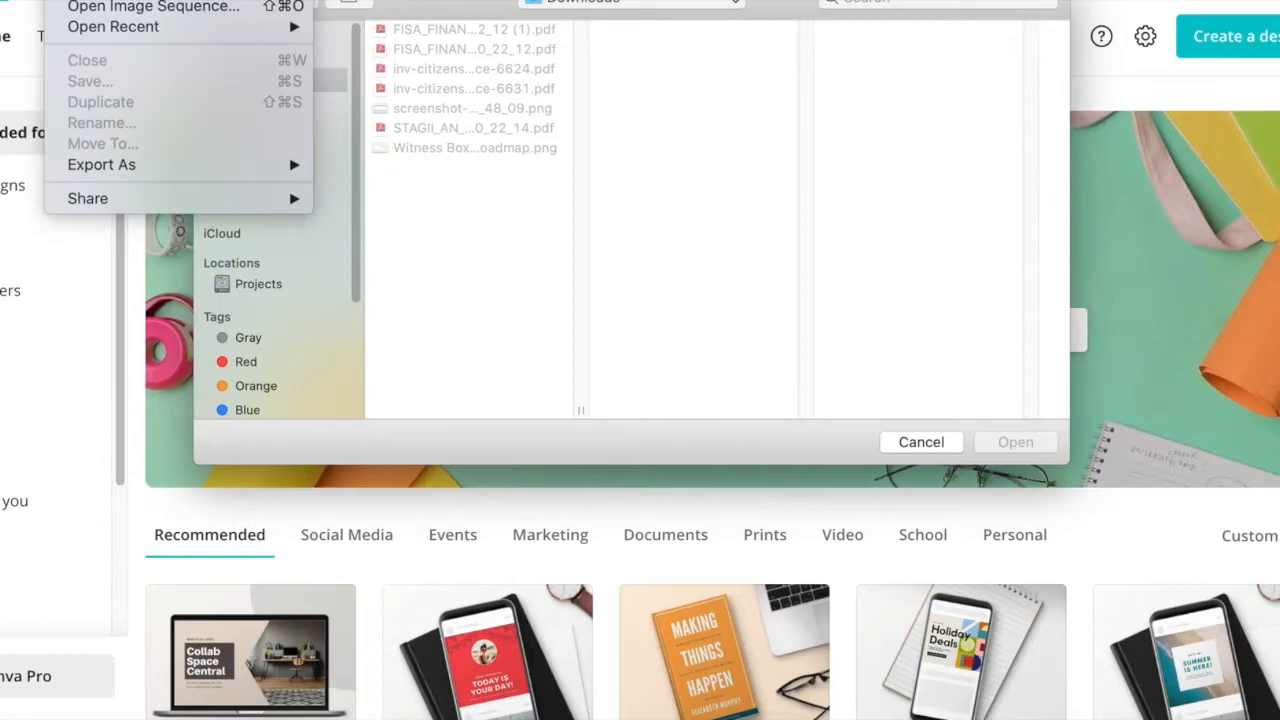
click(140, 0)
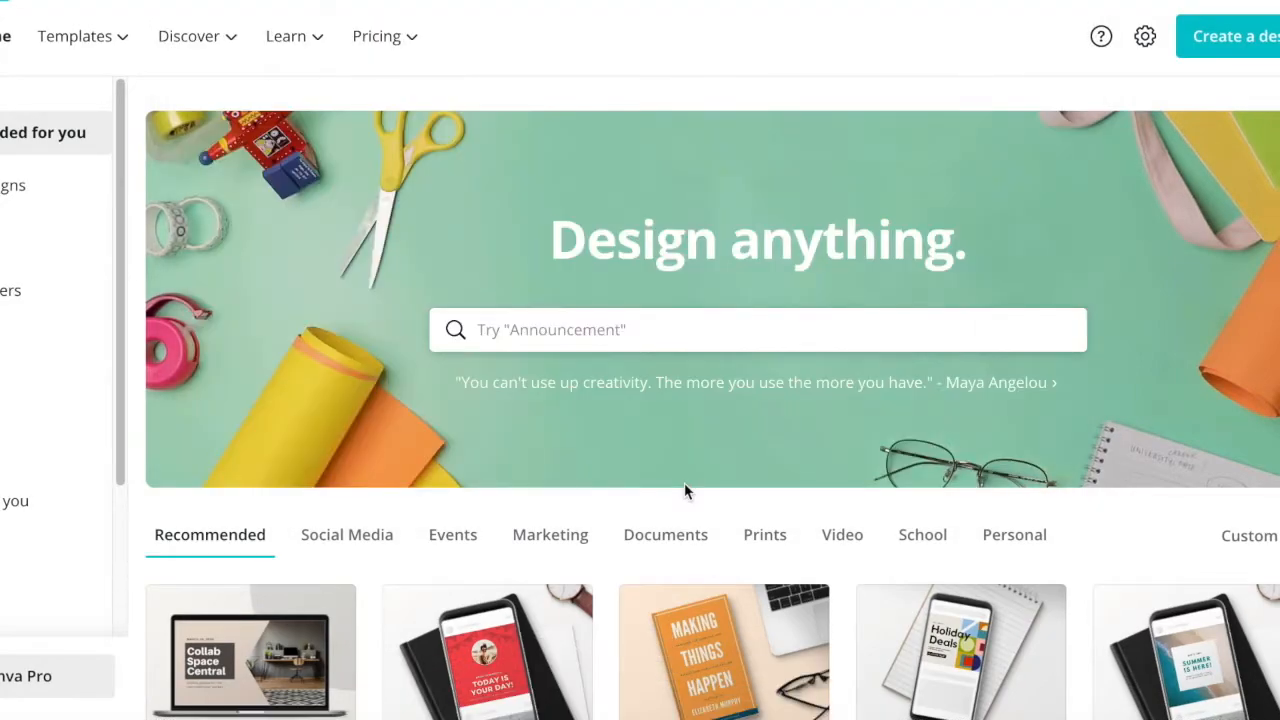
Step: Search for "birthday card" from the home page and open the suggested Birthday Card template collection
scroll(686, 491, down, 1)
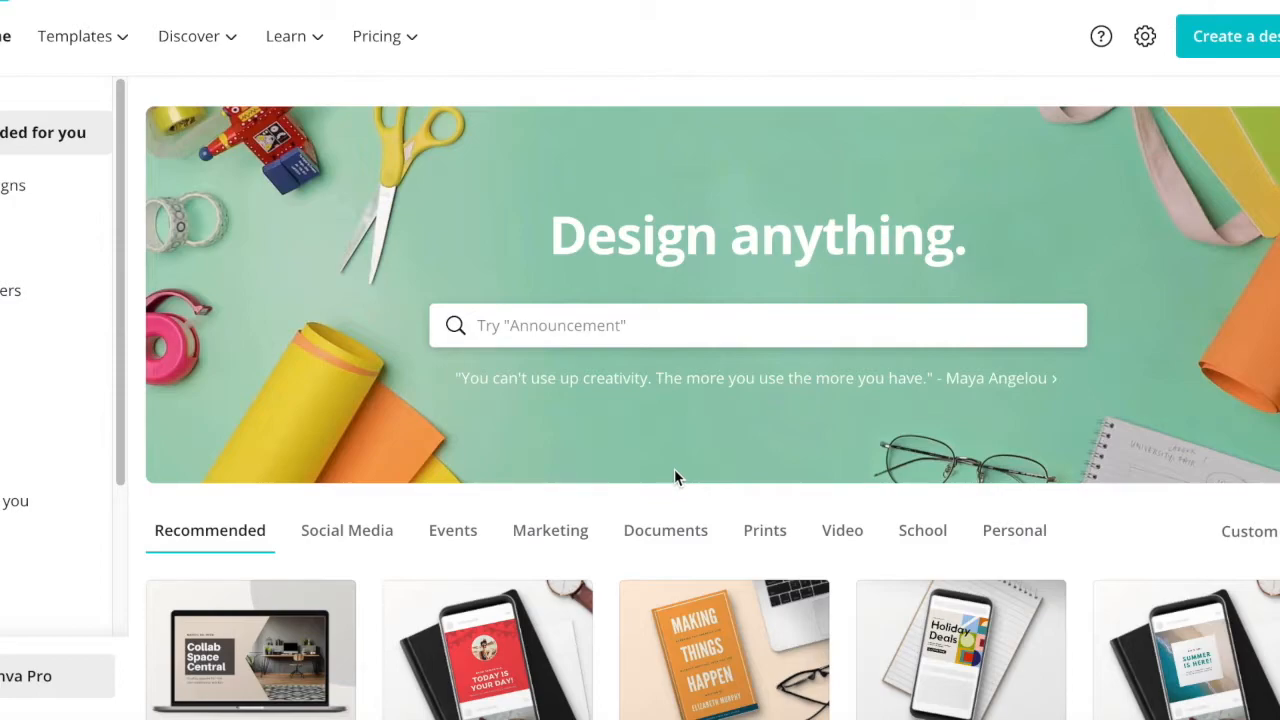
scroll(674, 477, down, 2)
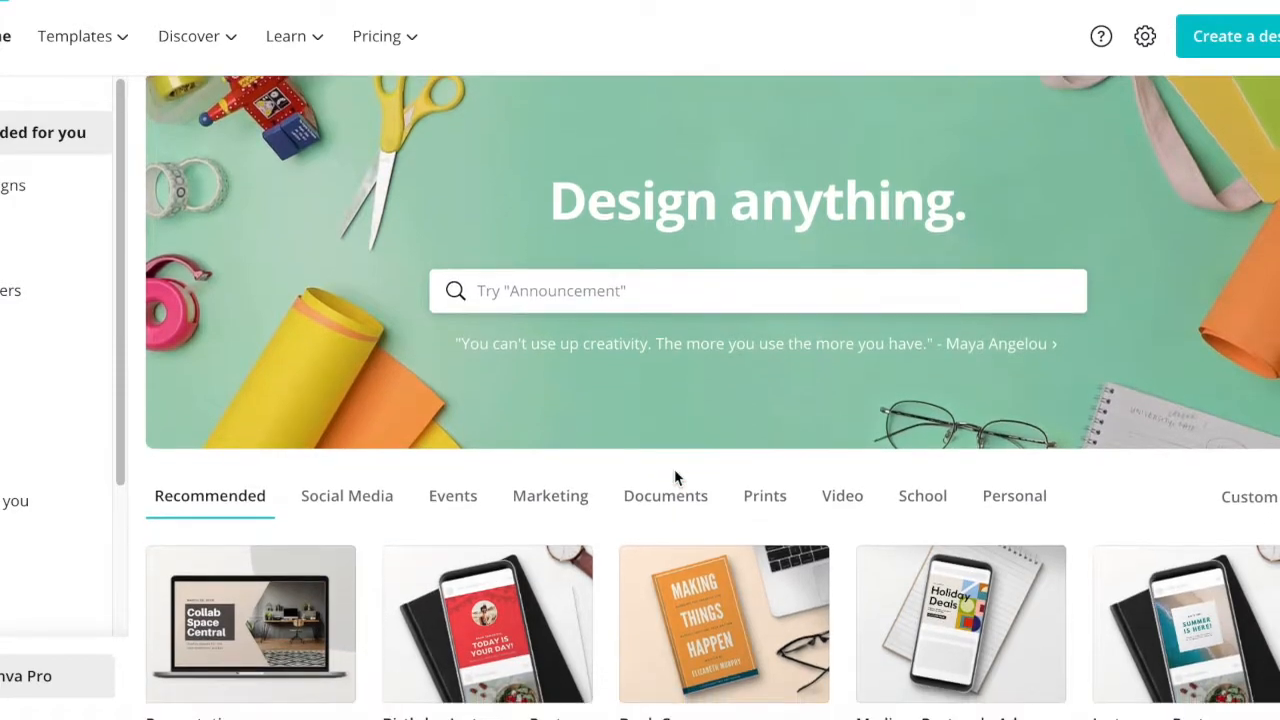
scroll(674, 478, down, 3)
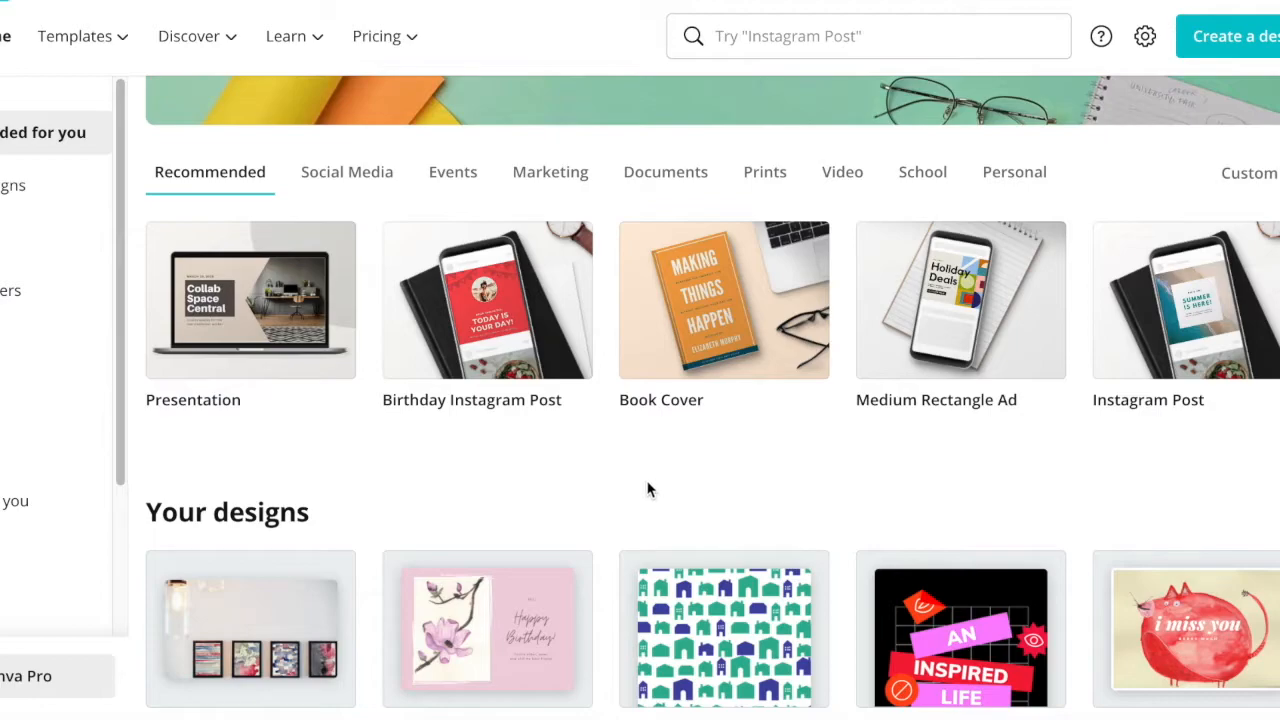
scroll(618, 513, up, 1)
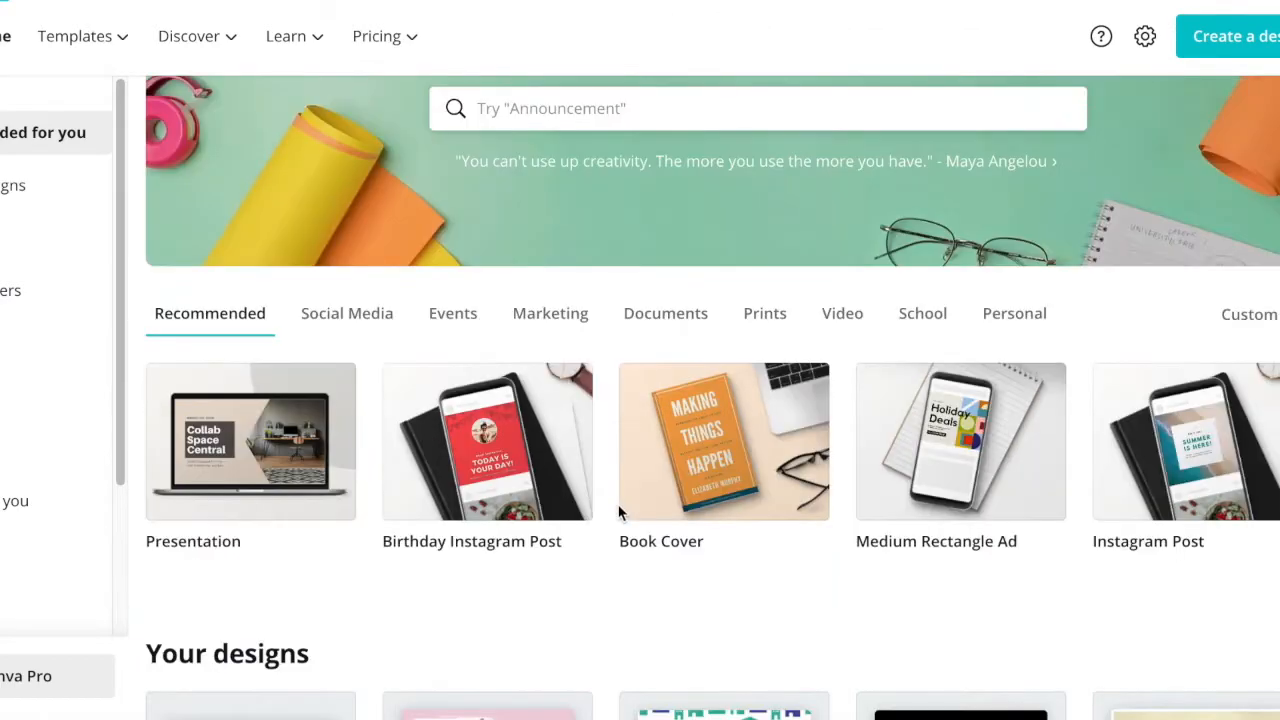
scroll(618, 513, up, 1)
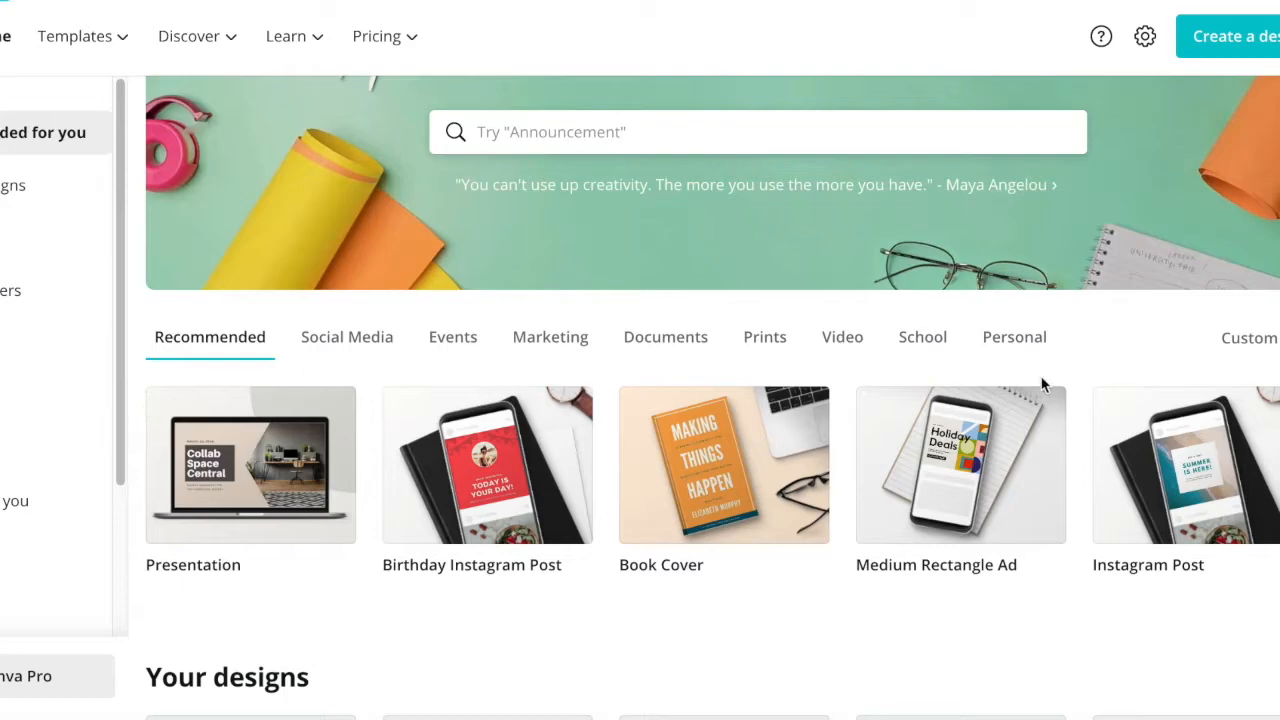
click(538, 135)
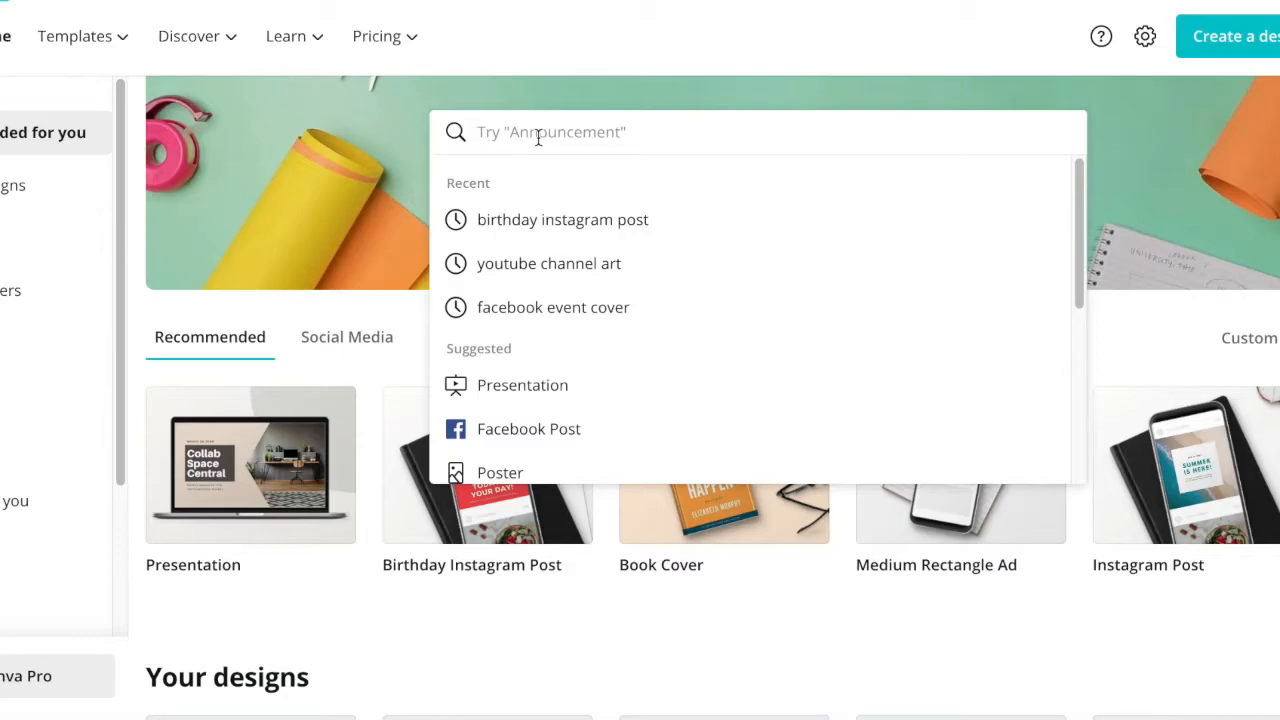
text(bir)
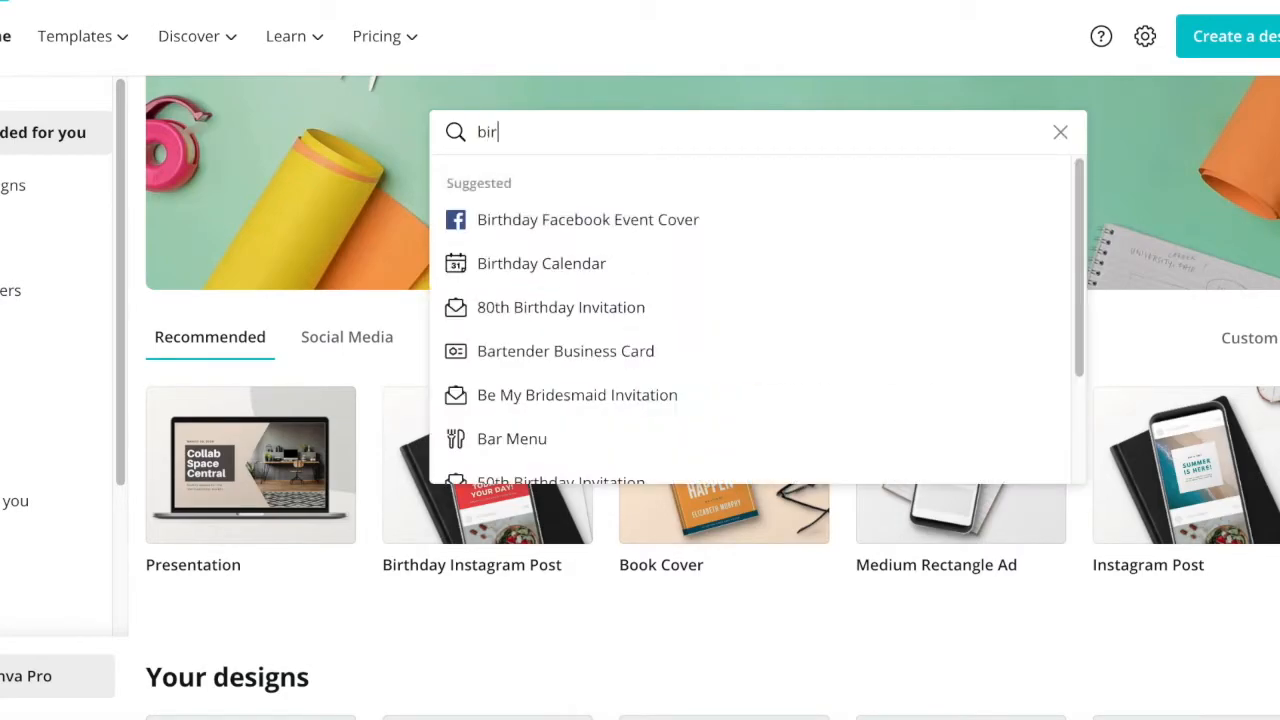
text(thday card)
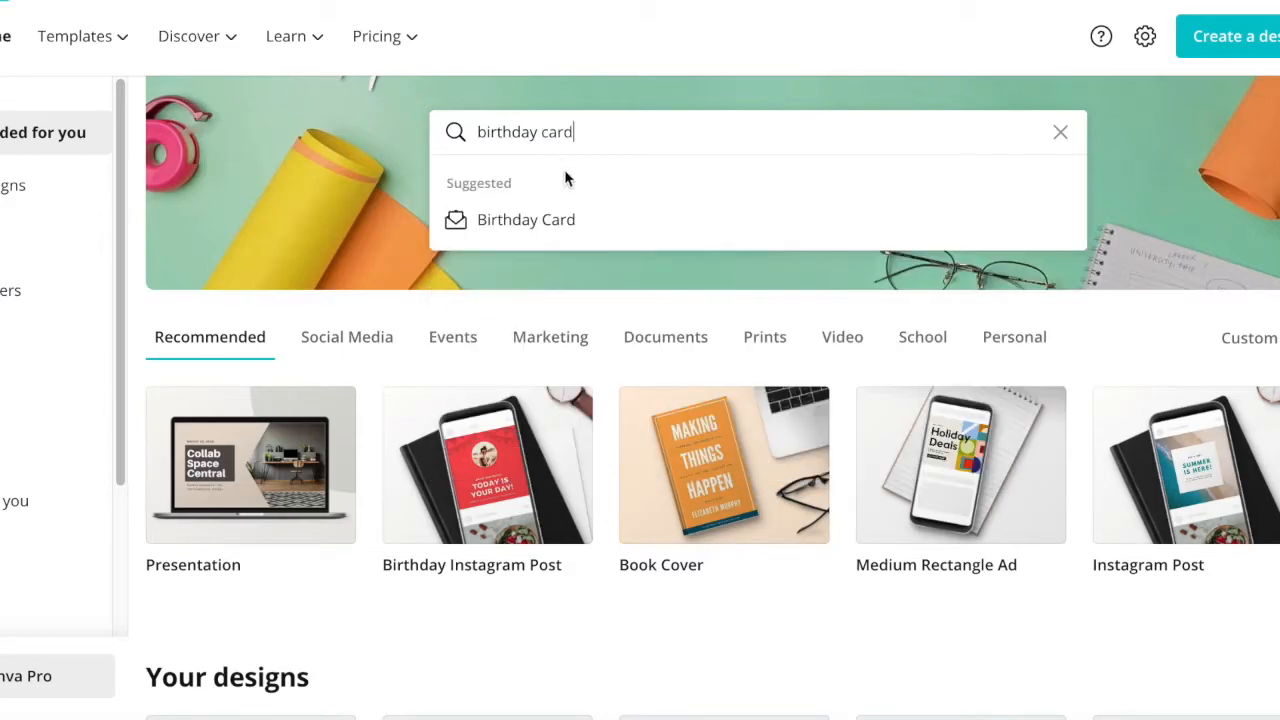
click(558, 230)
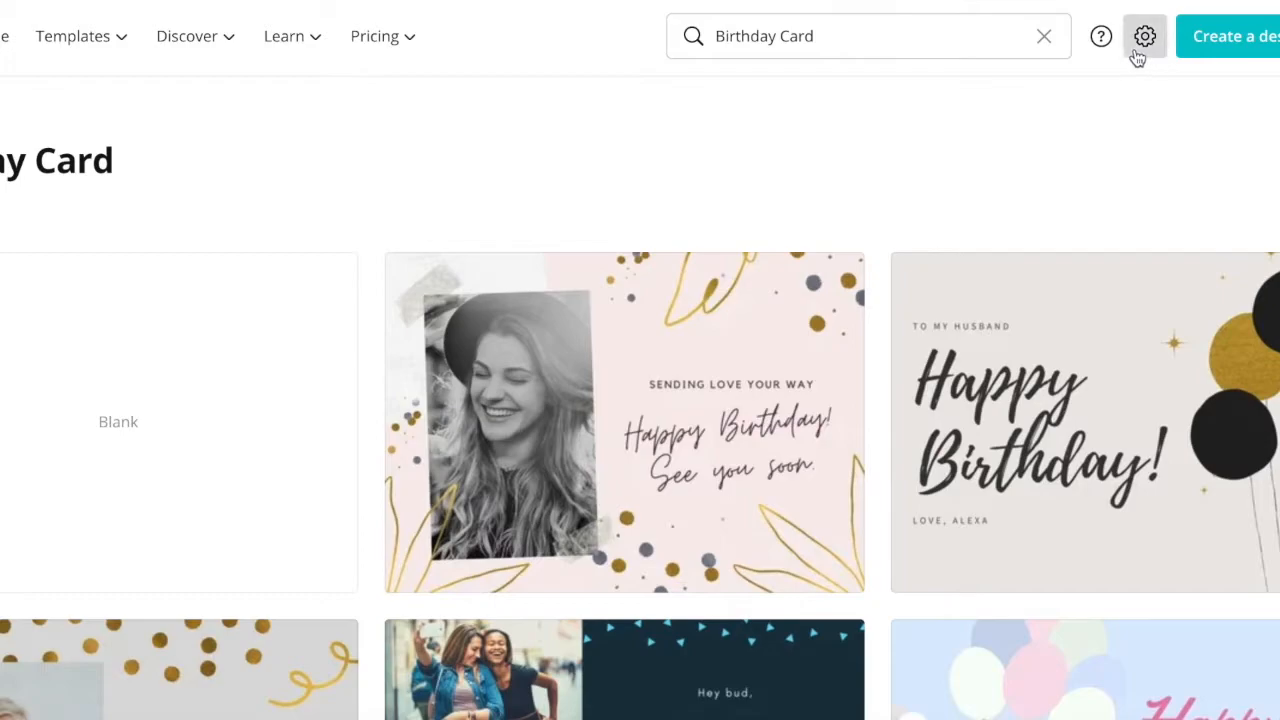
Step: Return to the home page and look at the custom width and height options for a new design
click(3, 36)
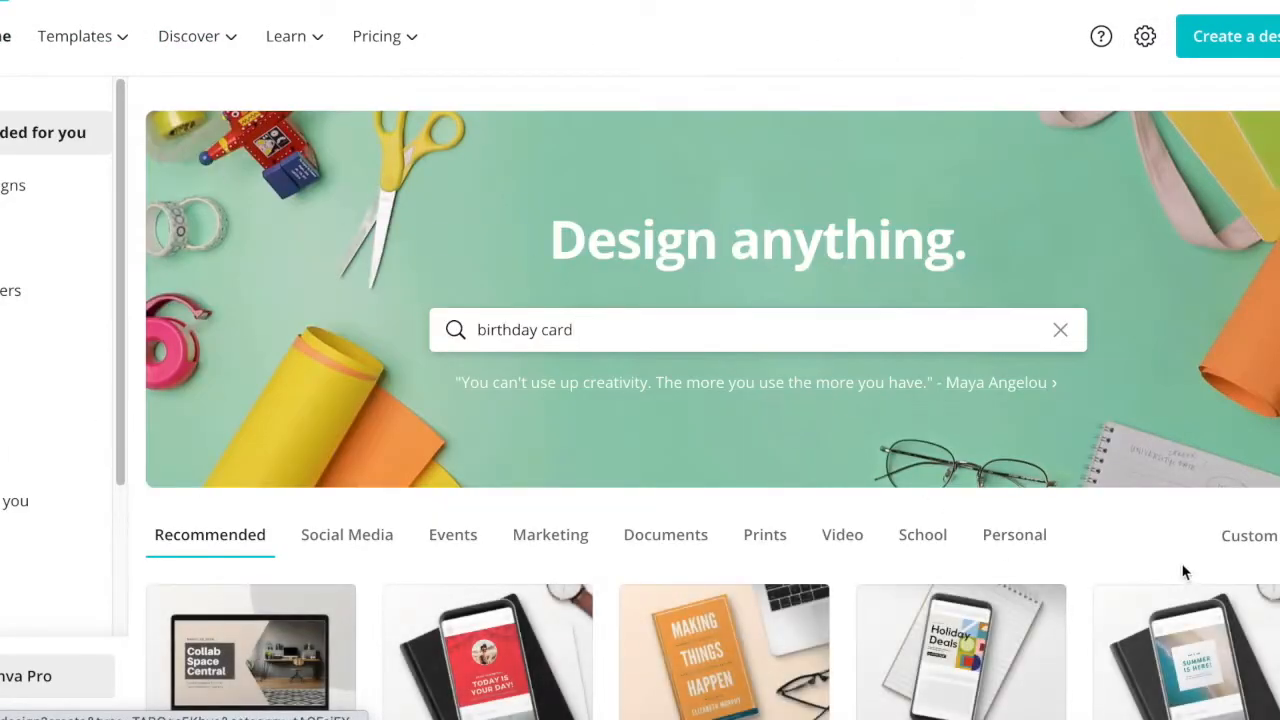
click(1252, 540)
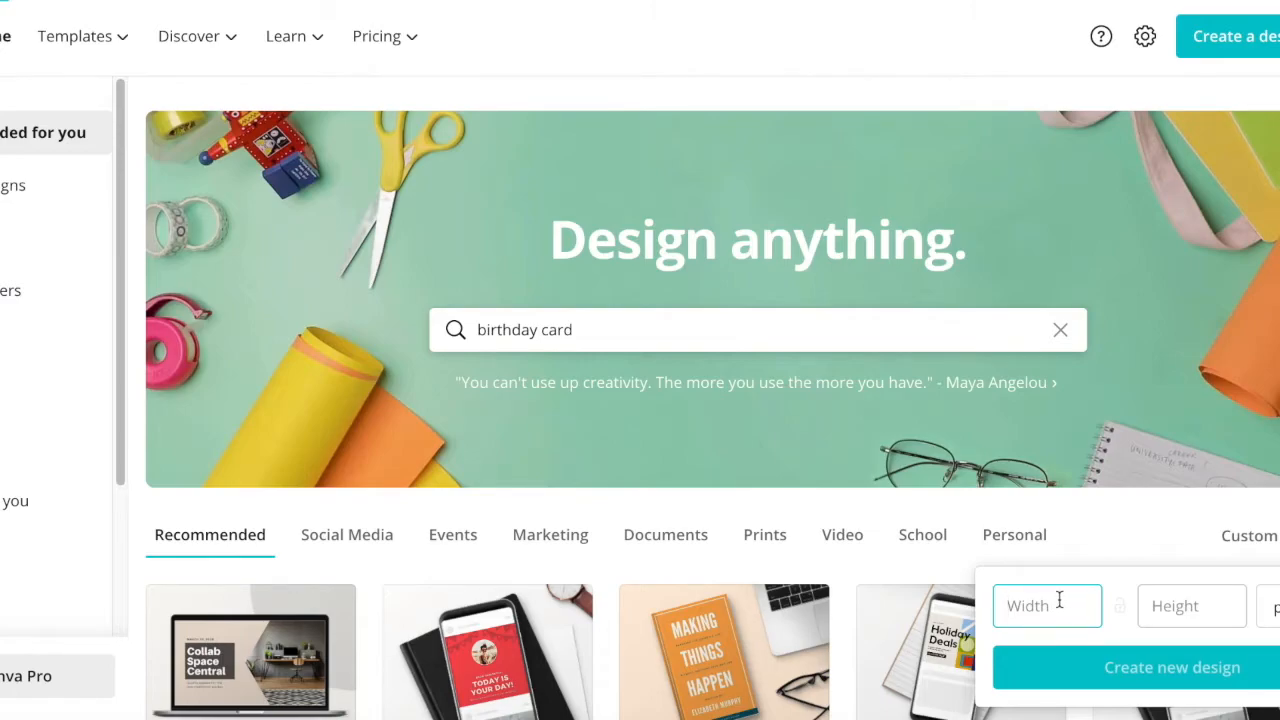
click(670, 332)
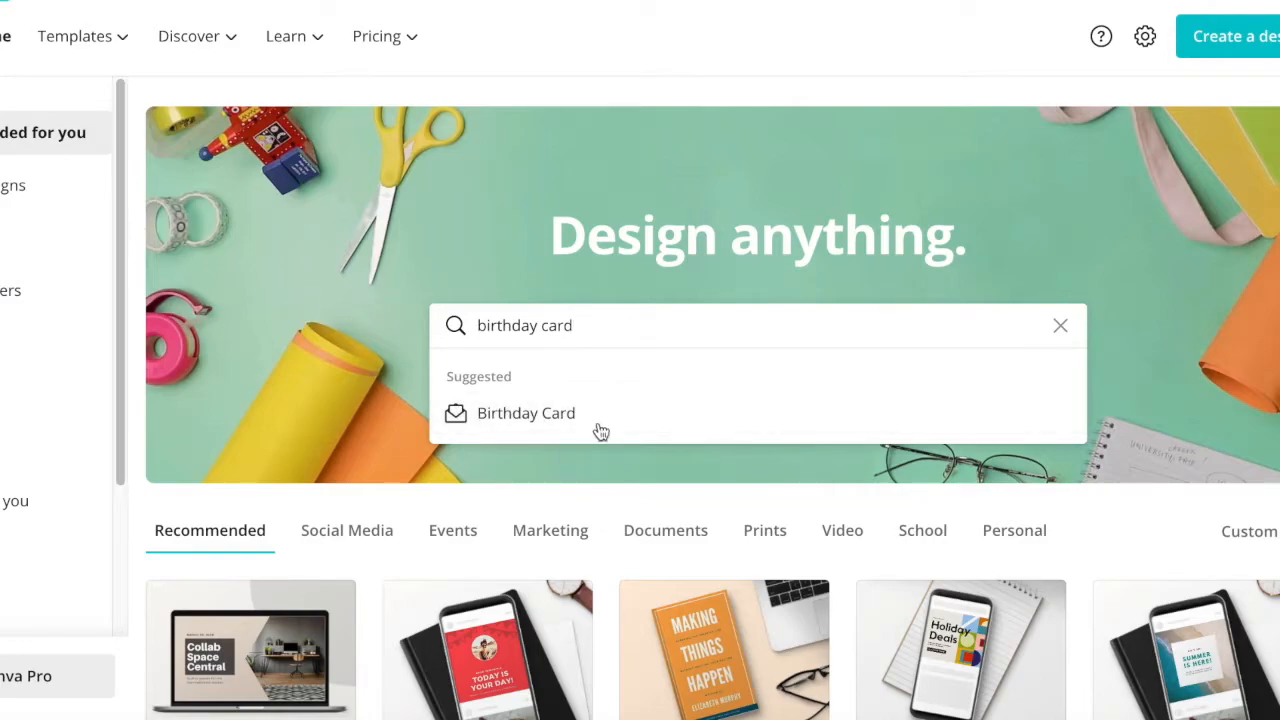
Step: Reopen the Birthday Card templates, browse them and open the burgundy and blue "To my lovely Mom" card as a new design
click(560, 431)
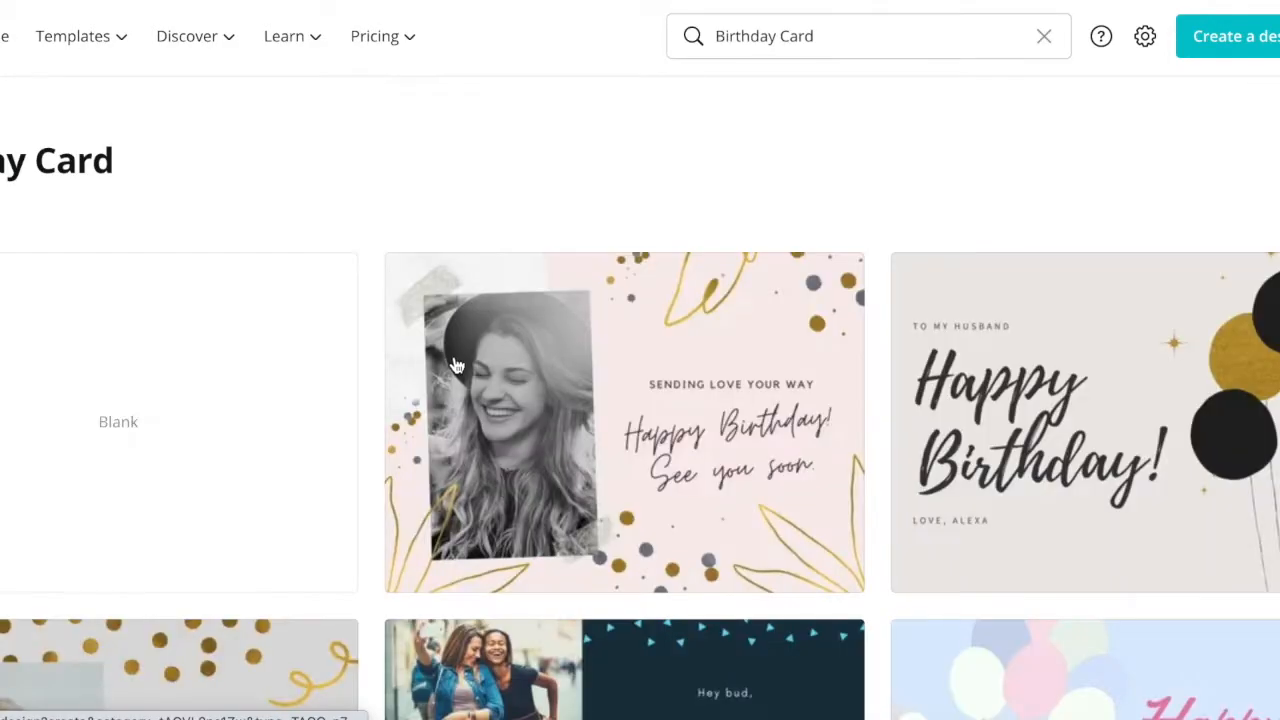
scroll(284, 400, down, 3)
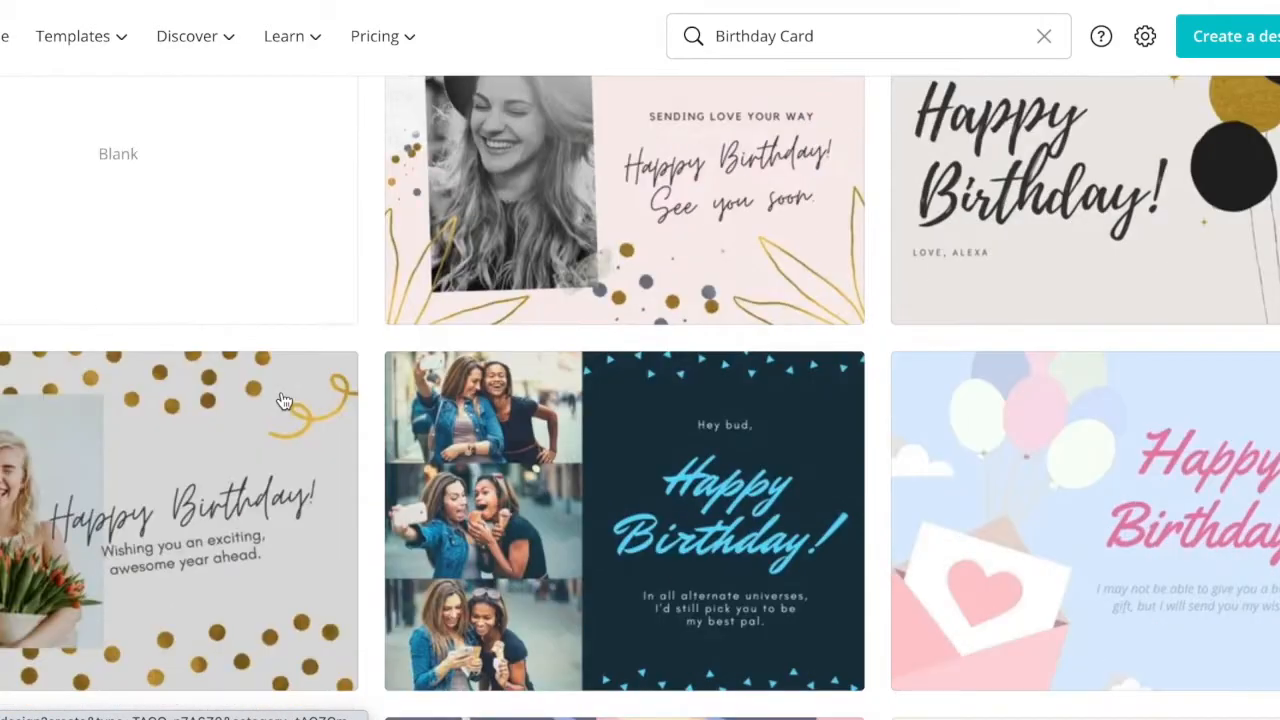
scroll(284, 400, down, 1)
scroll(284, 401, down, 5)
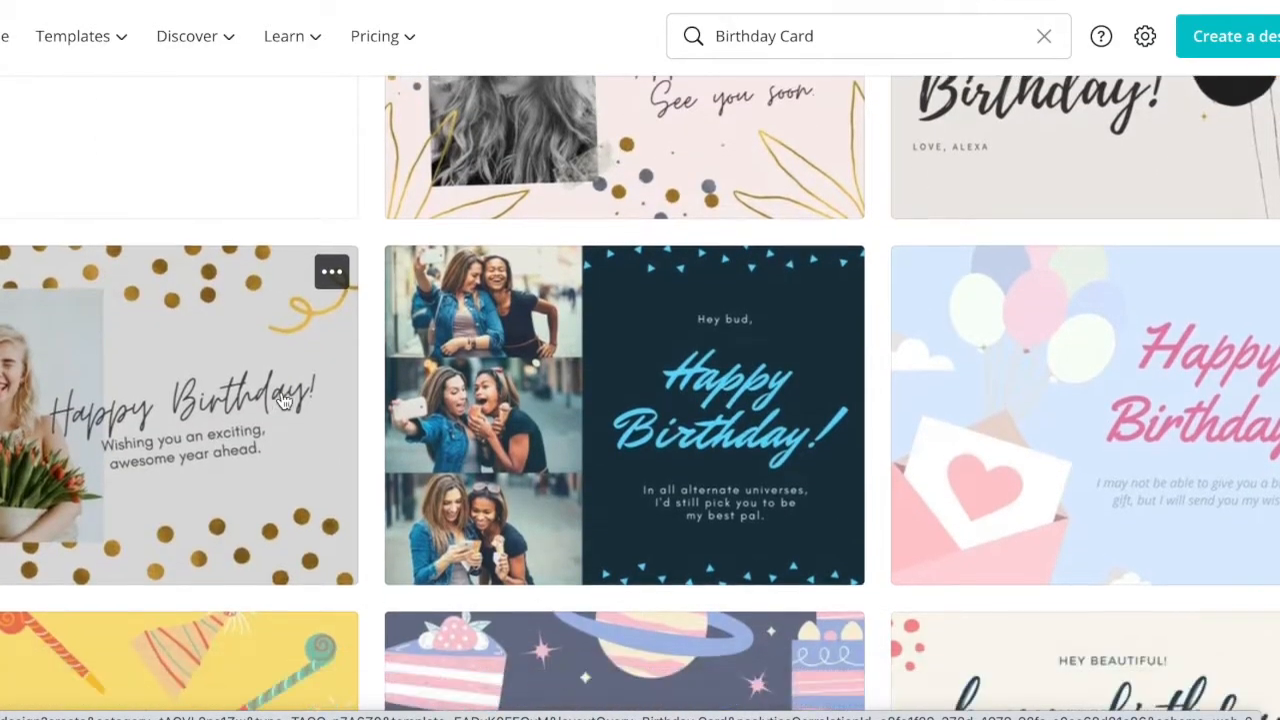
scroll(284, 401, down, 5)
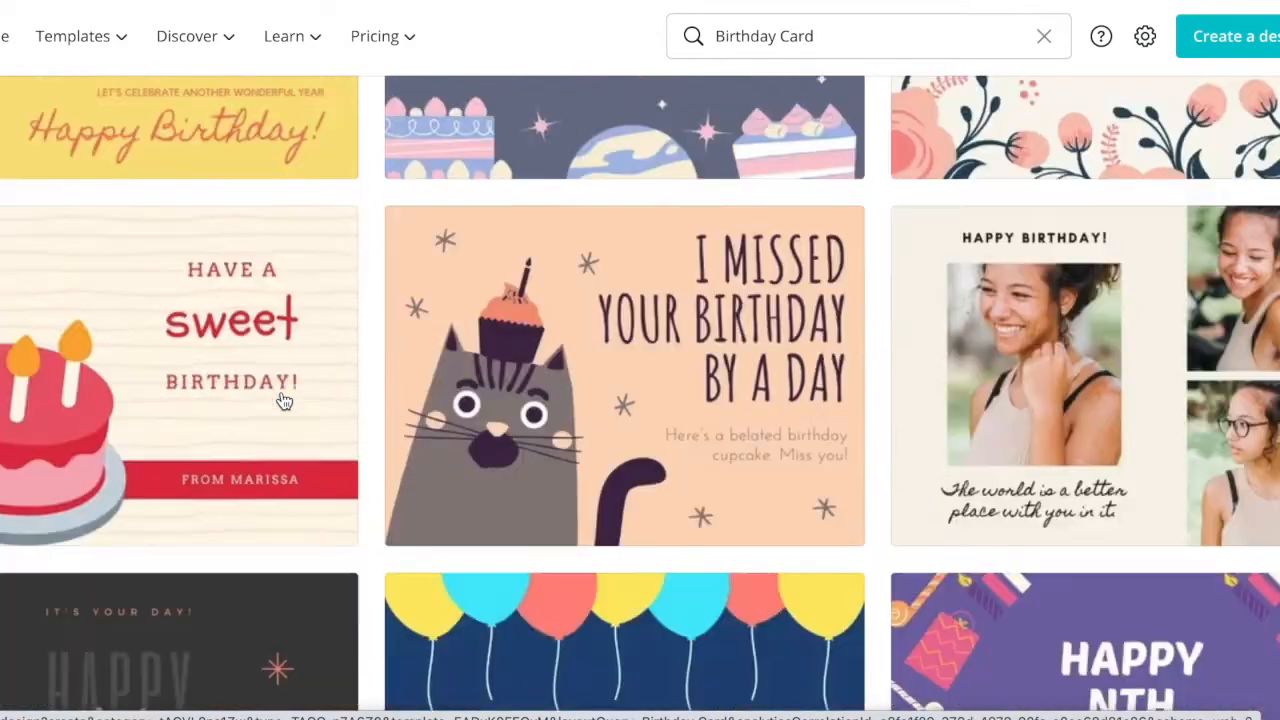
scroll(284, 401, down, 5)
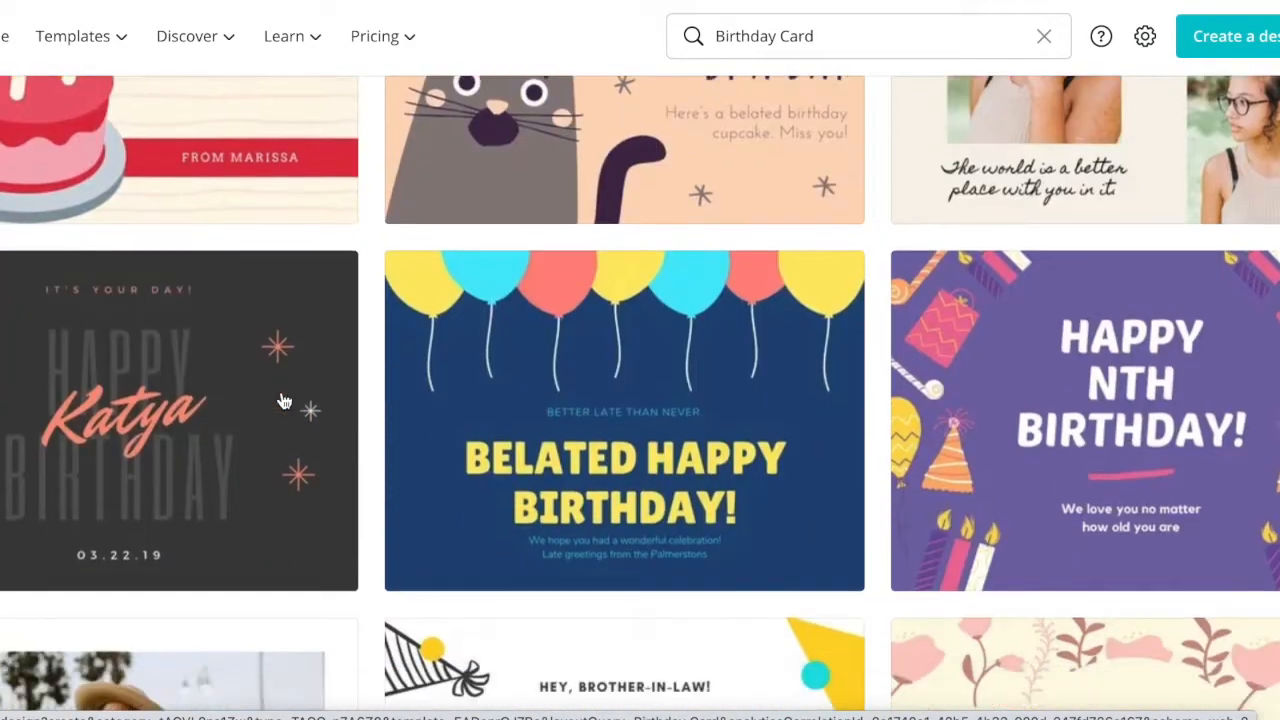
scroll(284, 401, down, 10)
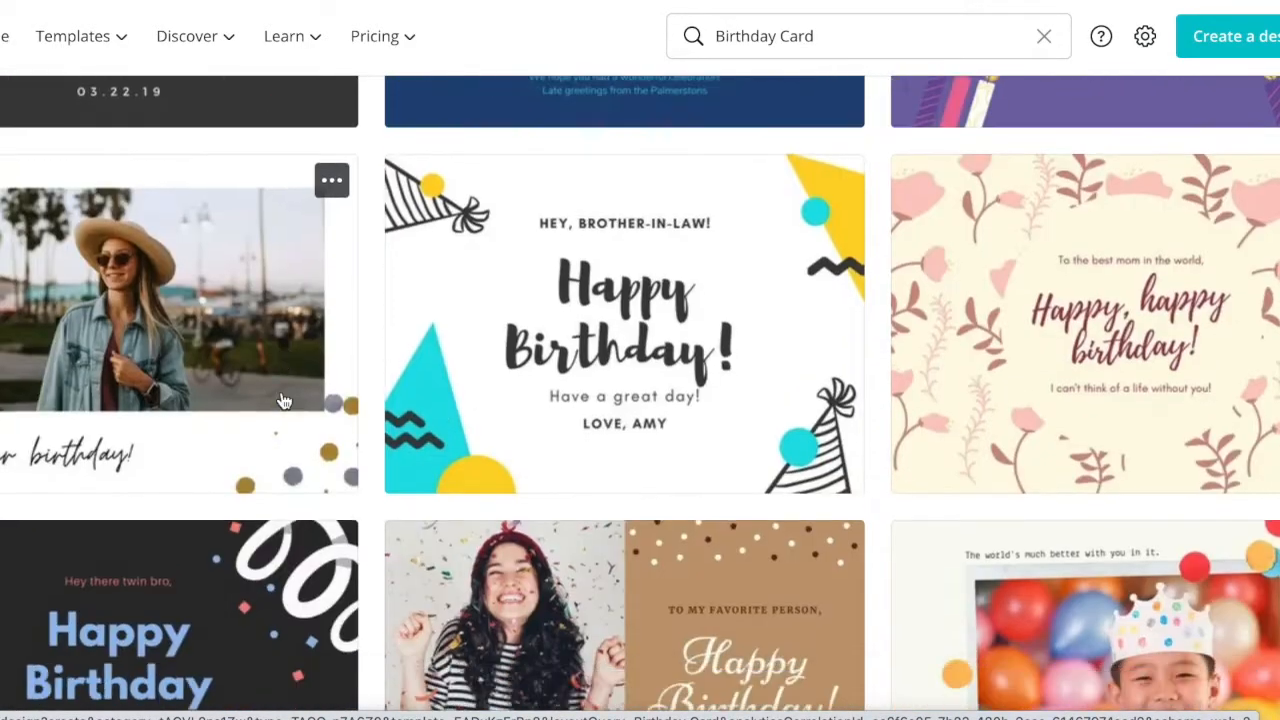
scroll(284, 401, down, 8)
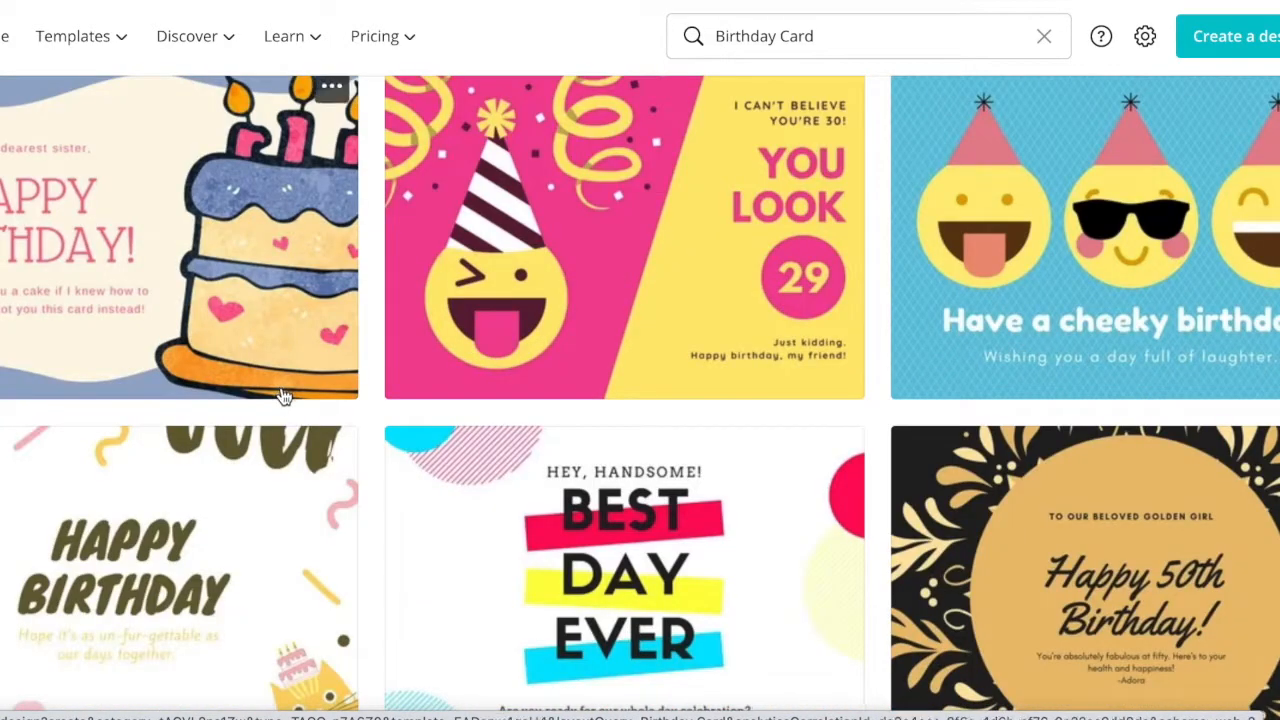
scroll(284, 396, down, 7)
scroll(284, 396, down, 15)
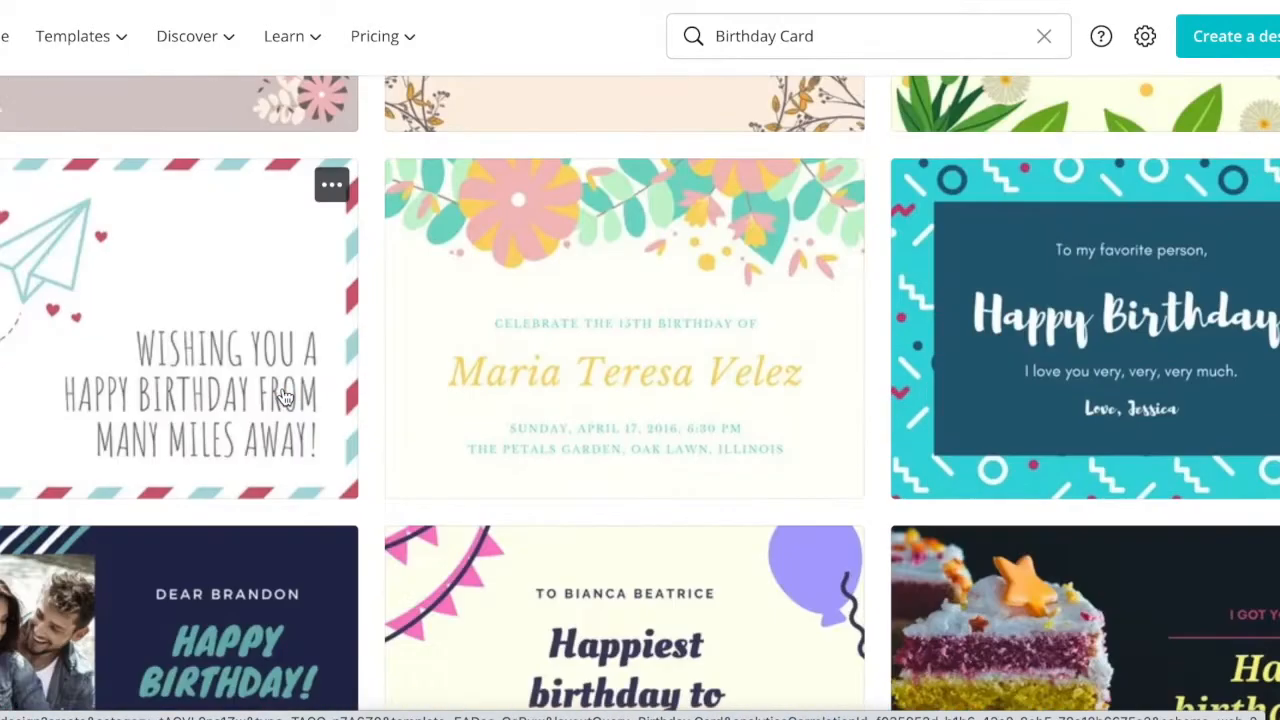
scroll(284, 398, down, 12)
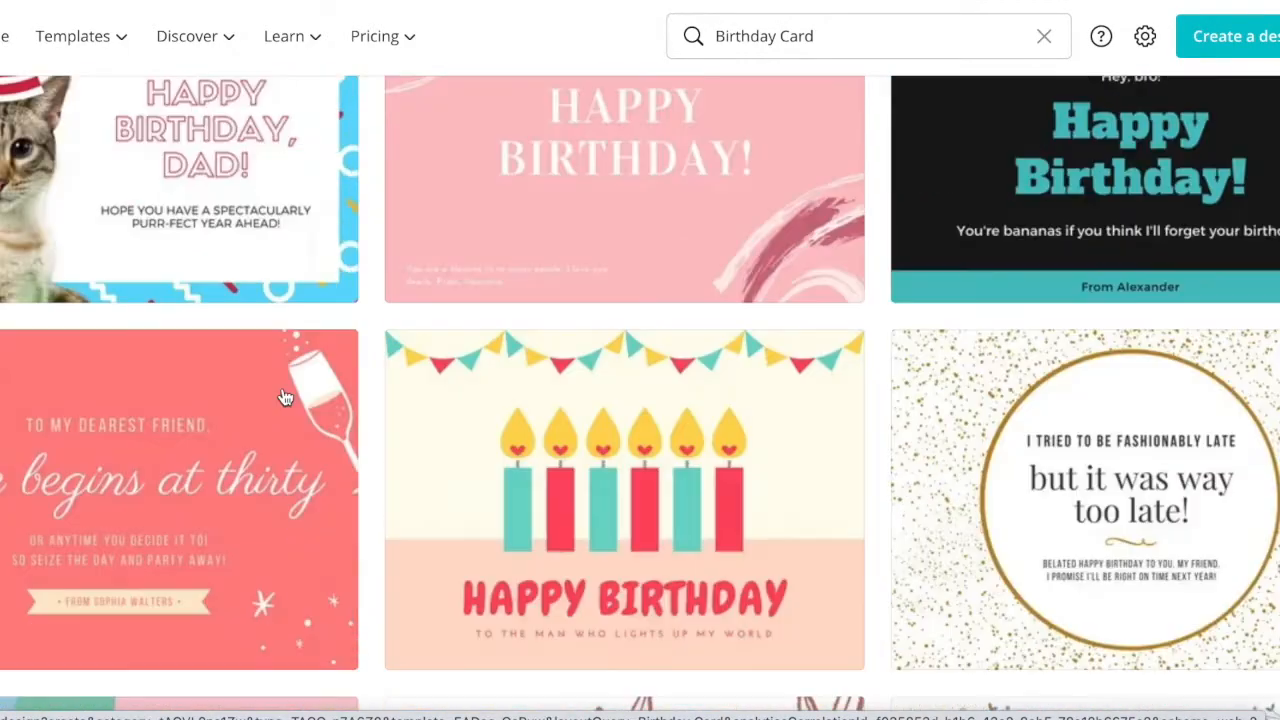
scroll(278, 408, down, 2)
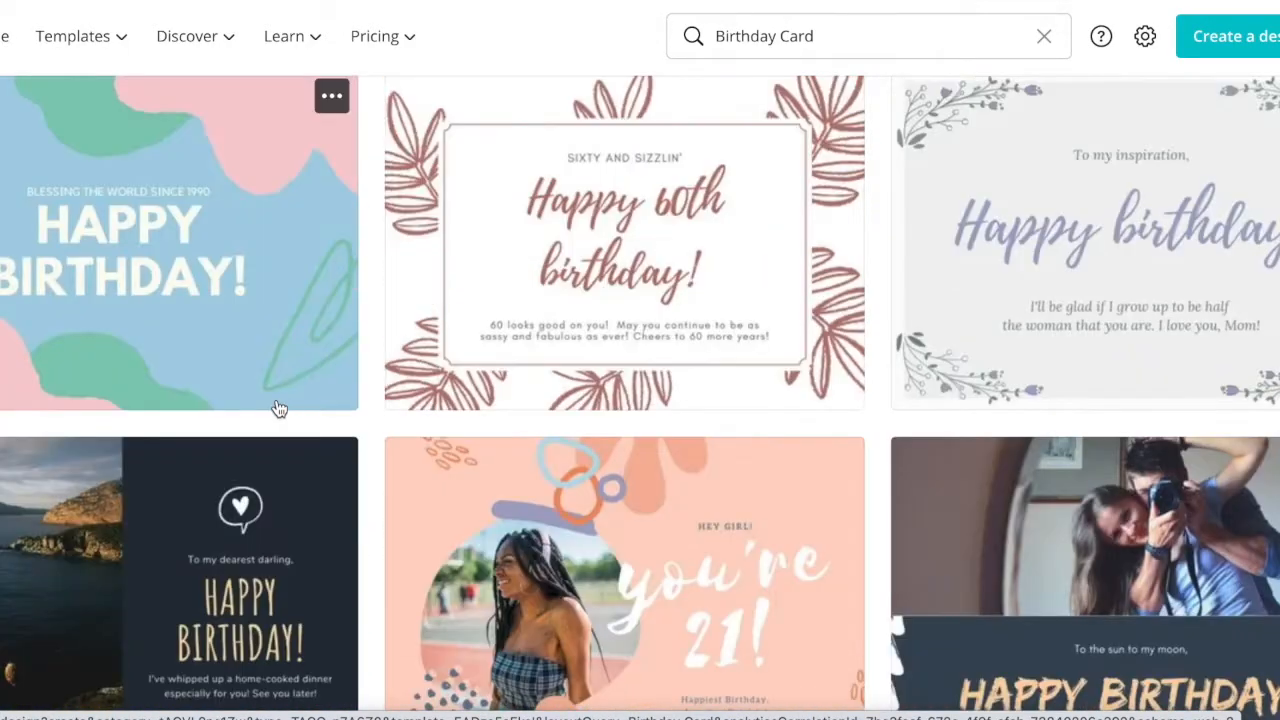
scroll(196, 358, down, 5)
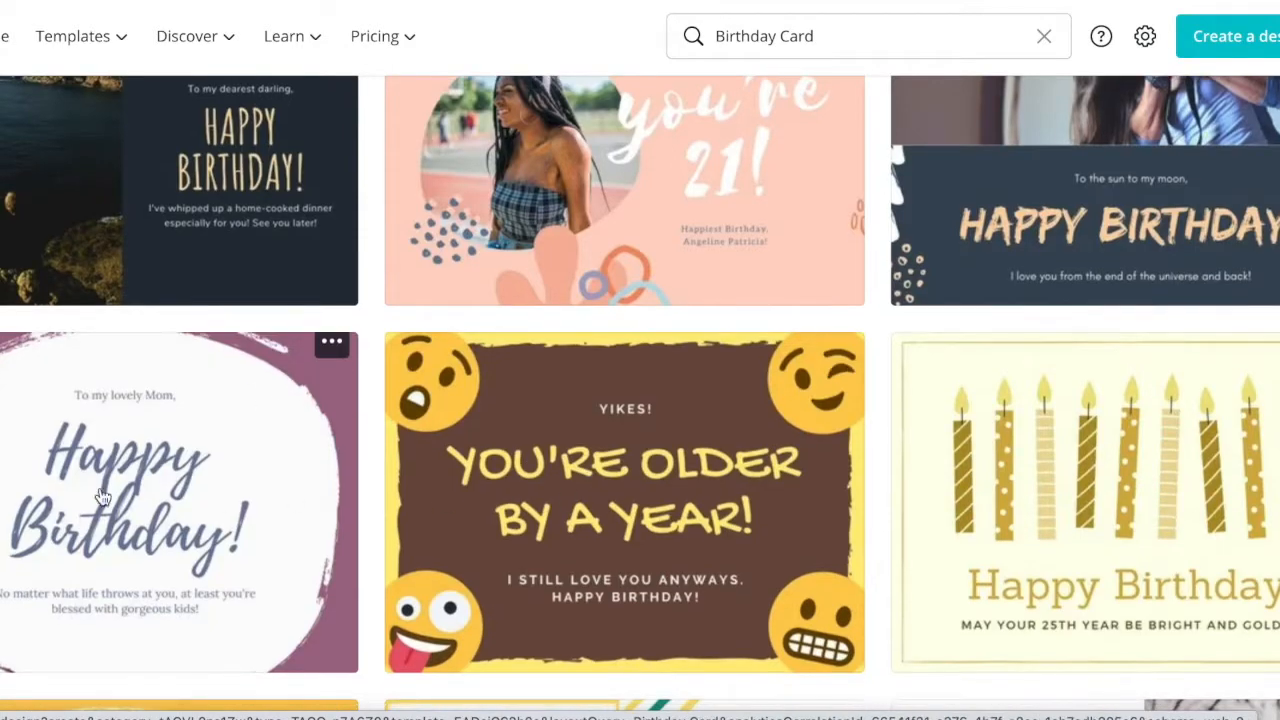
click(196, 358)
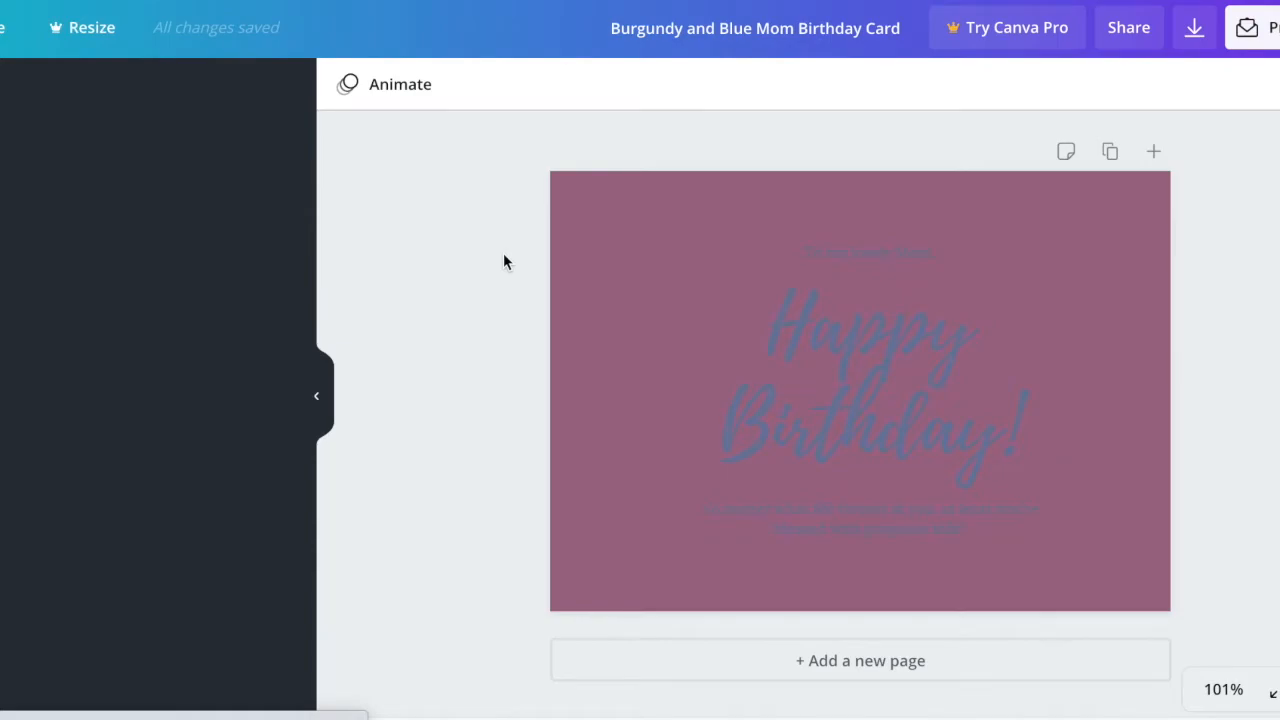
Step: Add a blank second page below the birthday card
key(ctrl+minus)
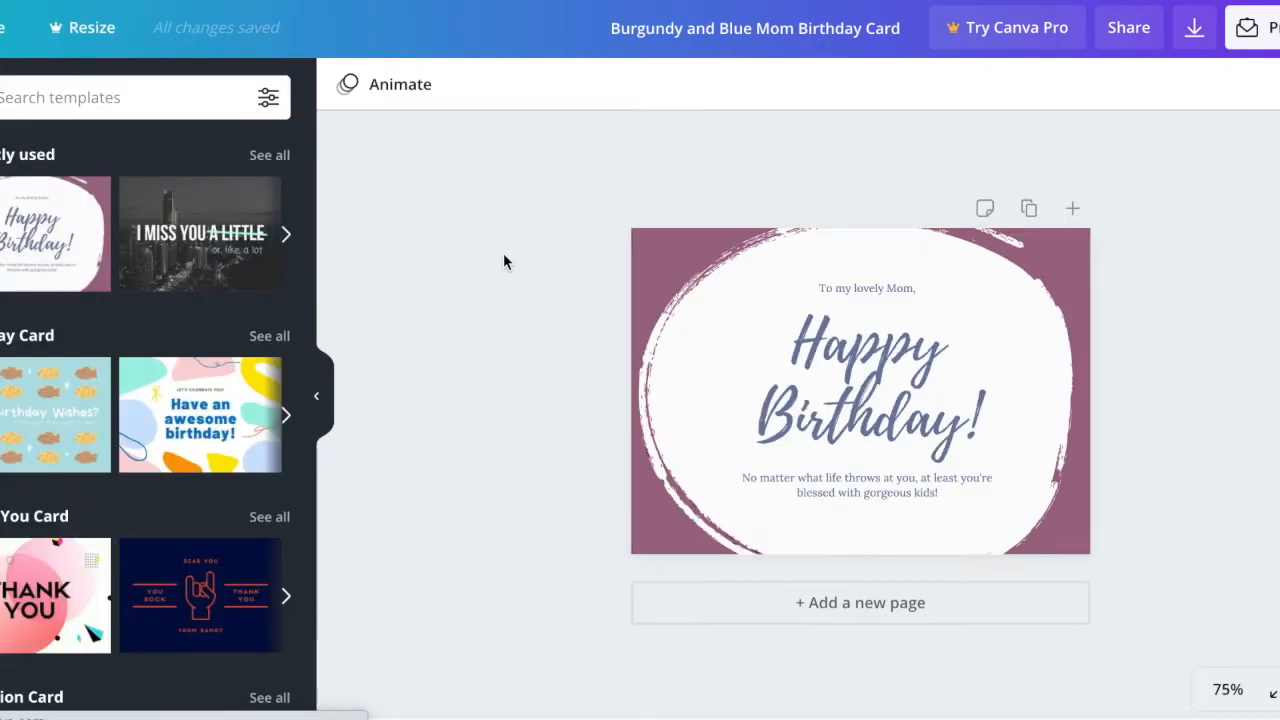
key(ctrl+minus)
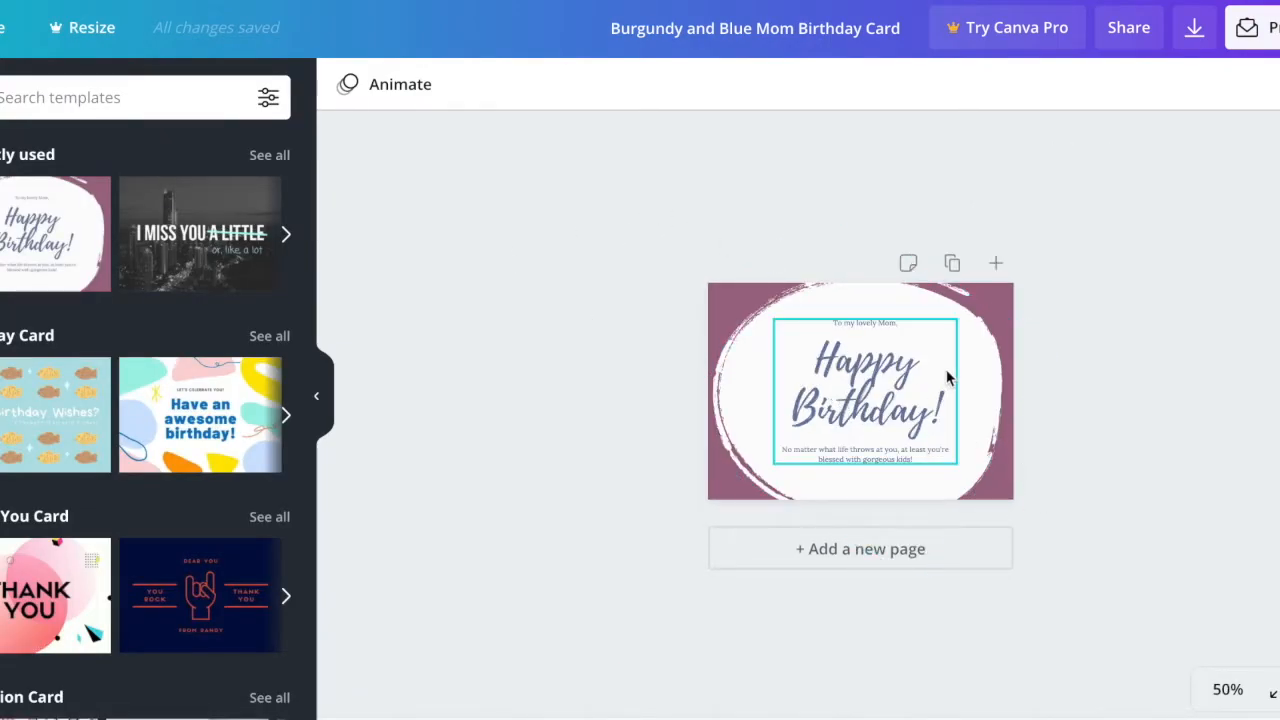
click(878, 552)
key(Delete)
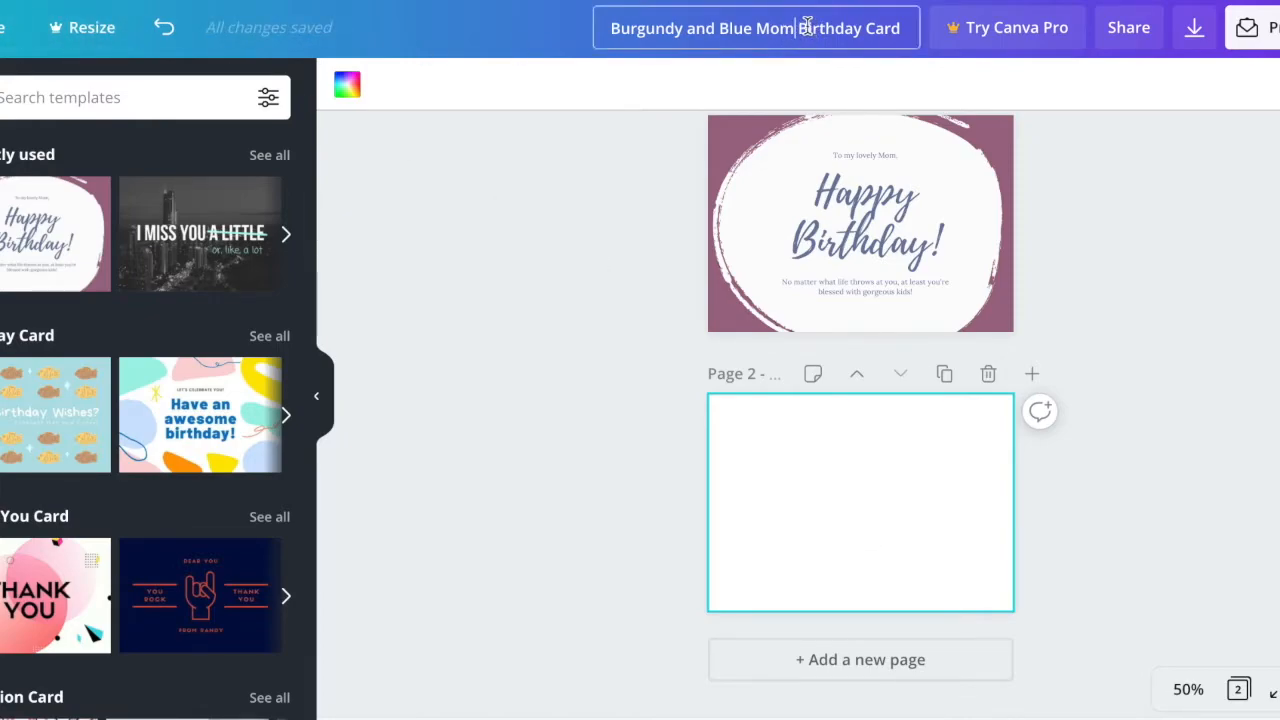
Step: Shorten the design title to "Birthday Card" by removing the words "Burgundy and Blue Mom"
double_click(806, 27)
drag(804, 27, 597, 43)
double_click(806, 27)
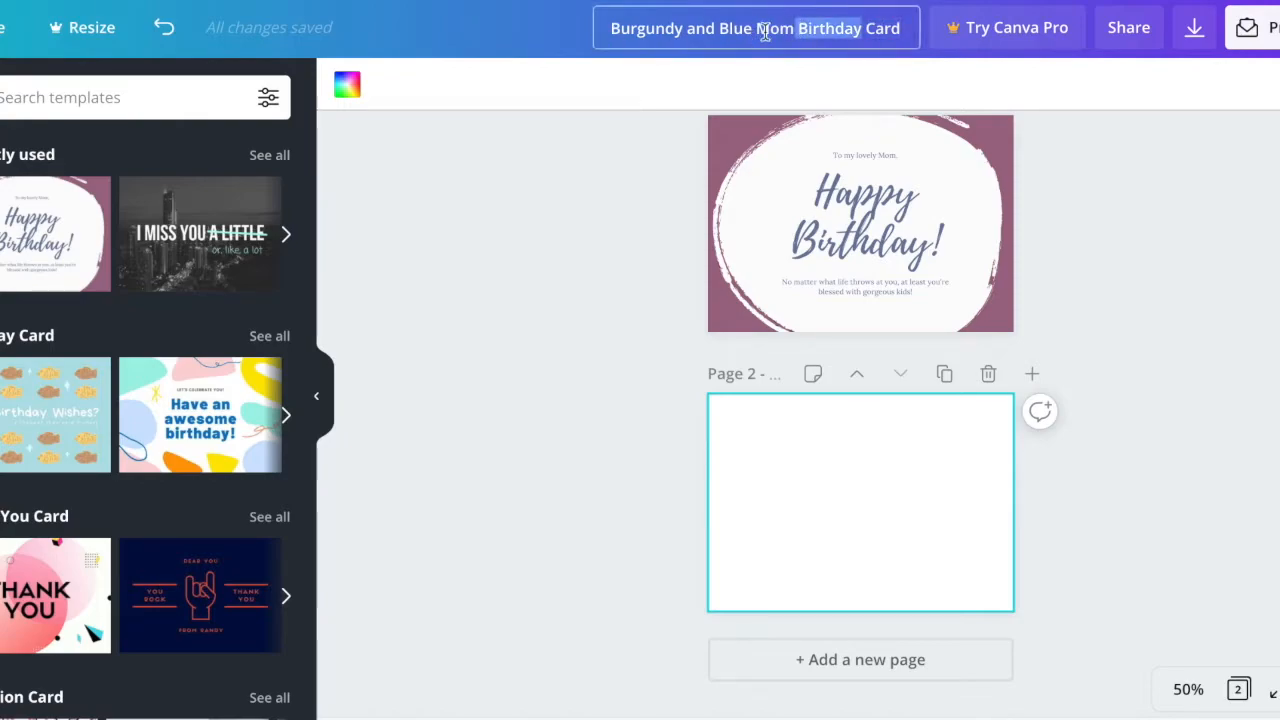
drag(806, 27, 614, 27)
click(780, 27)
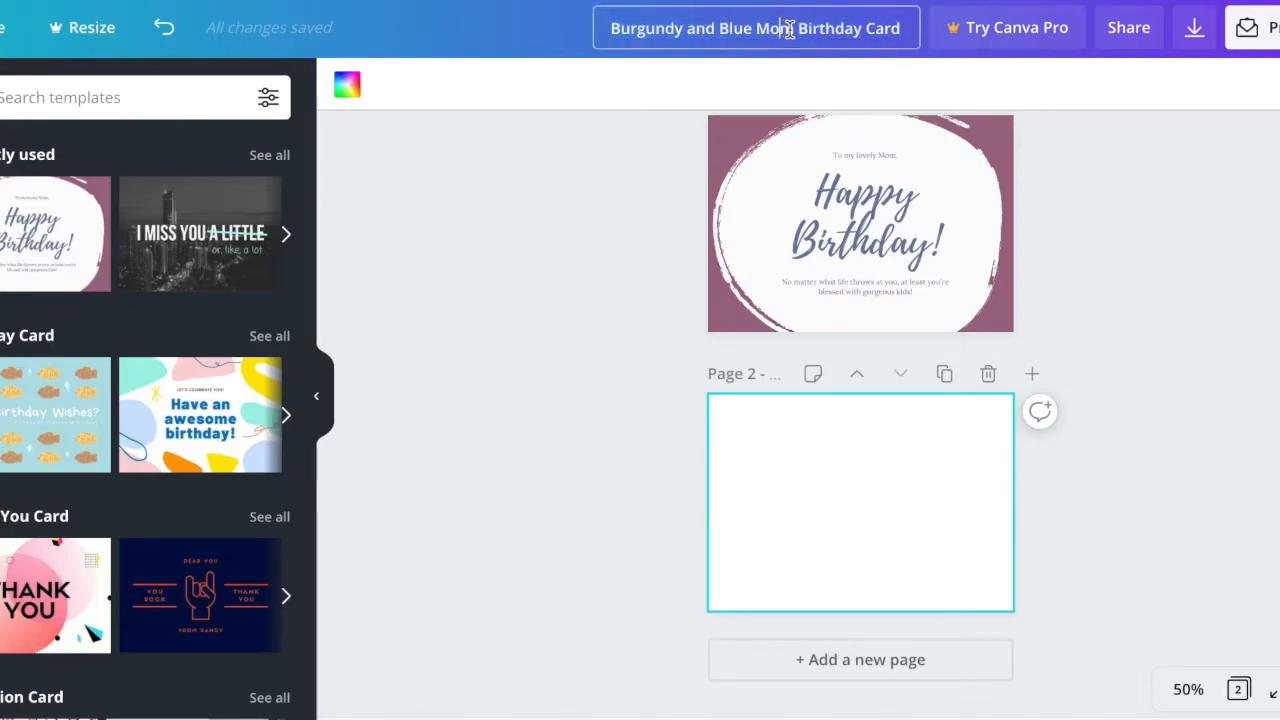
double_click(777, 28)
drag(777, 28, 607, 23)
key(BackSpace)
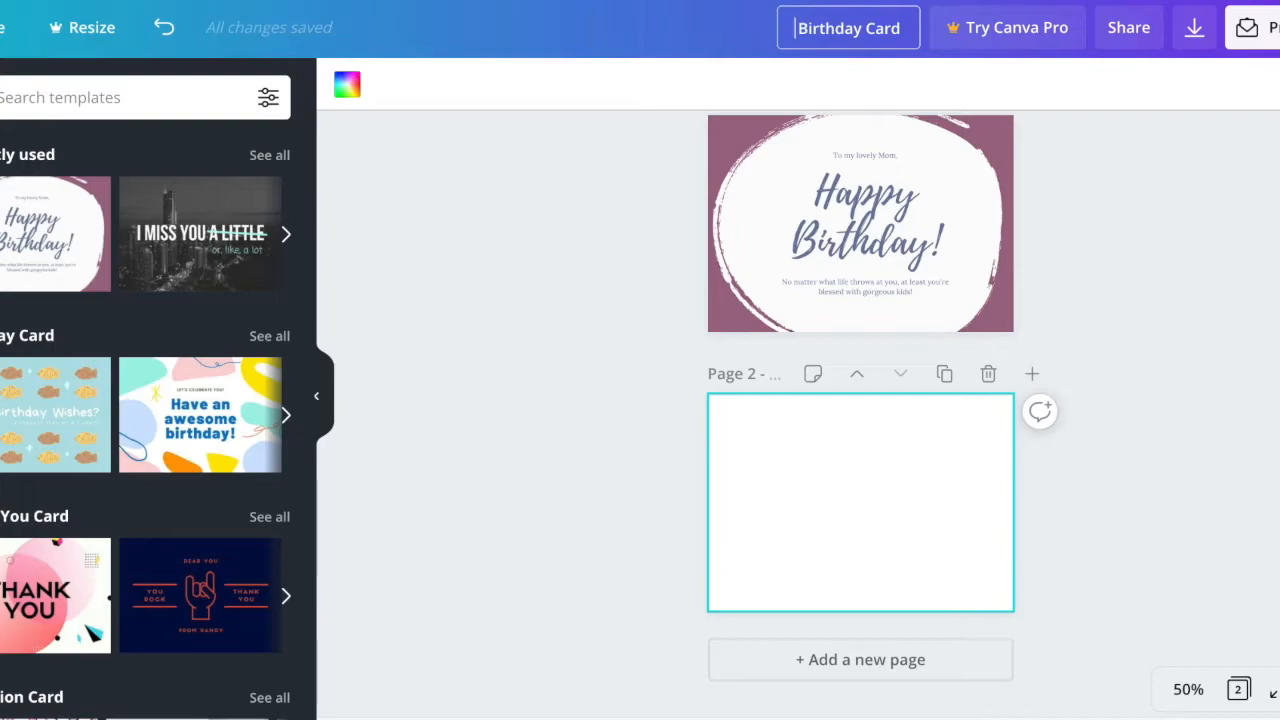
click(1166, 203)
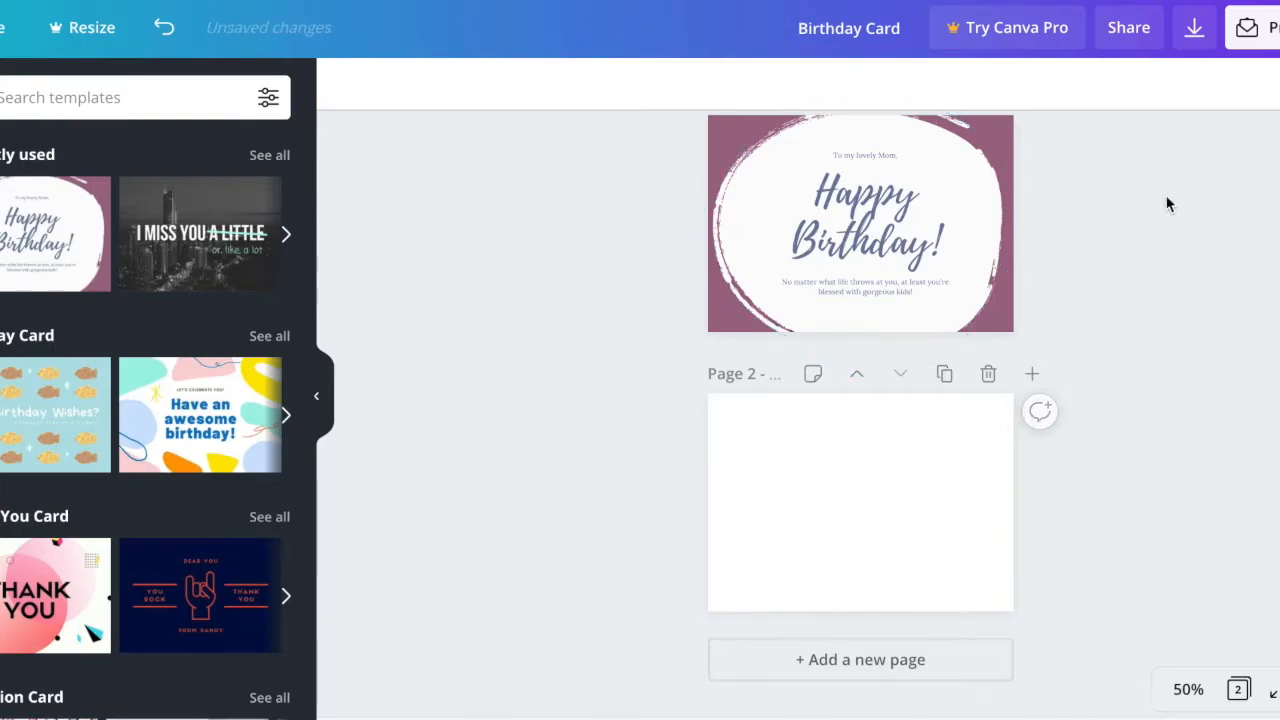
Step: Fill the second page with a two-column photo grid and put the pink potted plant photo in its first frame
click(894, 567)
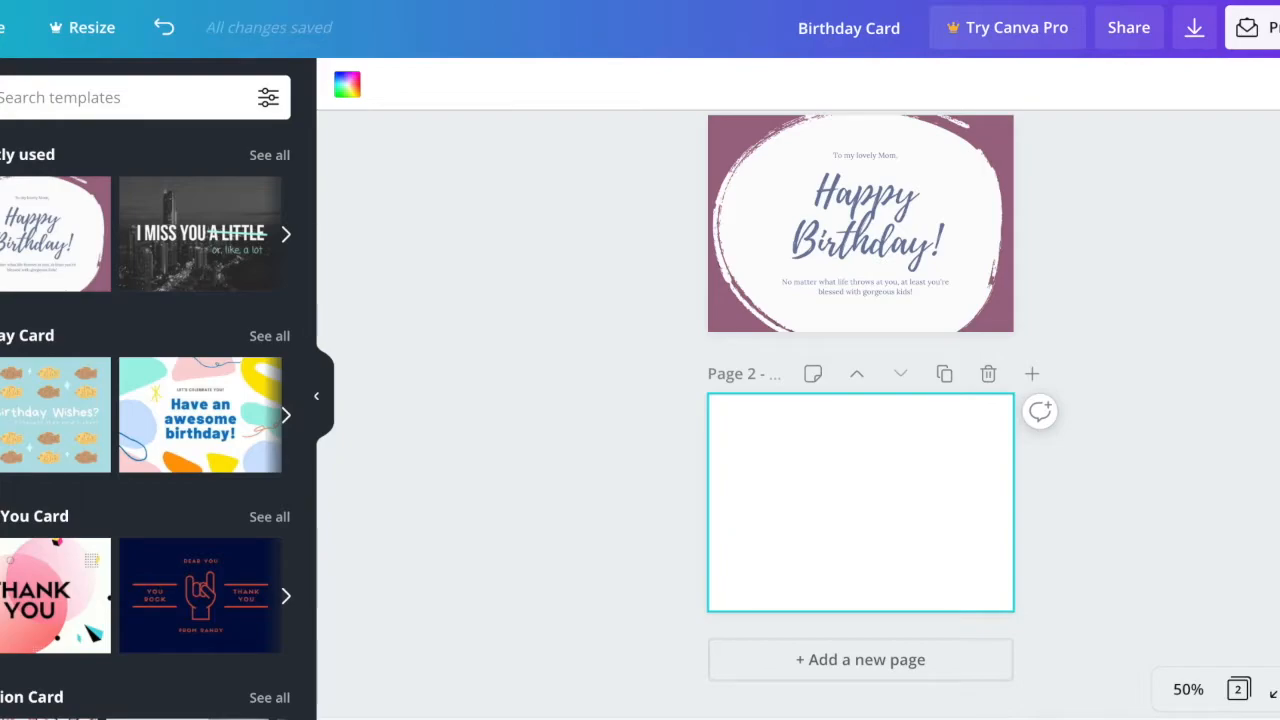
click(0, 240)
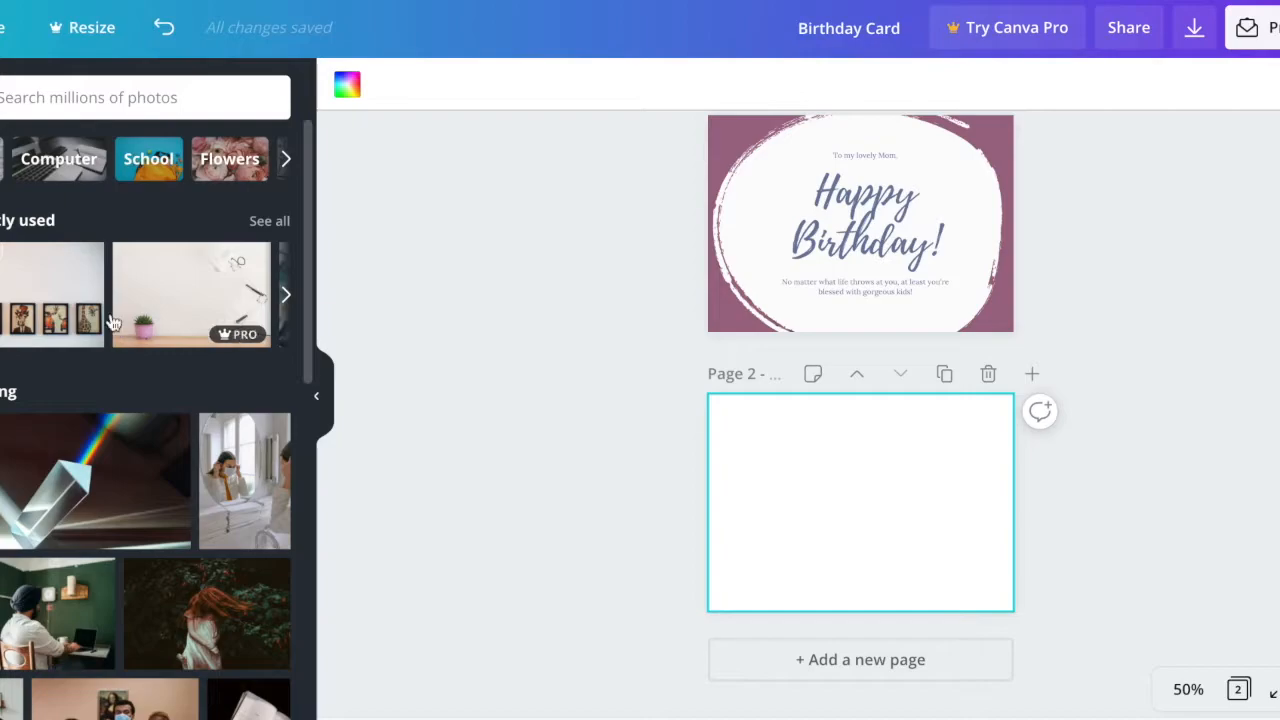
click(0, 312)
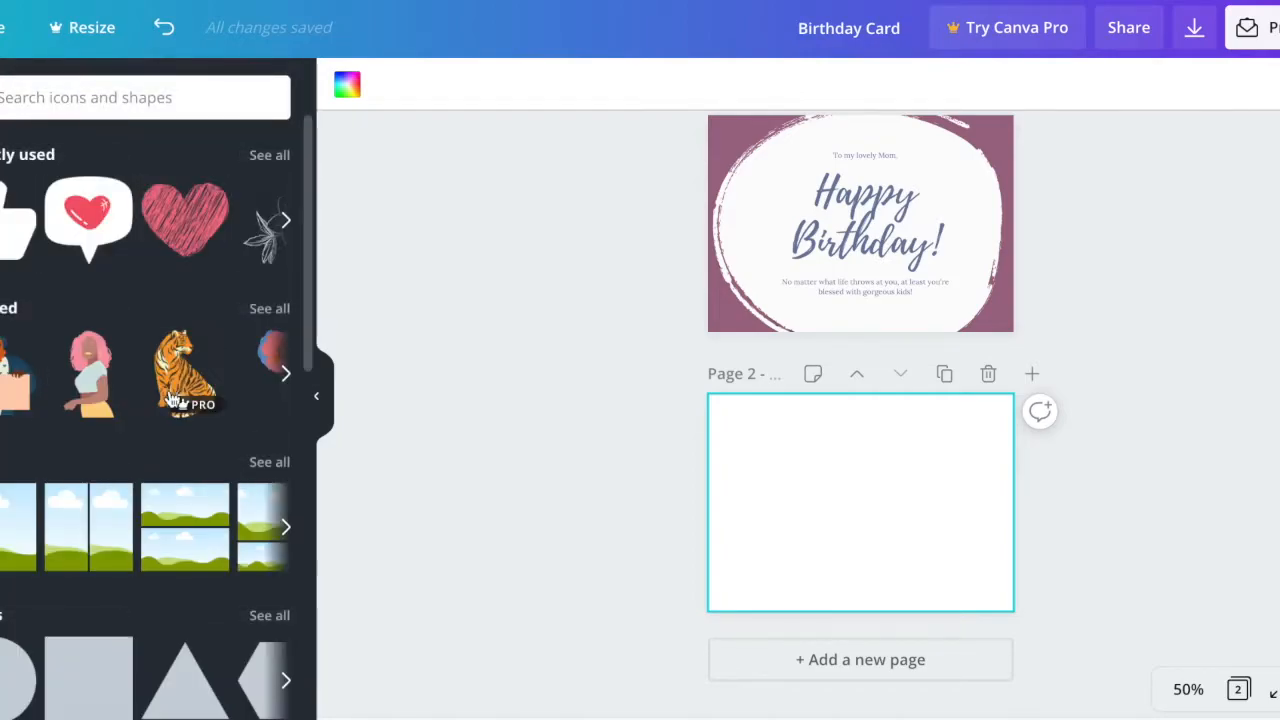
drag(100, 545, 760, 460)
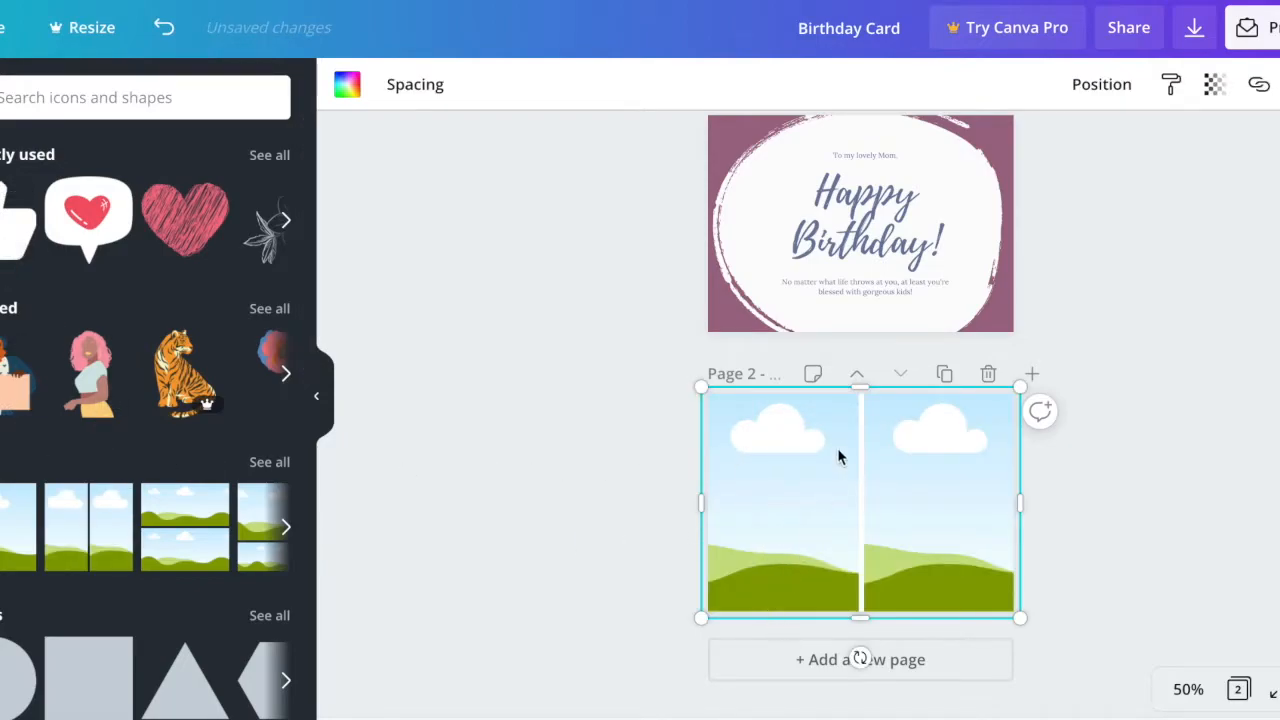
click(0, 257)
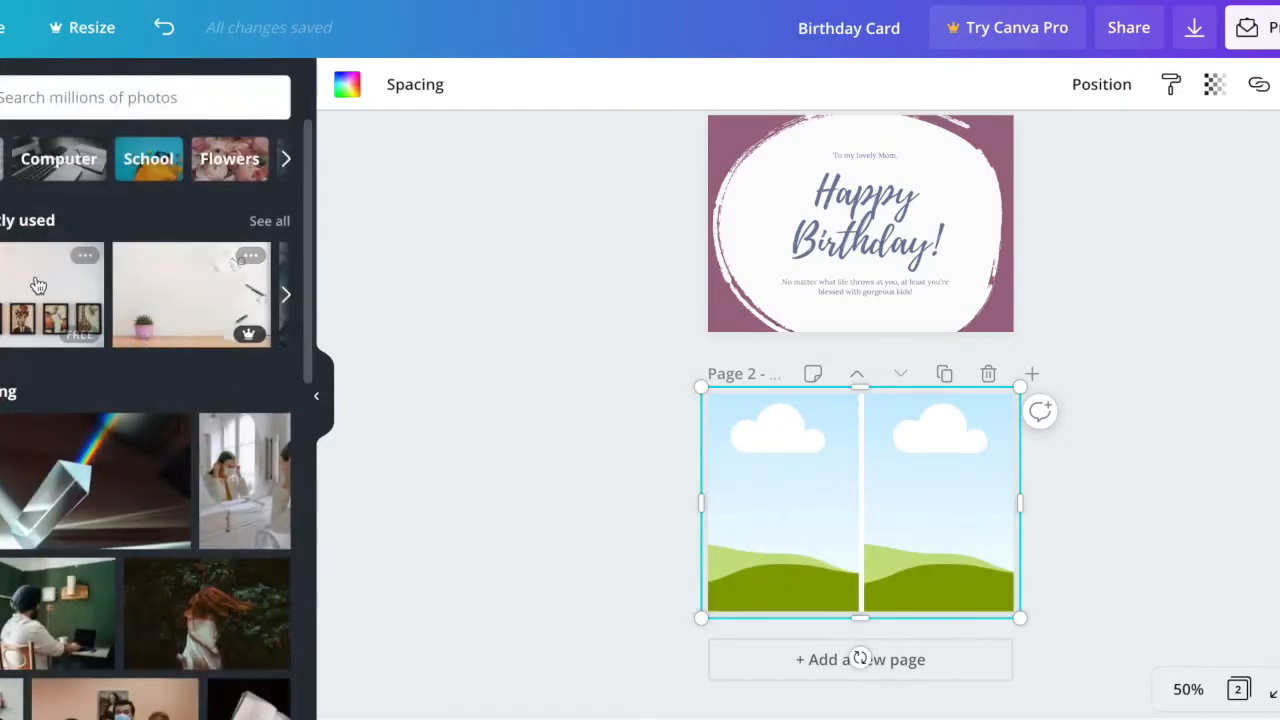
drag(166, 312, 949, 506)
double_click(794, 514)
click(1200, 434)
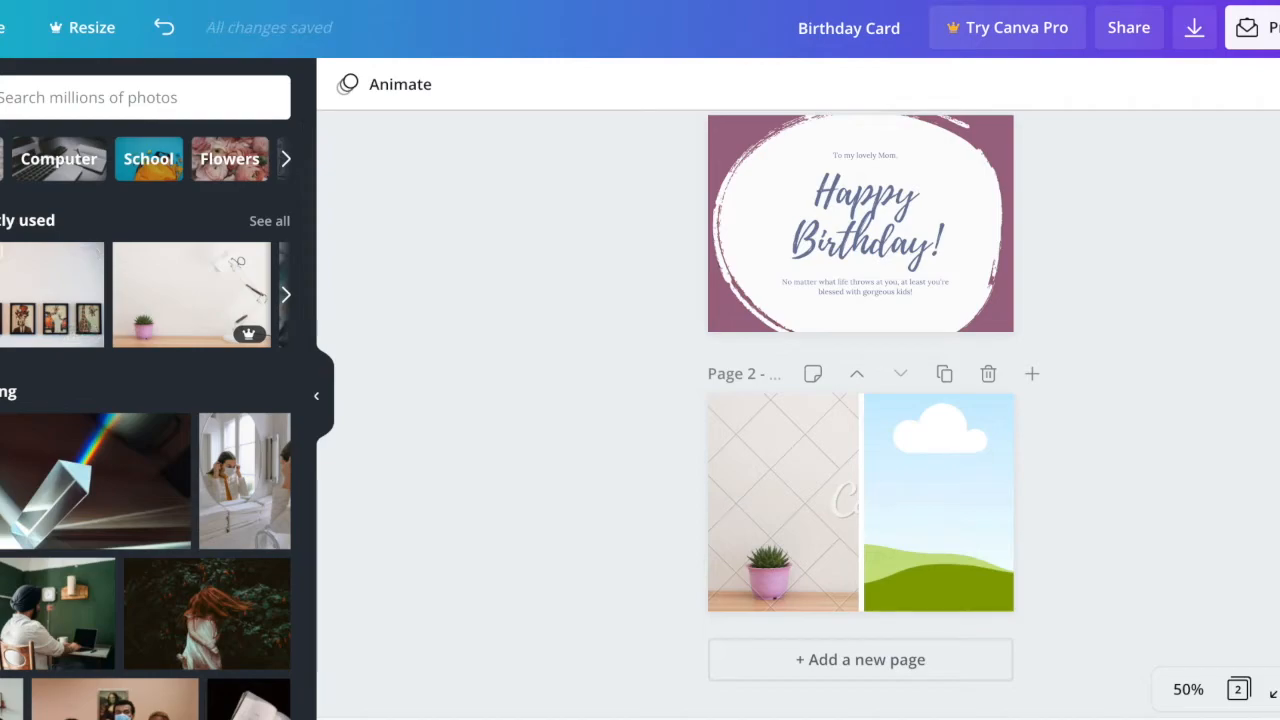
Step: Add the GLOW and PLANET ARCADIA text styles to the second page and position them over the photo grid
click(0, 378)
drag(46, 426, 398, 591)
drag(207, 465, 791, 606)
drag(846, 562, 840, 434)
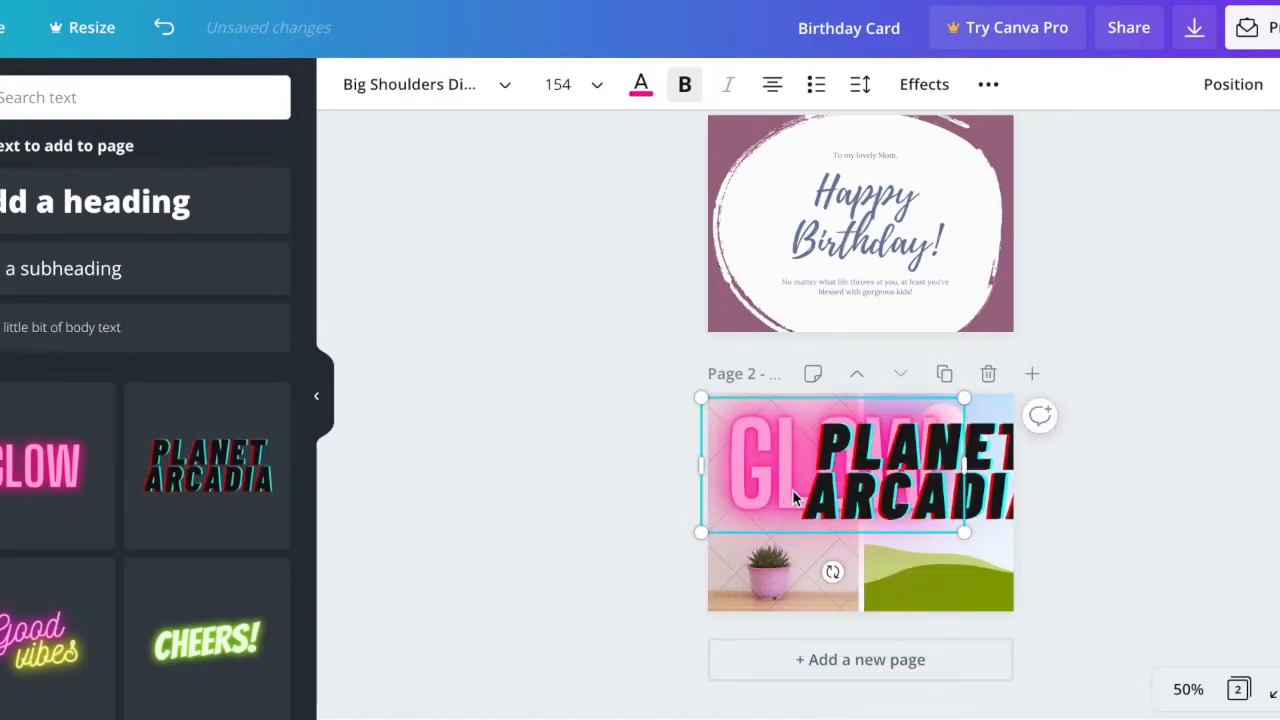
Step: Delete the second page and browse the card template categories
click(988, 374)
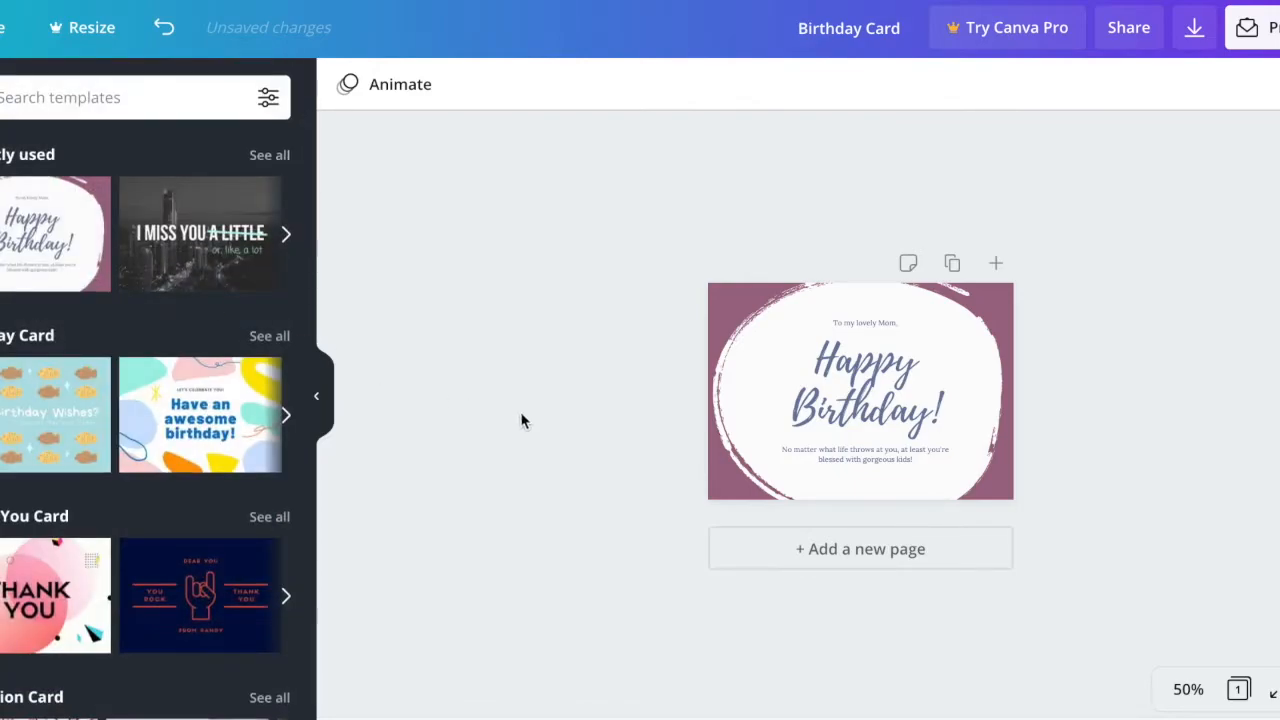
scroll(143, 443, down, 2)
scroll(143, 443, down, 5)
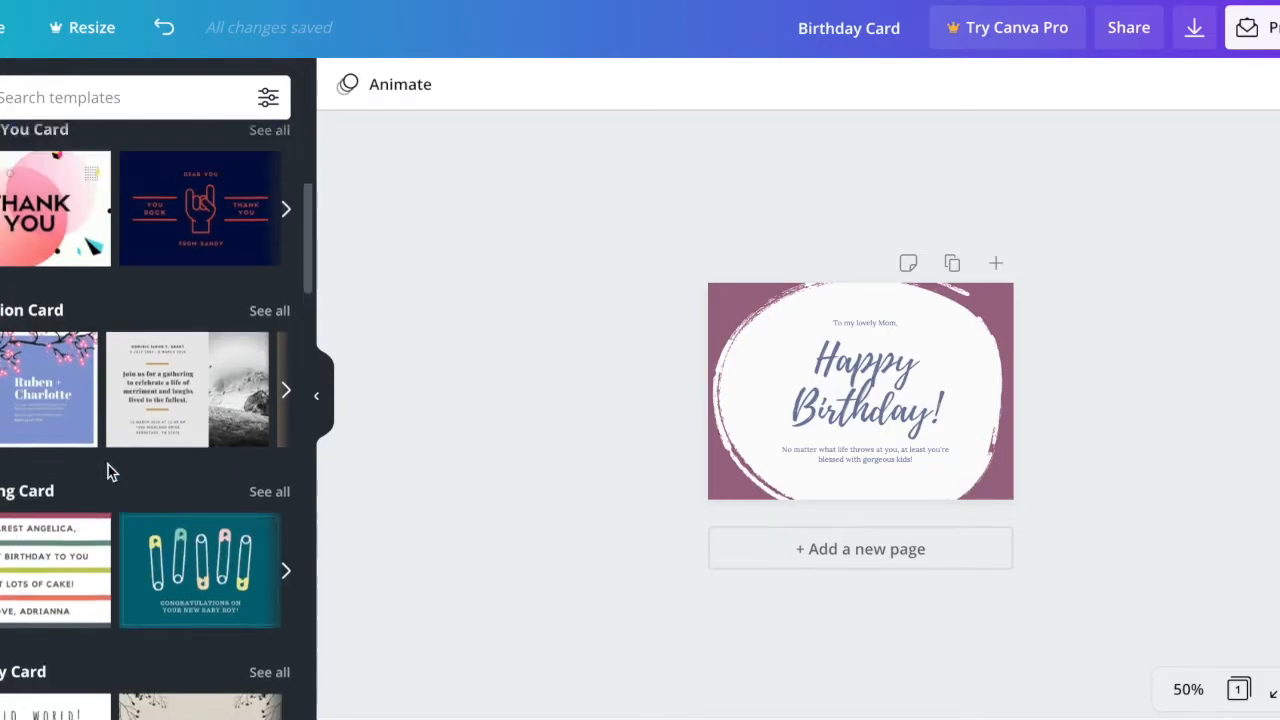
scroll(112, 466, down, 15)
scroll(112, 470, down, 9)
scroll(112, 470, up, 2)
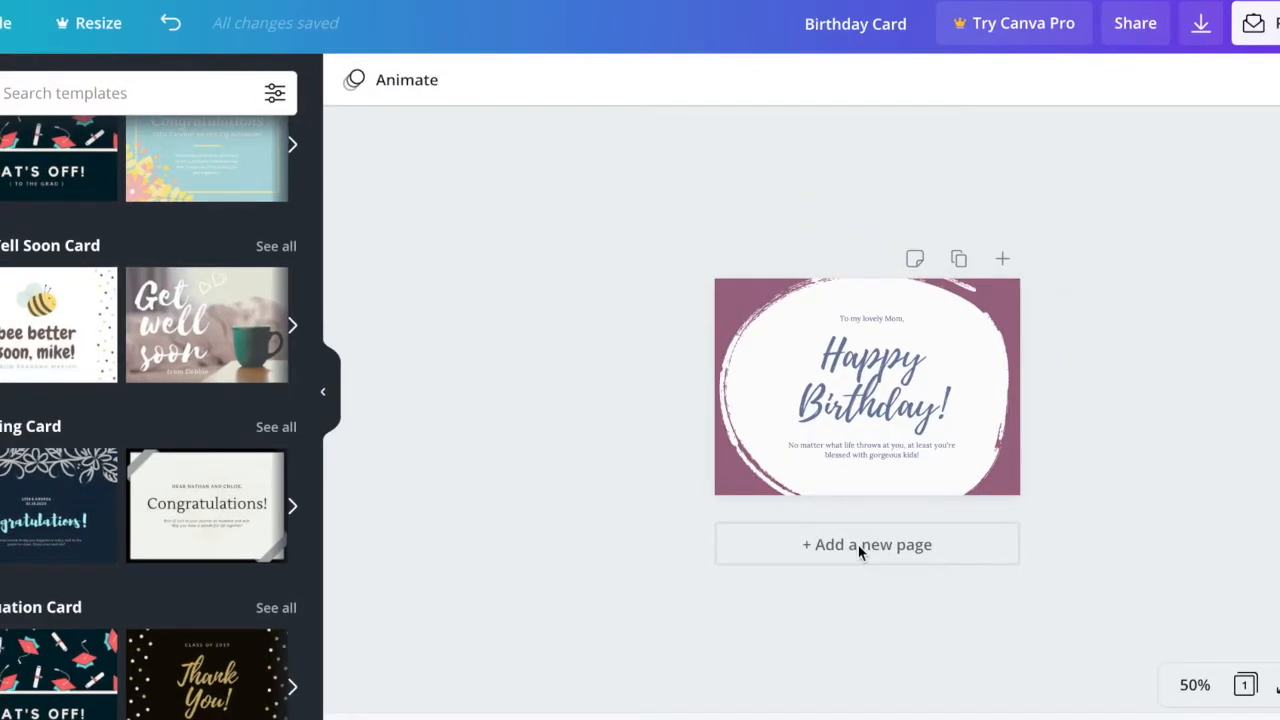
Step: Add another second page, delete it again and look back through the card template categories
click(858, 549)
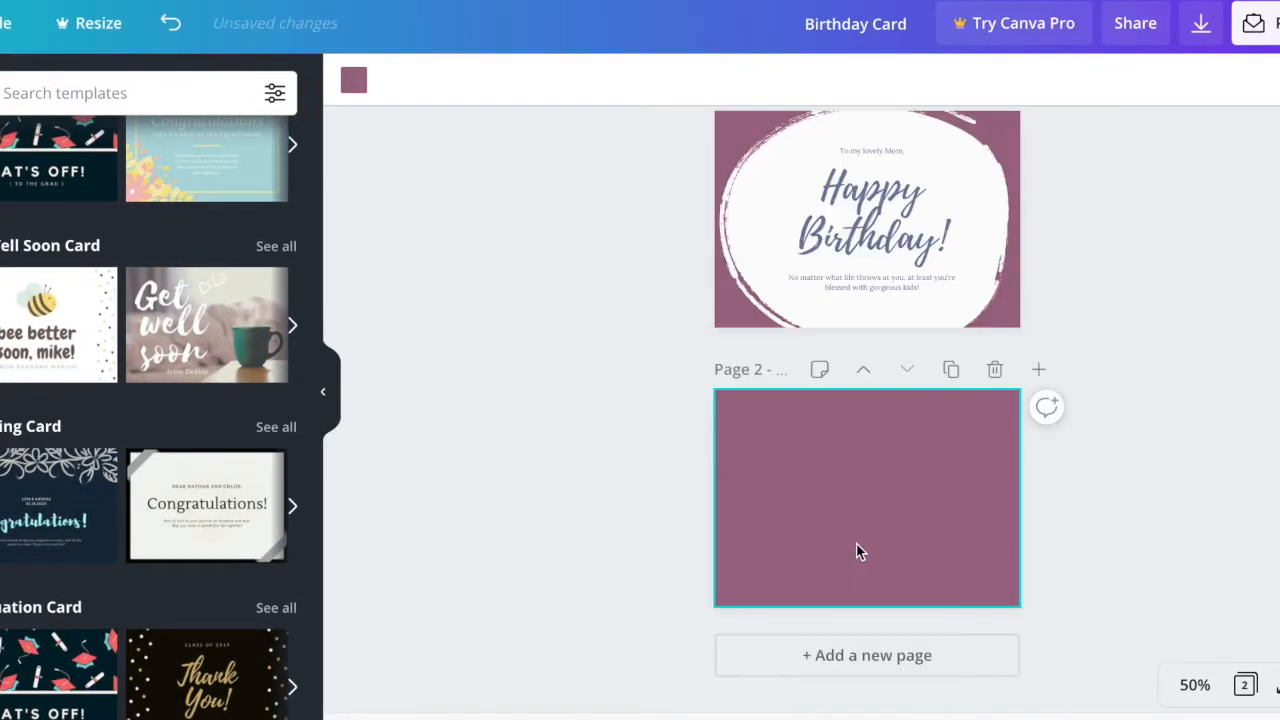
click(994, 369)
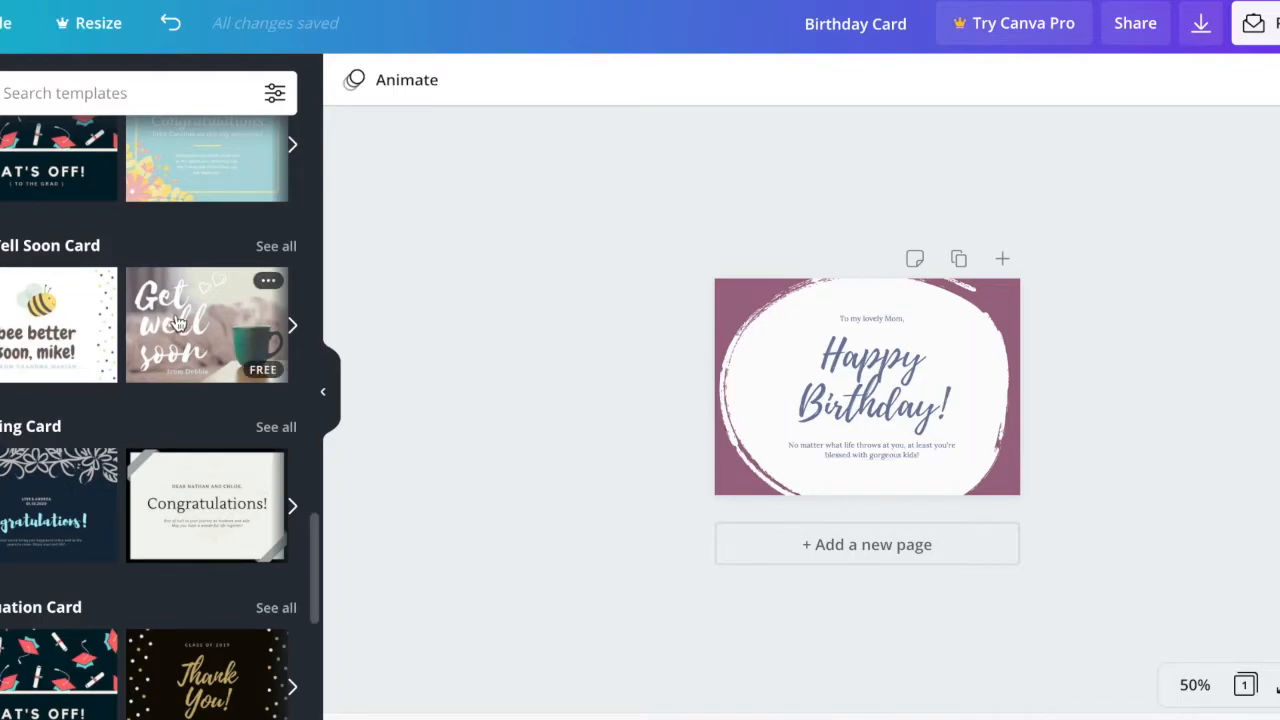
scroll(169, 333, up, 3)
scroll(169, 333, up, 5)
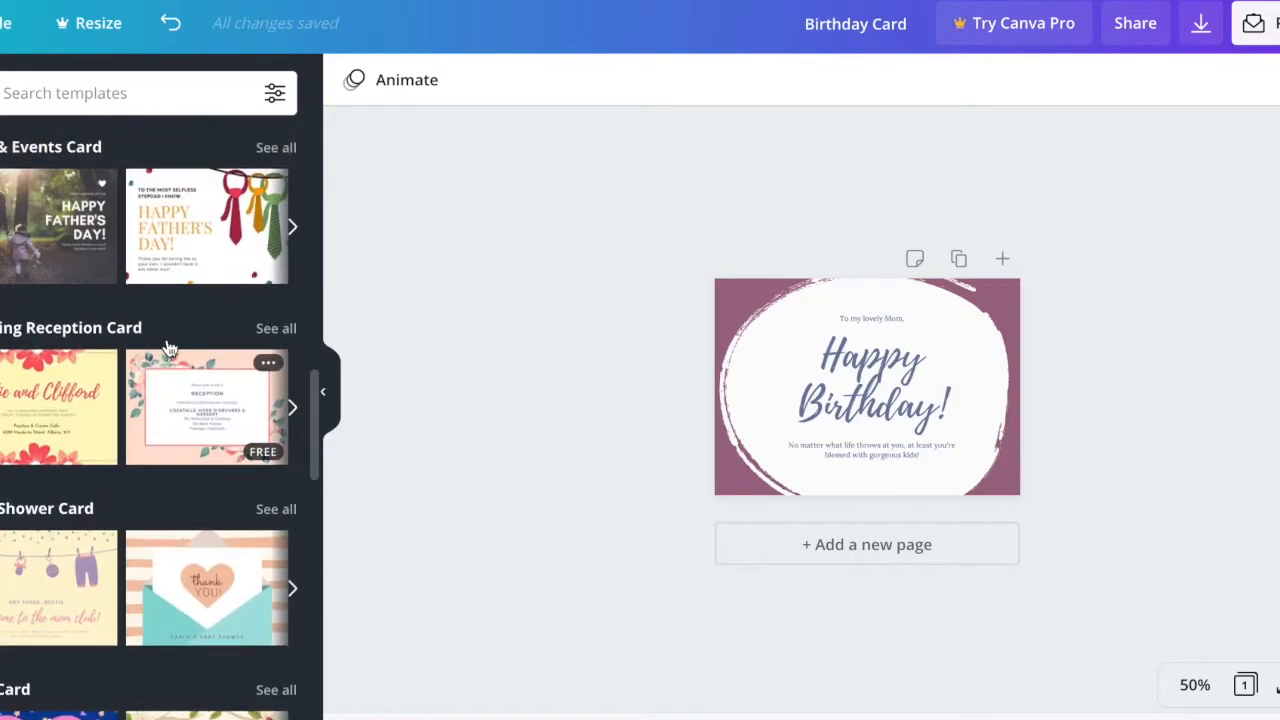
scroll(163, 346, up, 2)
scroll(157, 369, up, 2)
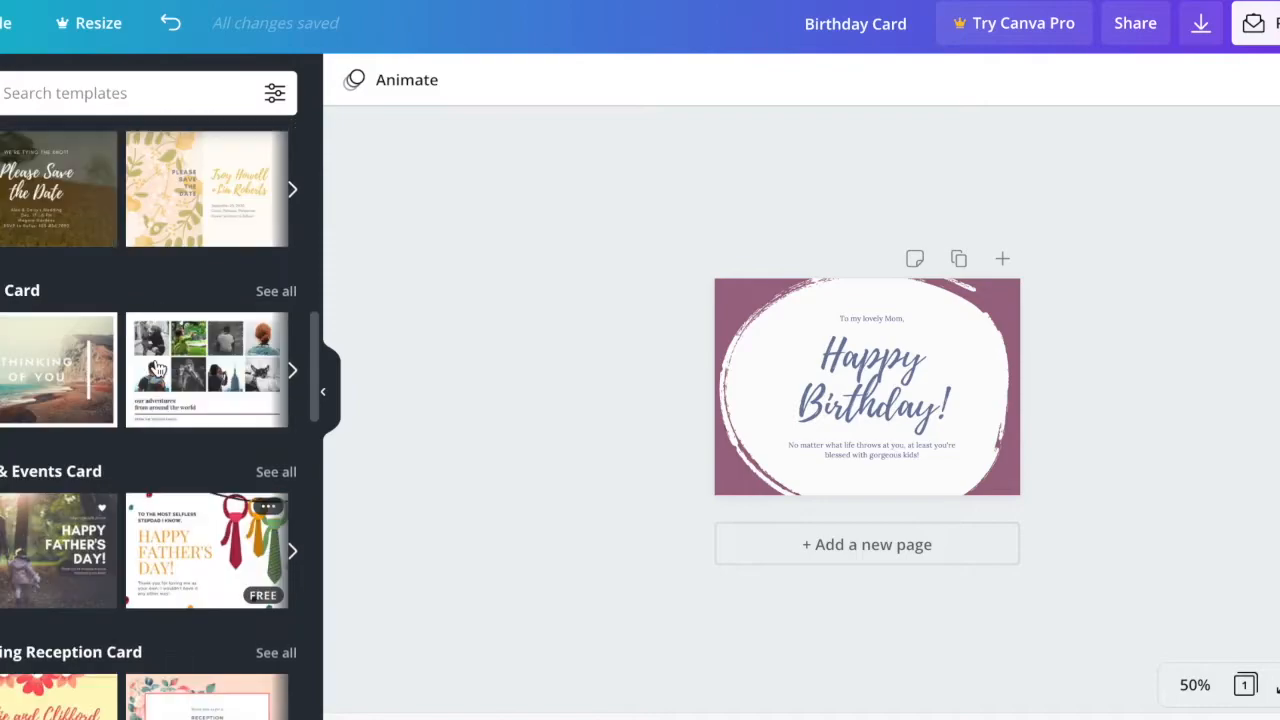
scroll(157, 369, up, 5)
scroll(160, 357, up, 7)
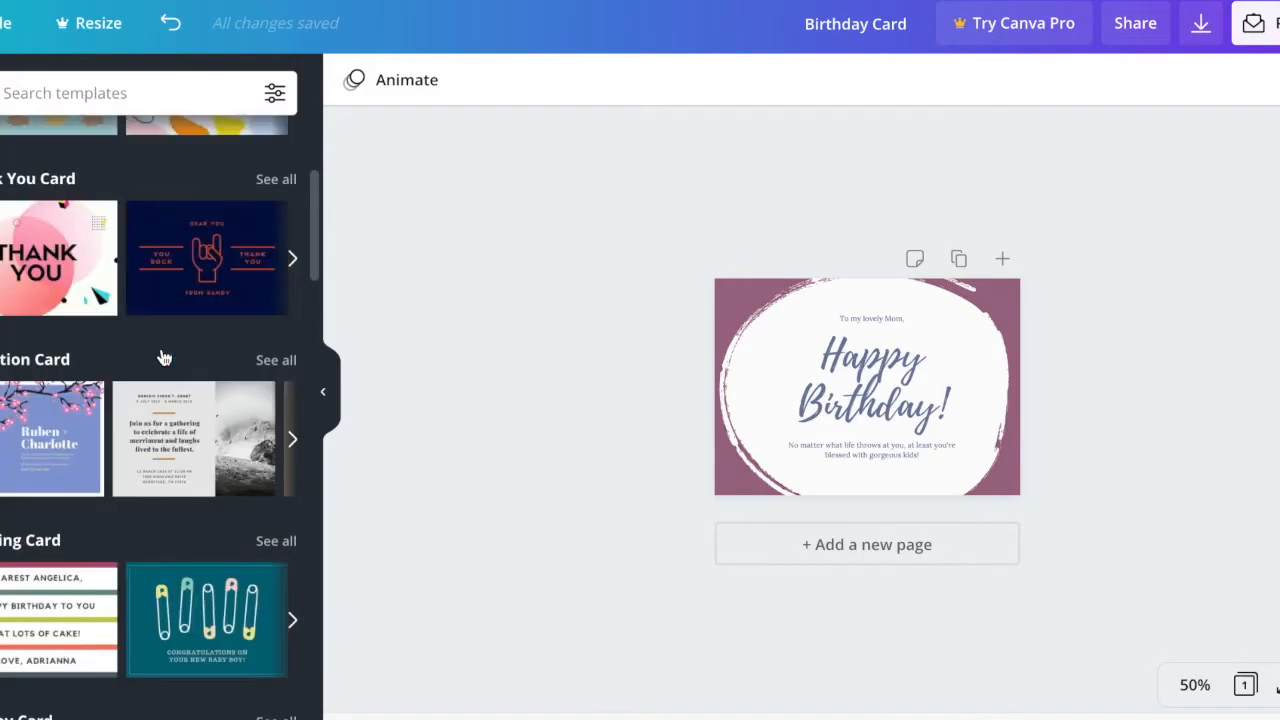
Step: Search the templates for Birthday Card, apply the purple dog "belated happy birthday!" design to the page and view it at 100%
click(80, 93)
text(bi)
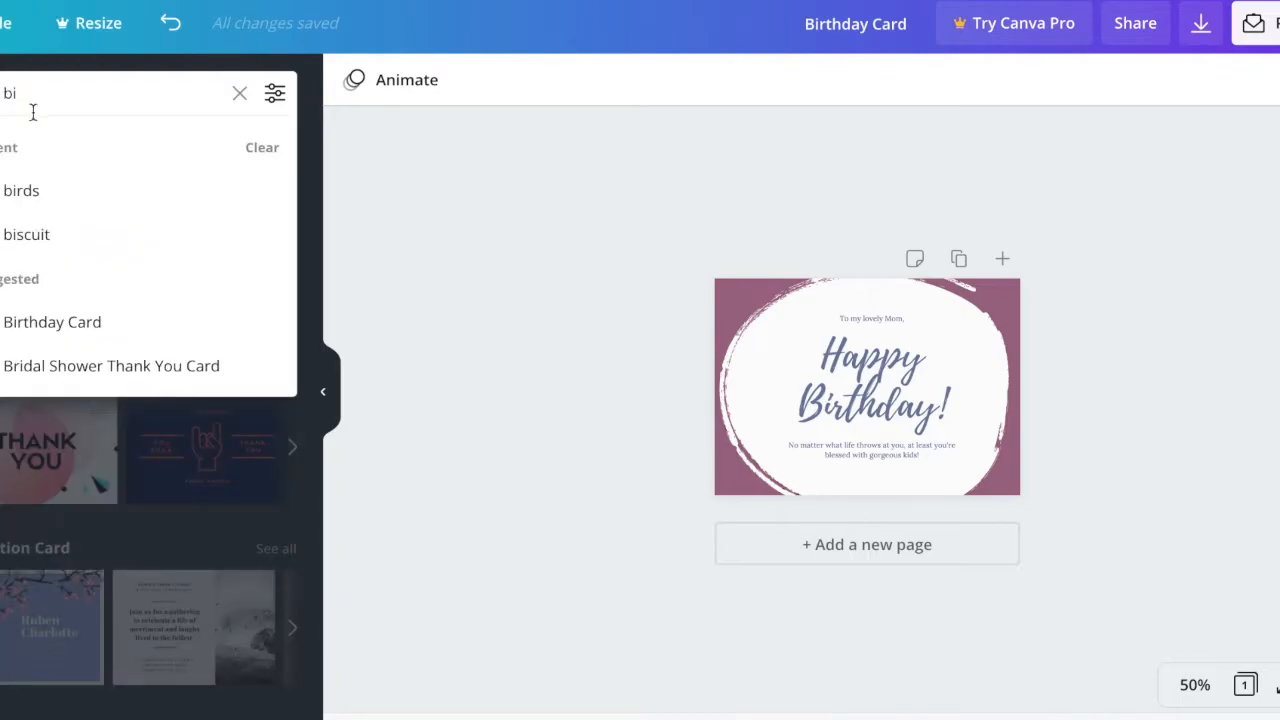
text(rth)
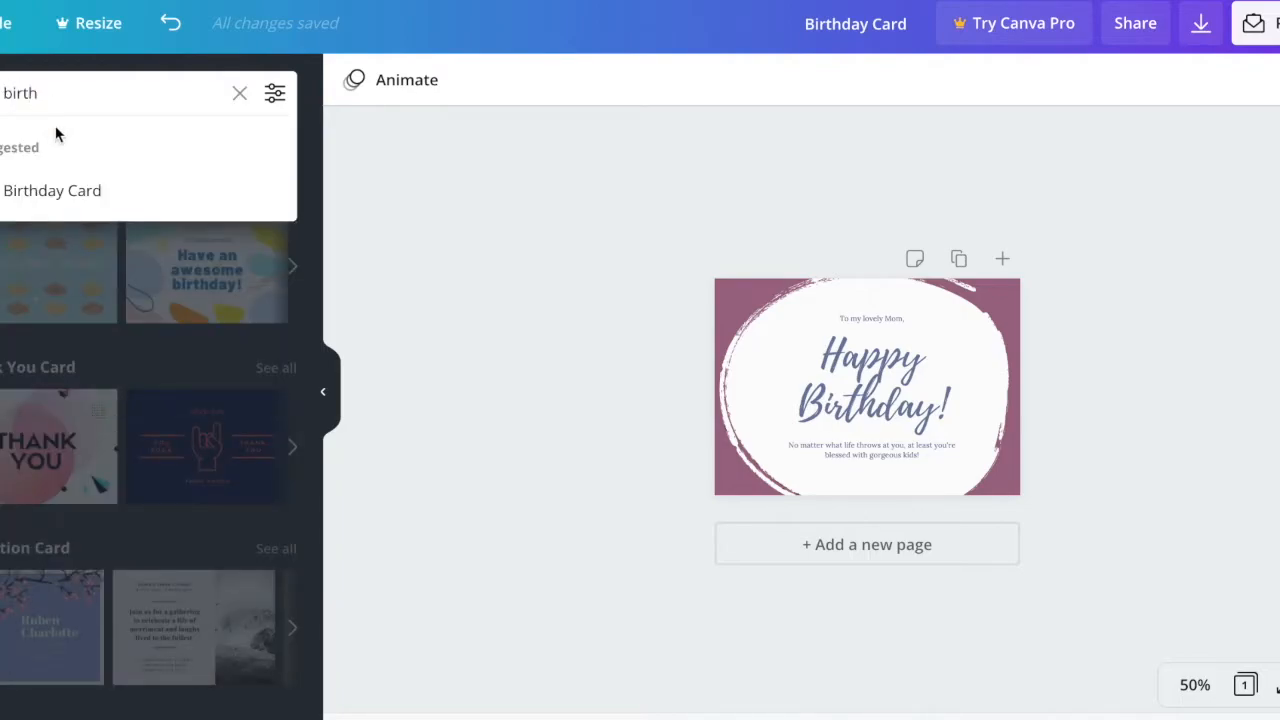
click(54, 190)
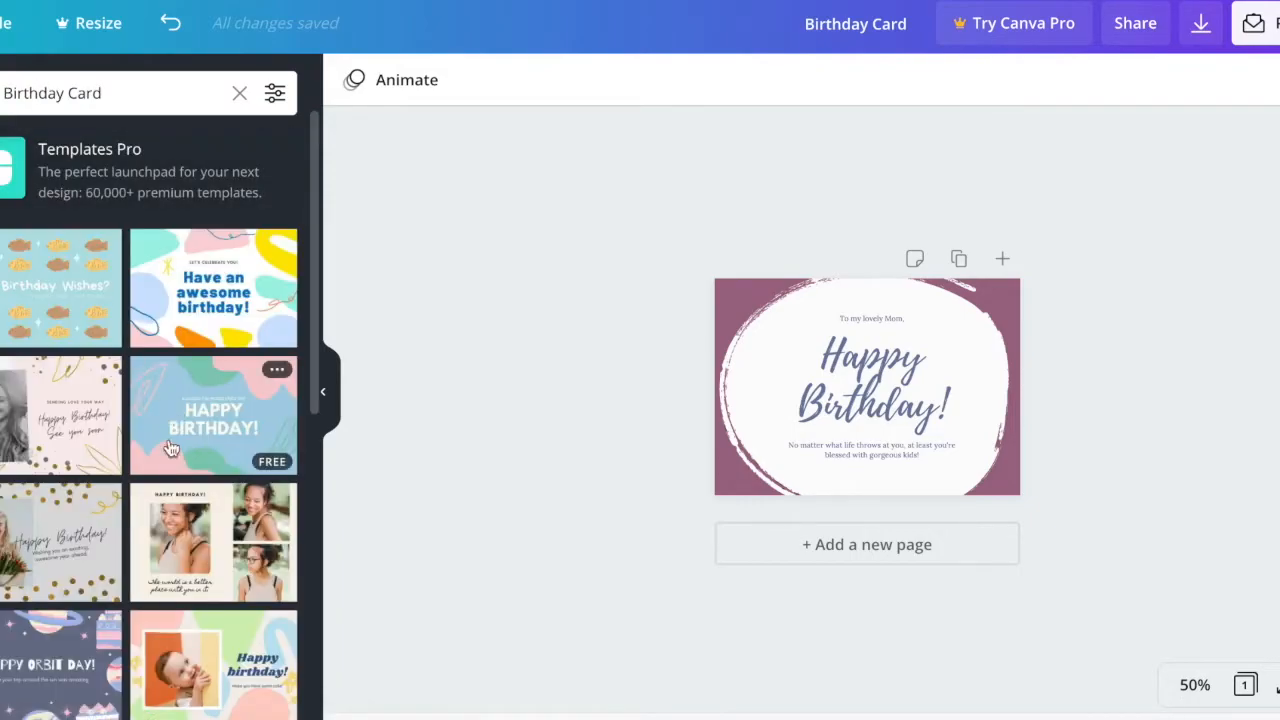
scroll(170, 450, down, 5)
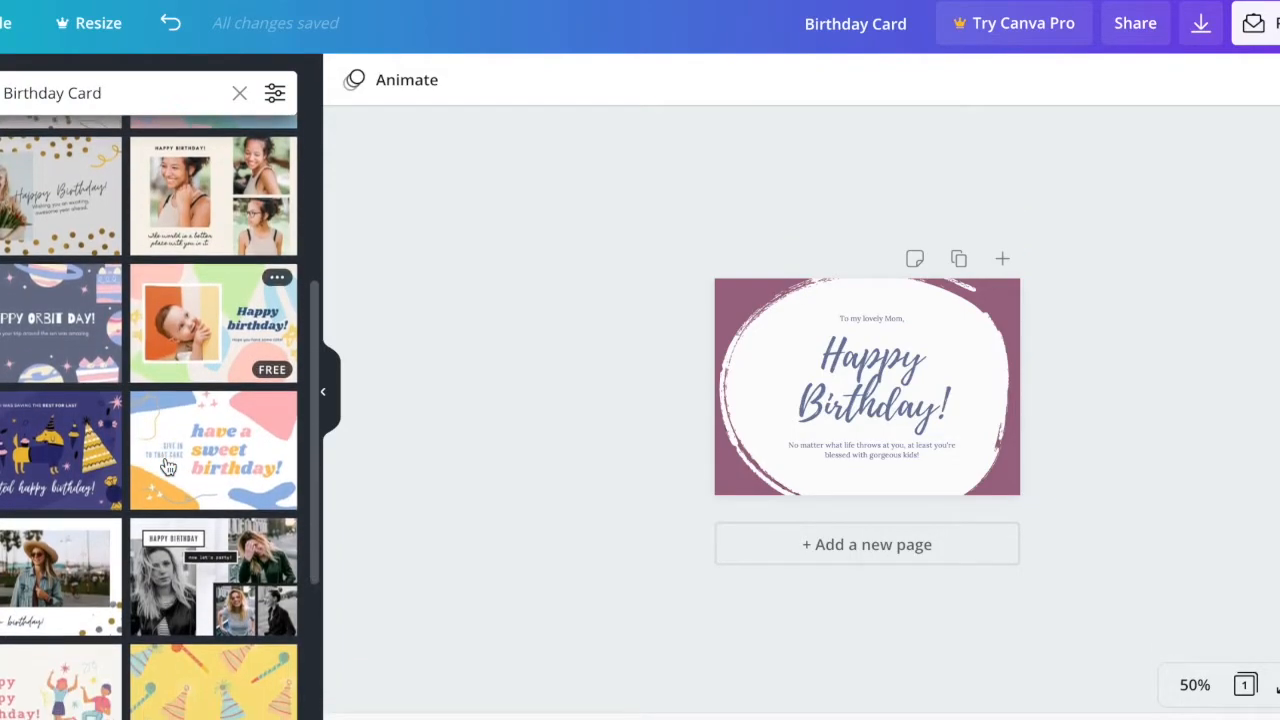
click(40, 438)
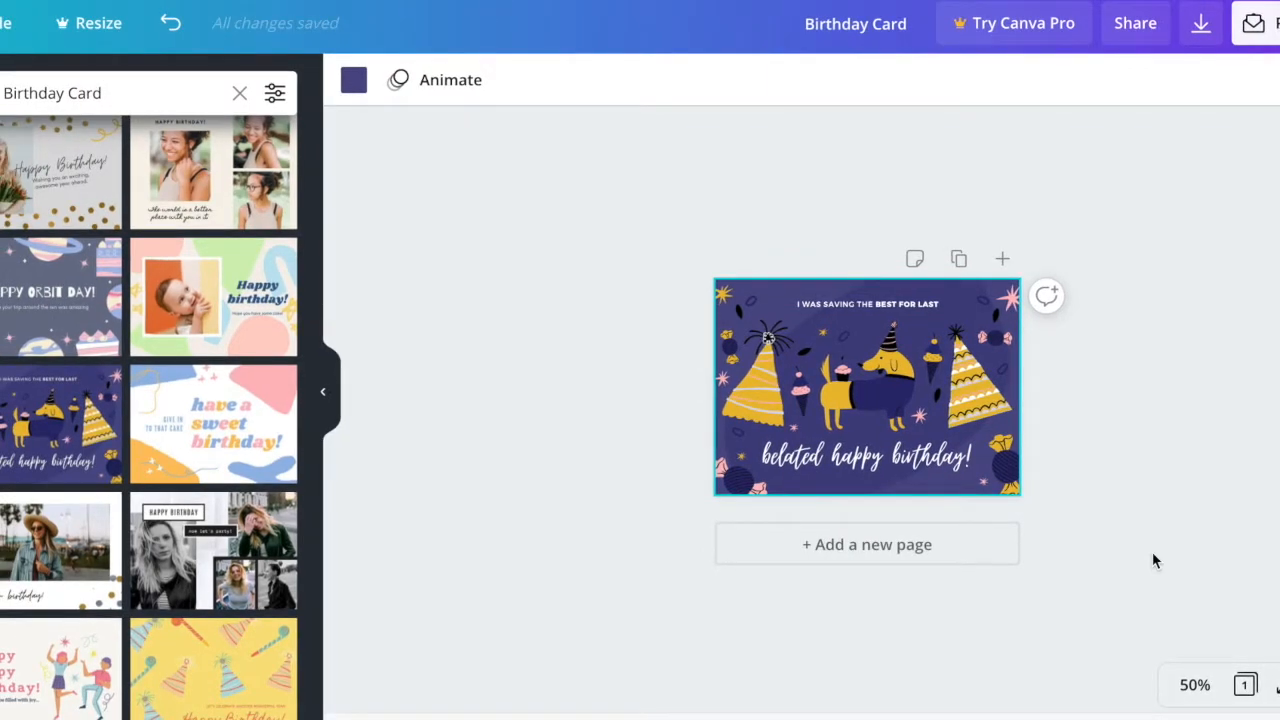
key(ctrl+0)
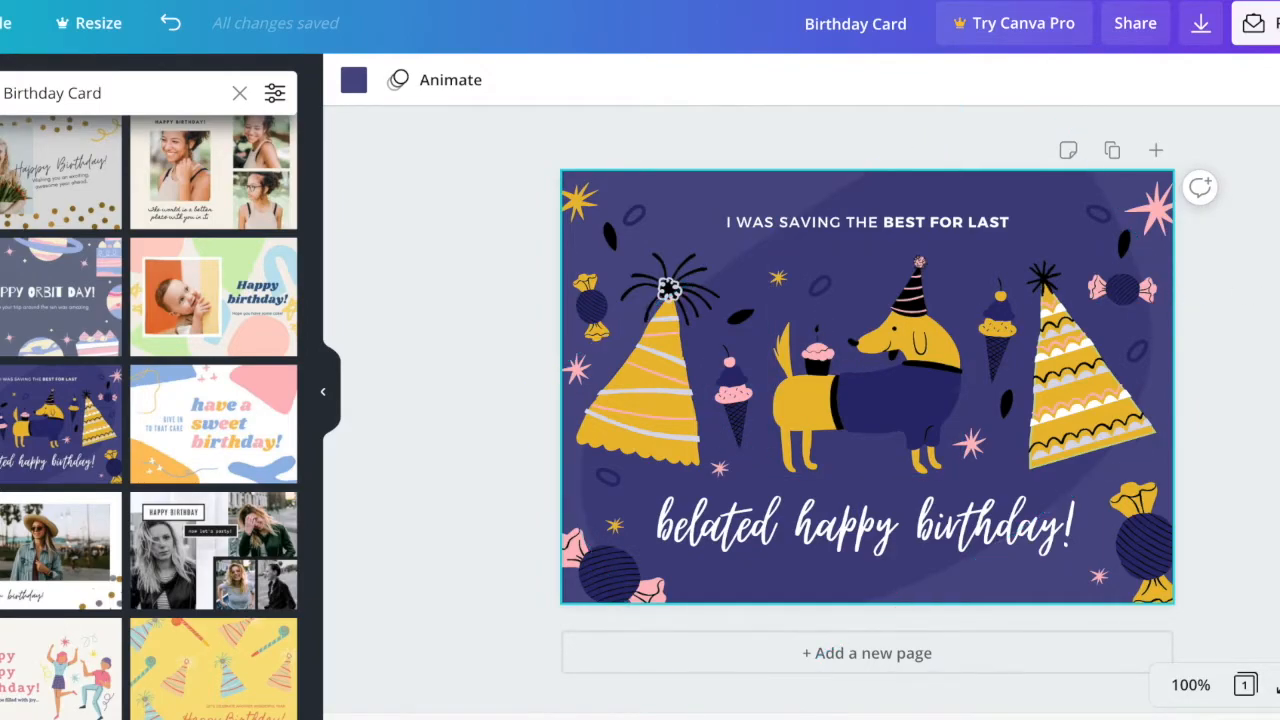
click(1228, 360)
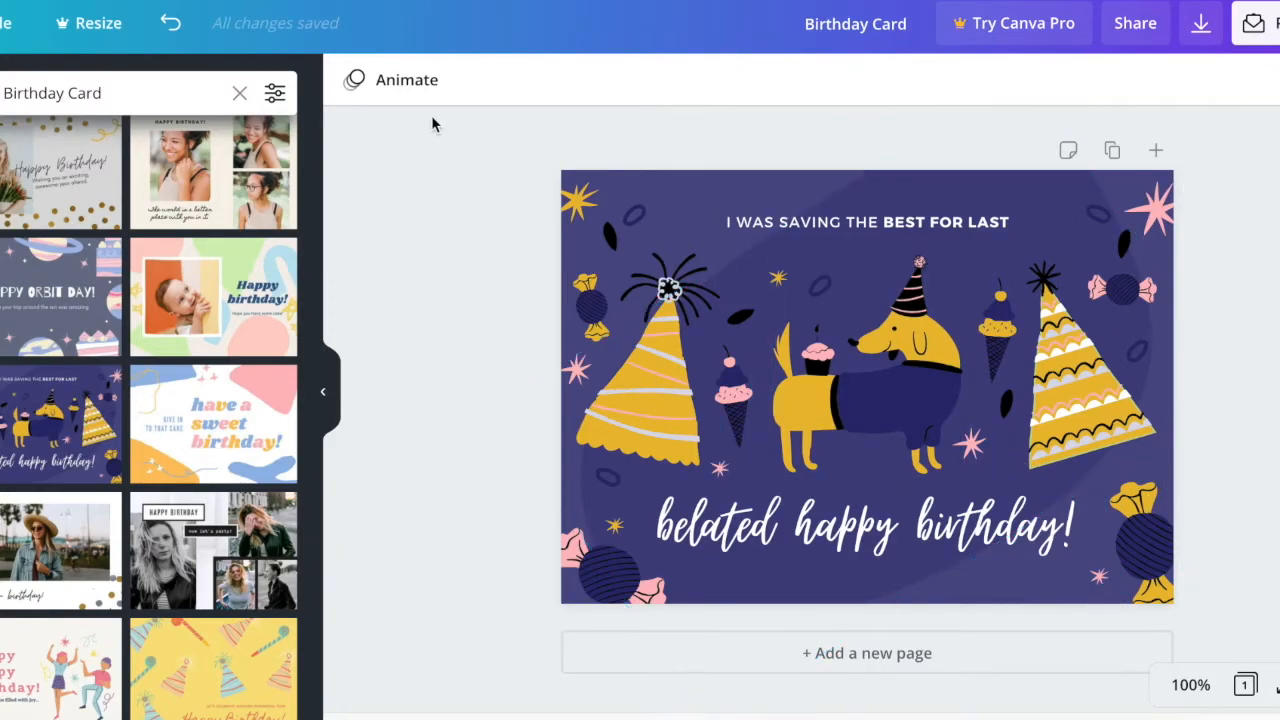
Step: Replace the card's "I WAS SAVING THE BEST FOR LAST" line with the recipient's first name in capitals
click(689, 204)
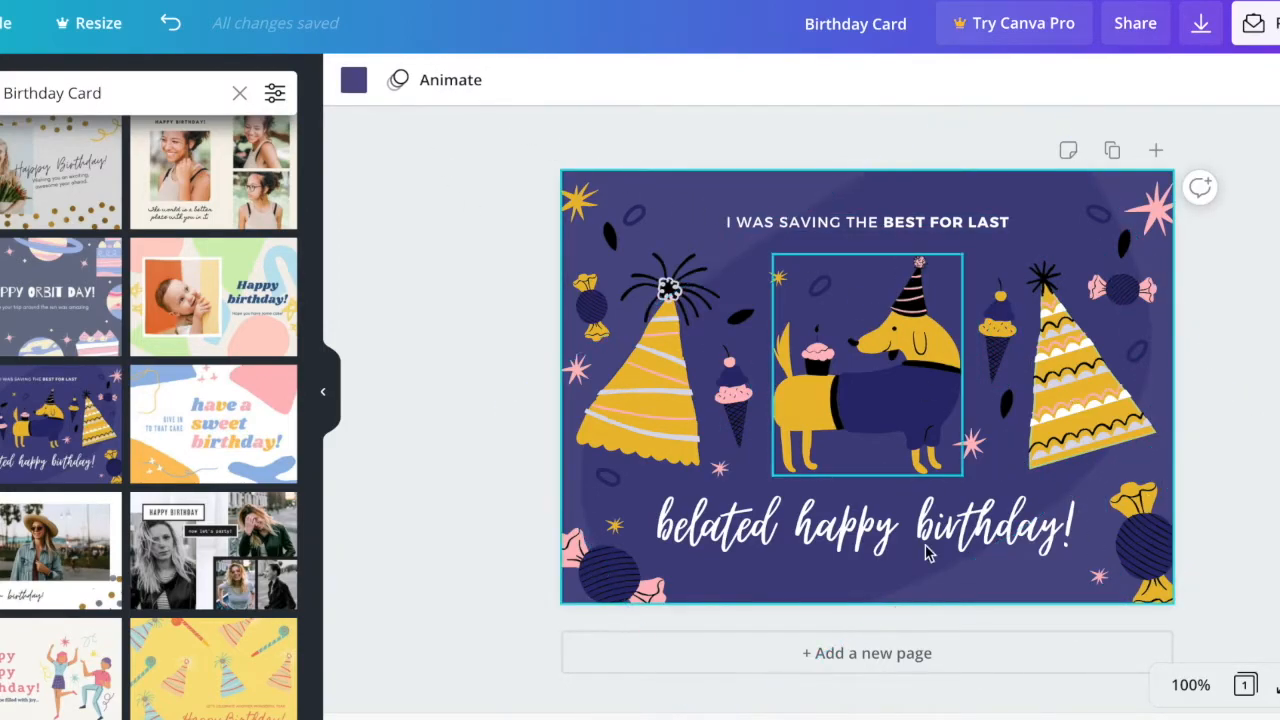
click(869, 530)
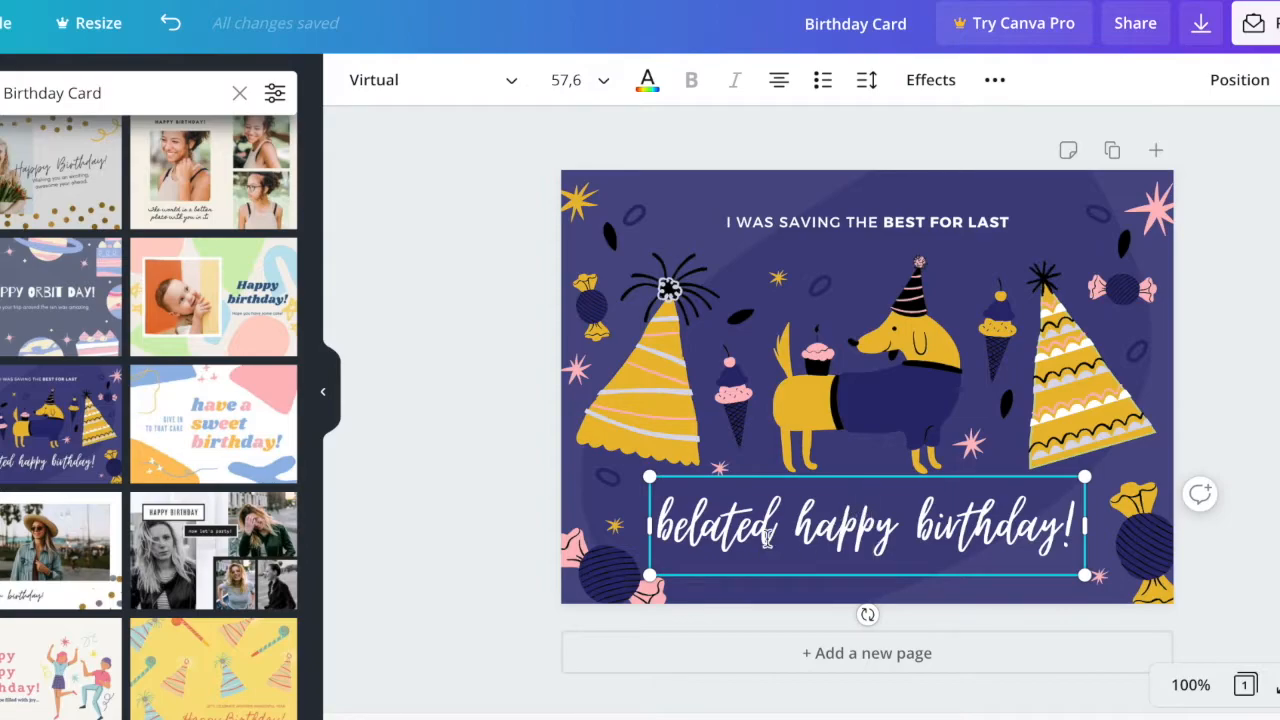
click(760, 226)
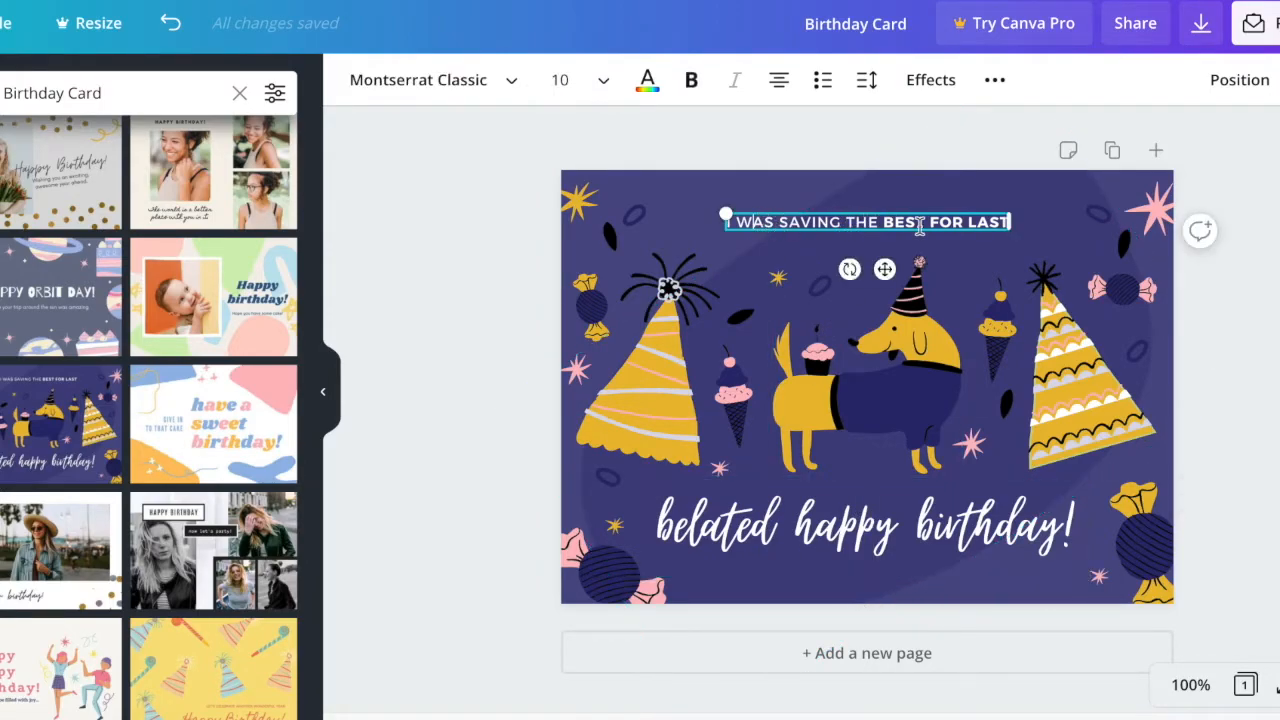
click(961, 224)
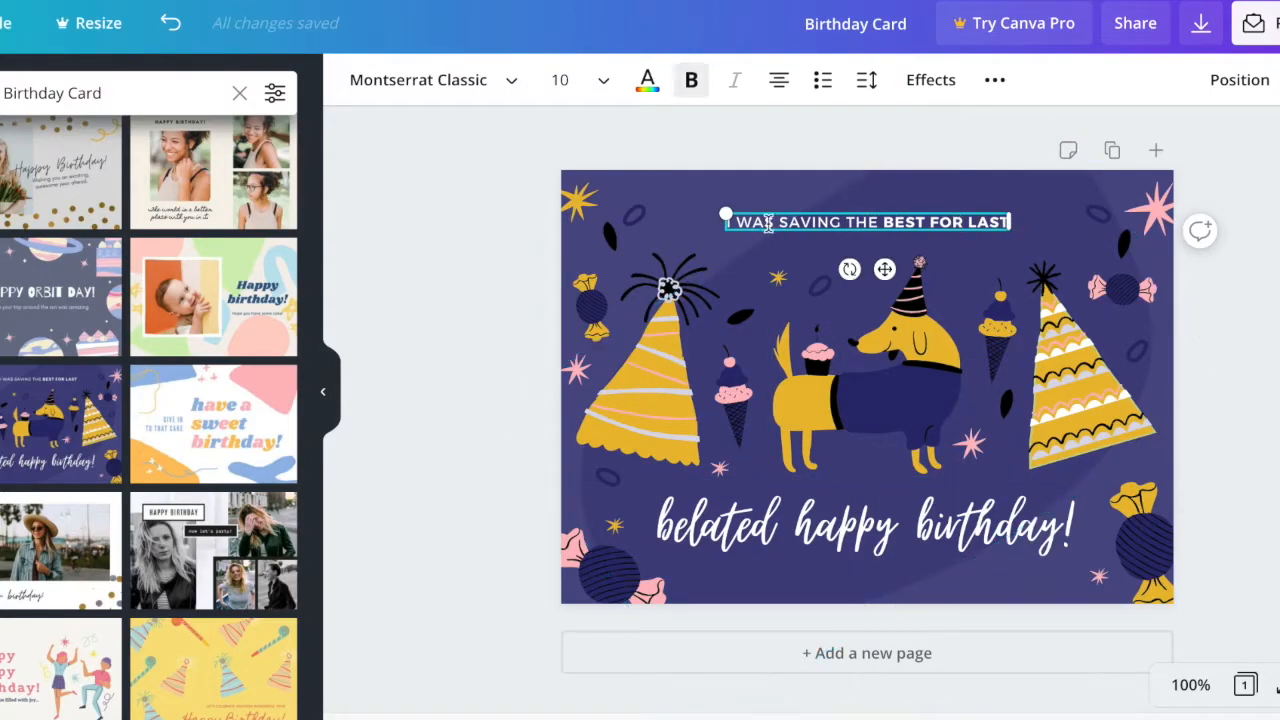
triple_click(768, 222)
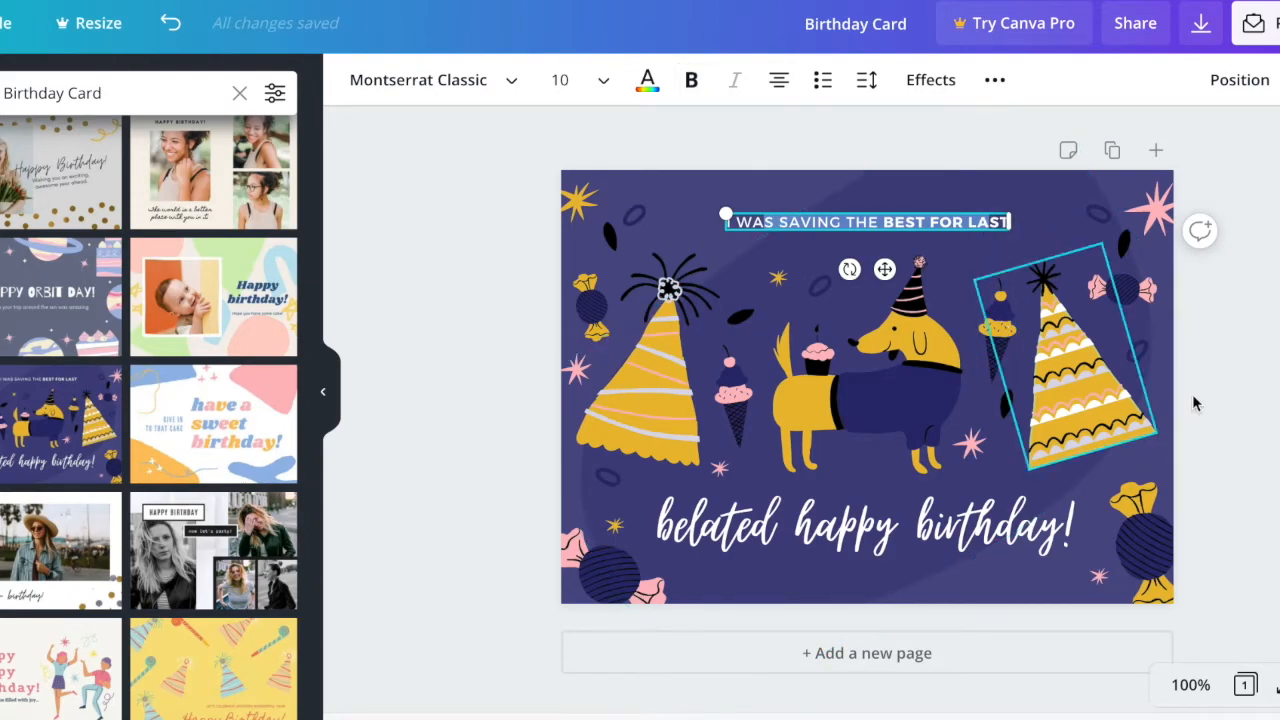
click(830, 525)
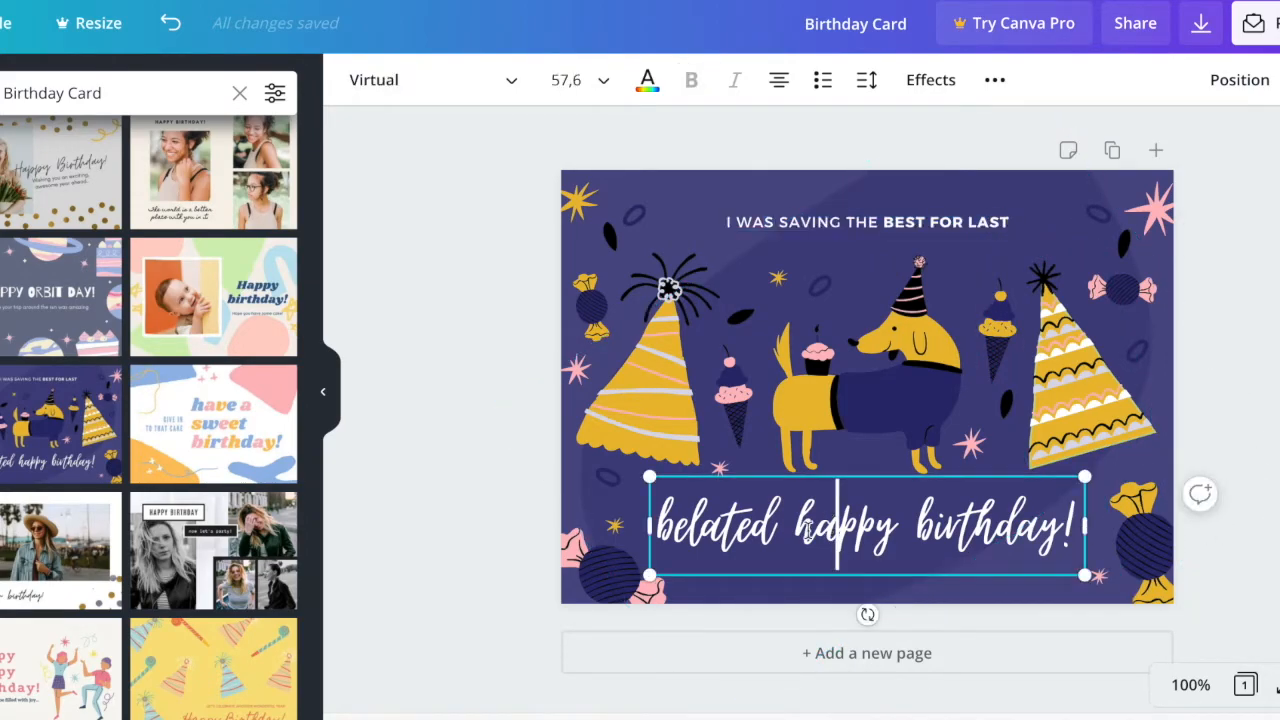
double_click(722, 527)
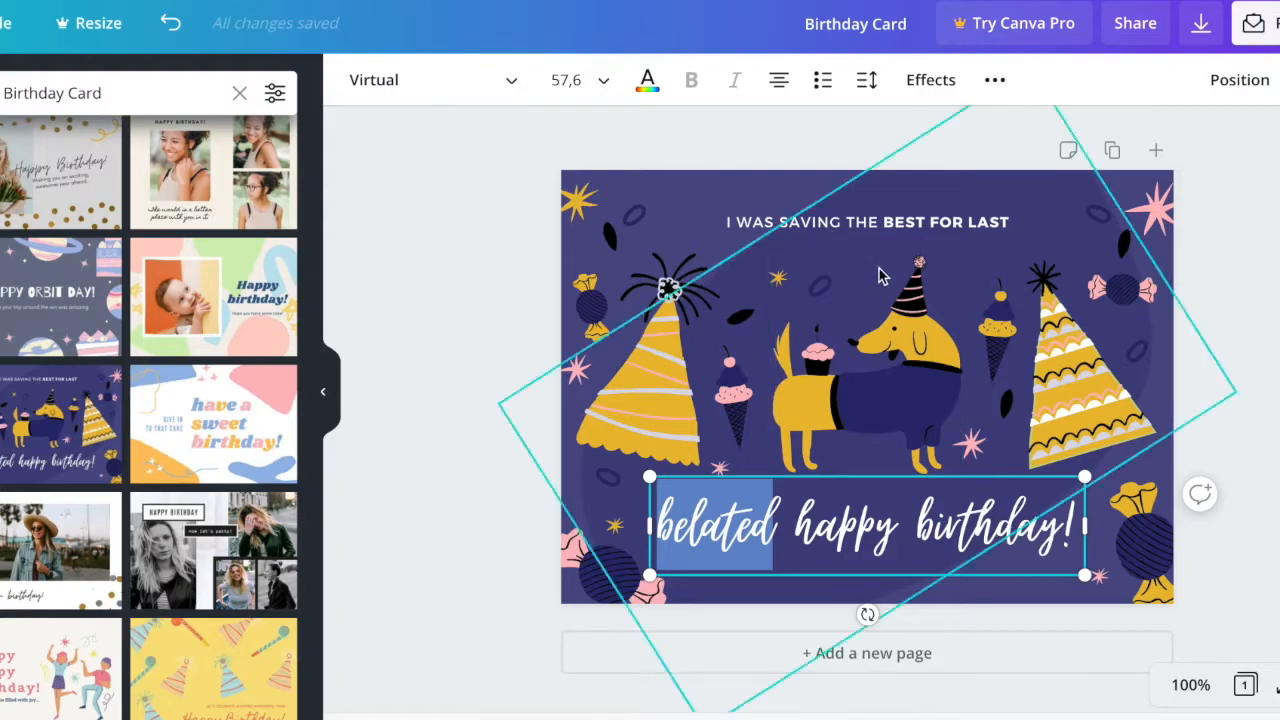
click(837, 222)
click(837, 222)
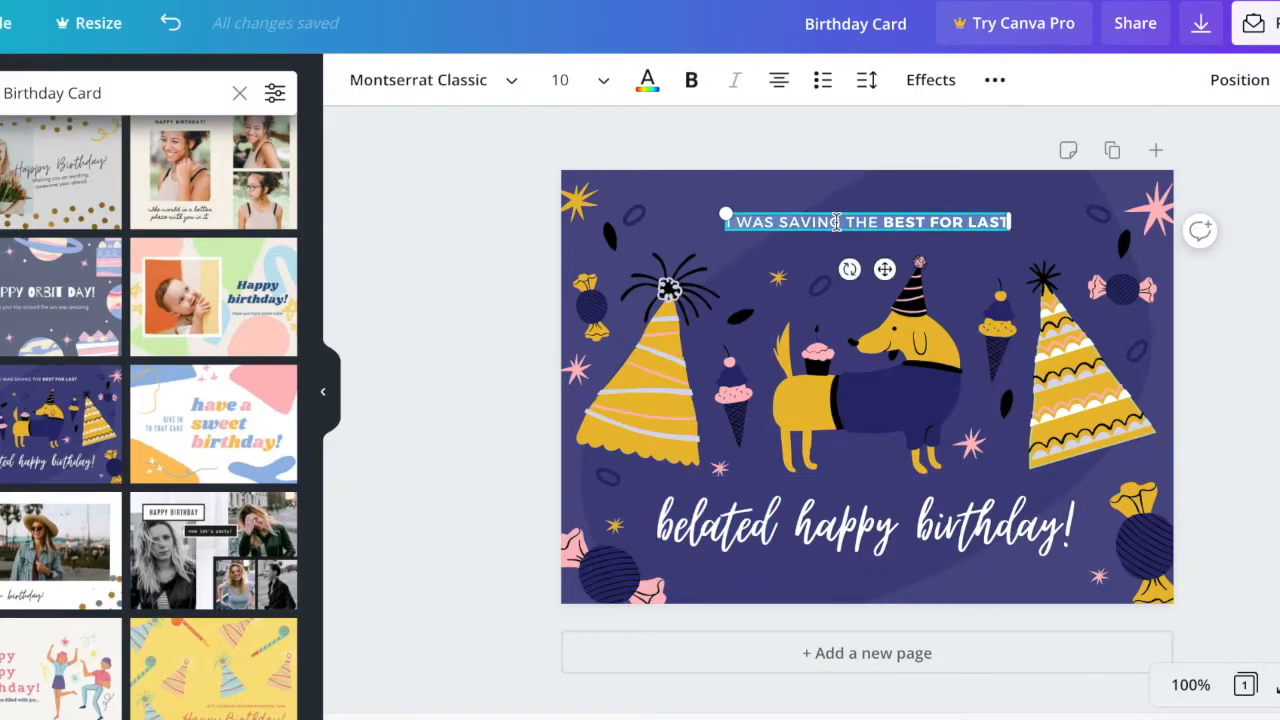
text(MELANIE)
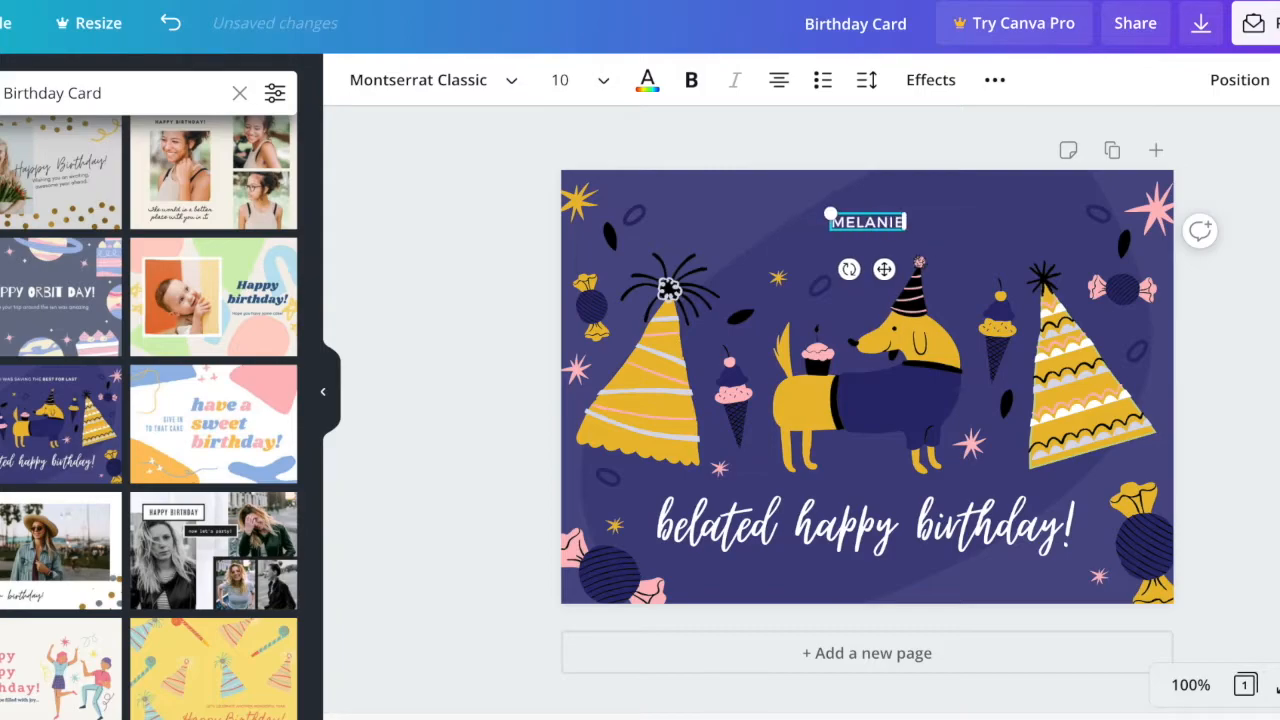
Step: Undo the replacement of the card's top text line and select each of the two yellow party hats in turn
key(ctrl+z)
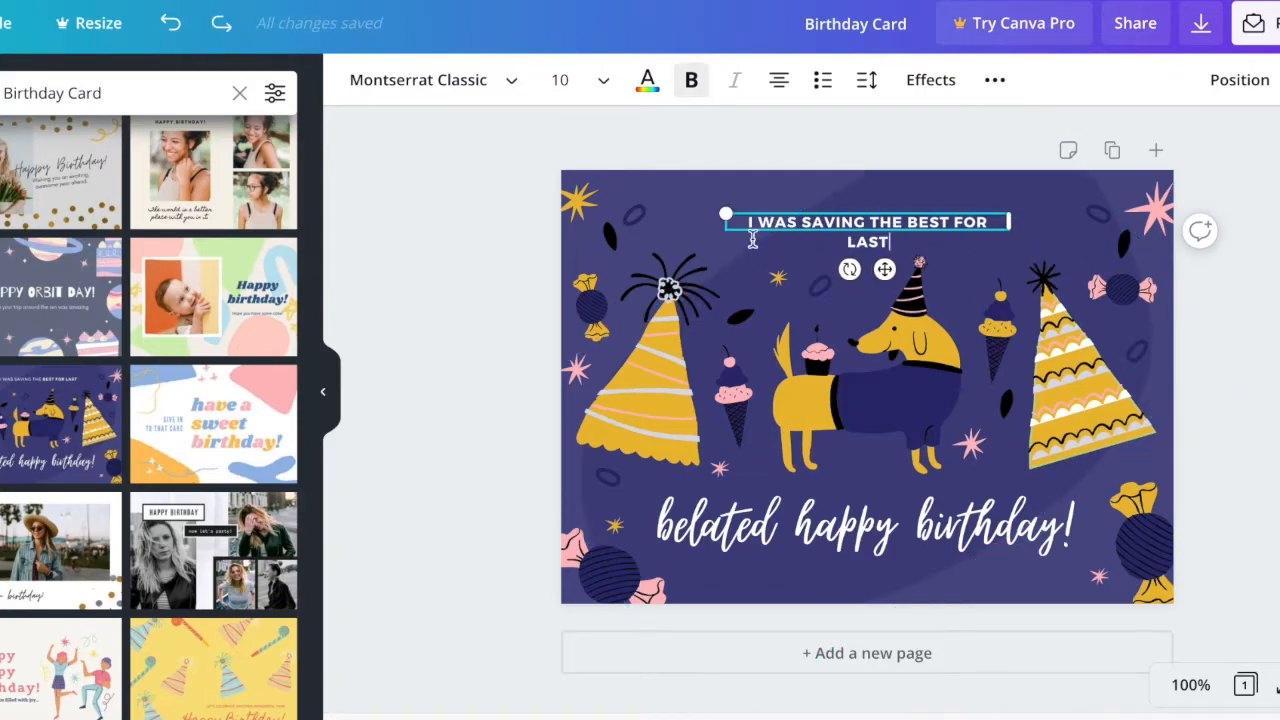
click(663, 423)
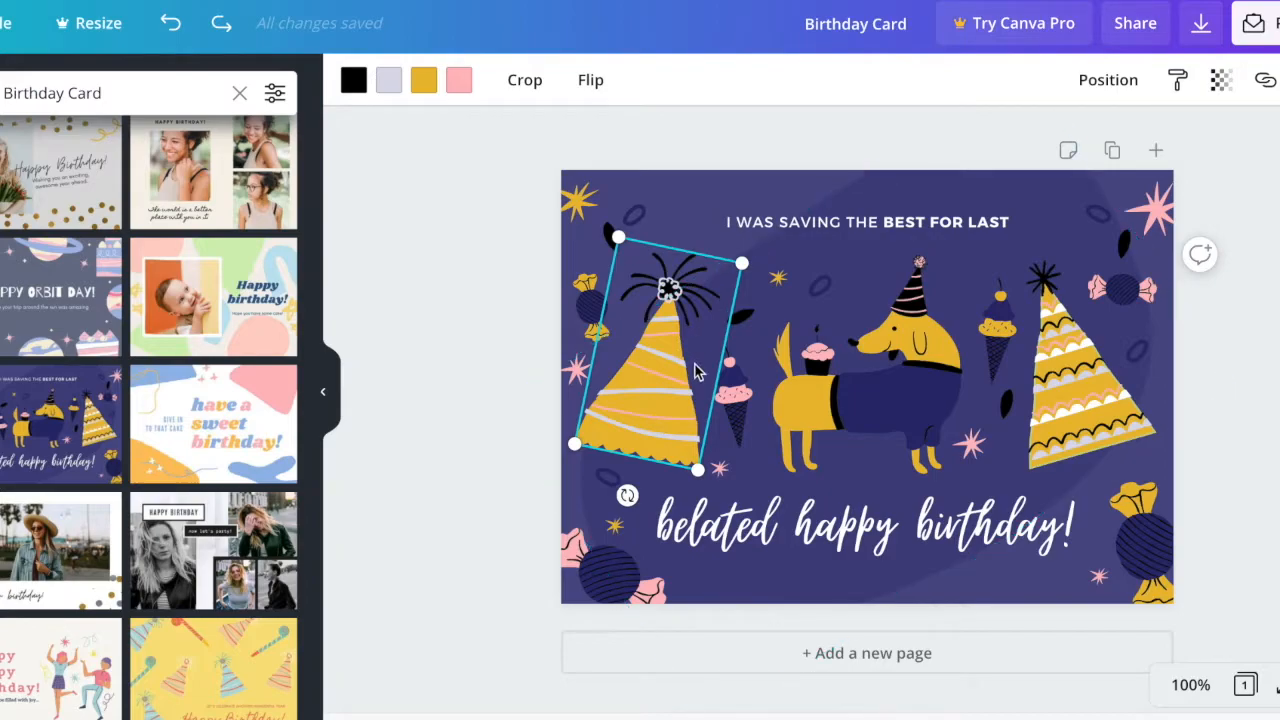
click(546, 375)
click(648, 408)
click(1085, 393)
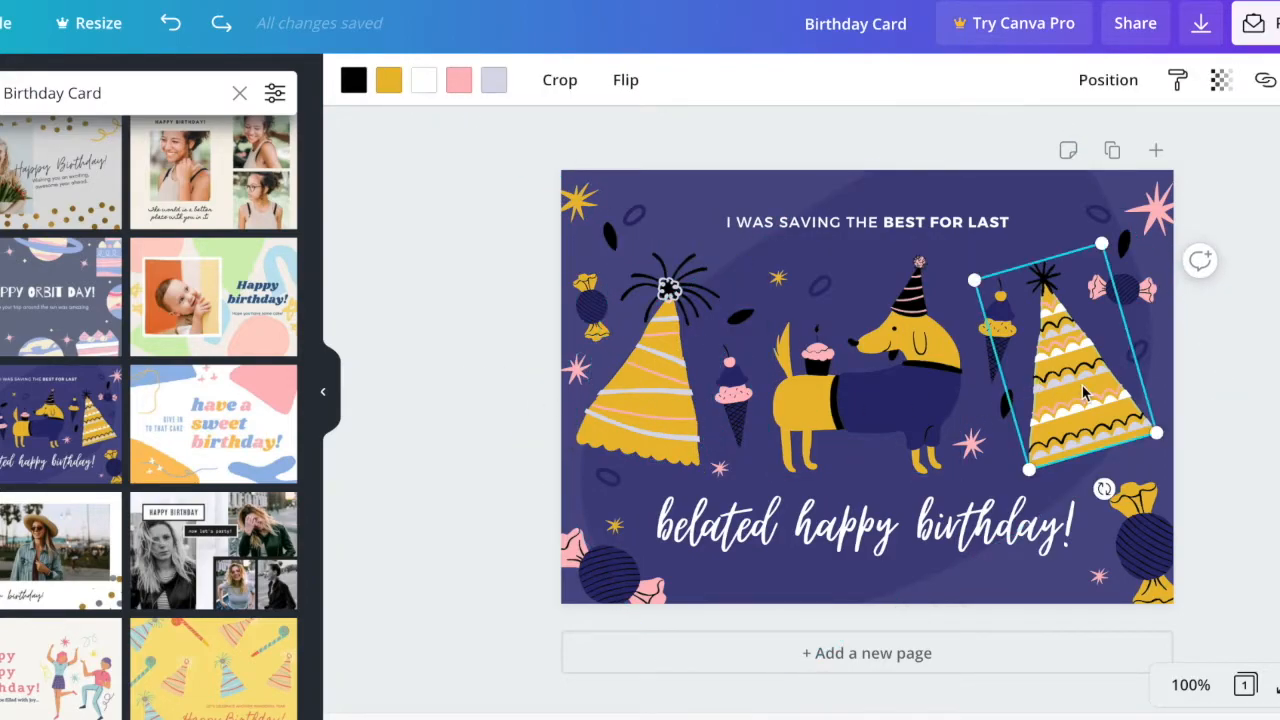
click(662, 426)
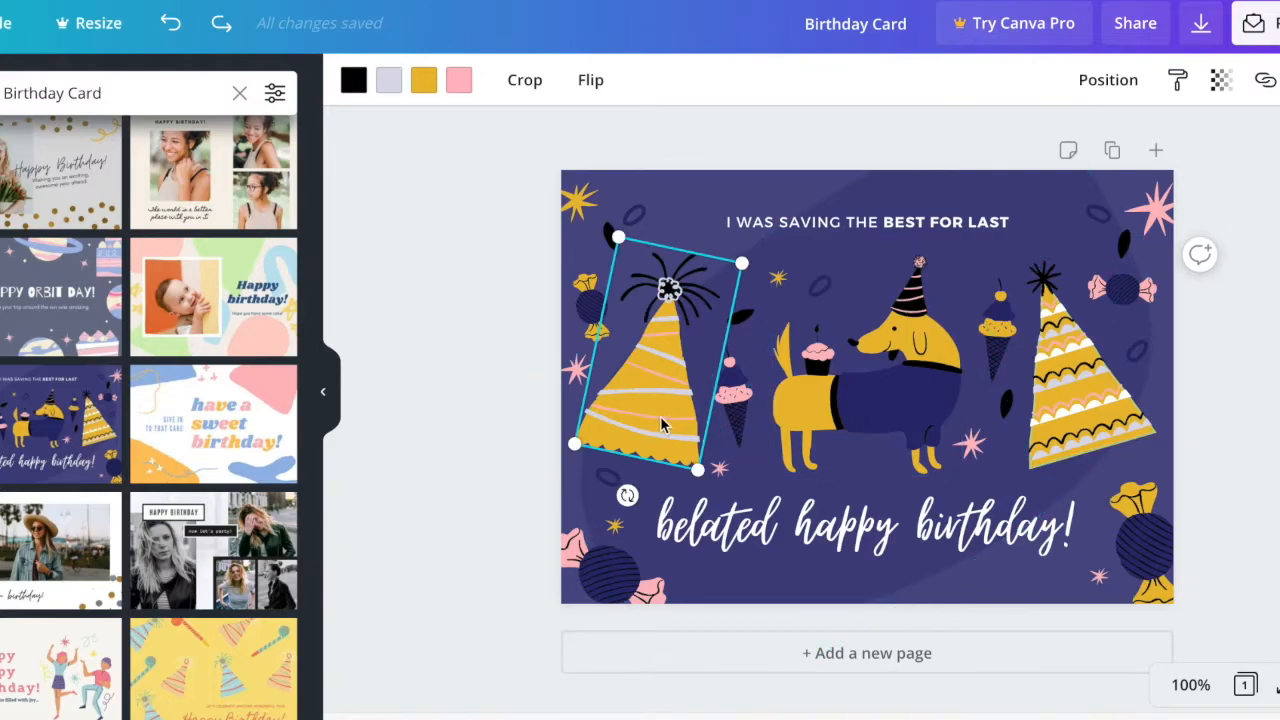
click(1058, 395)
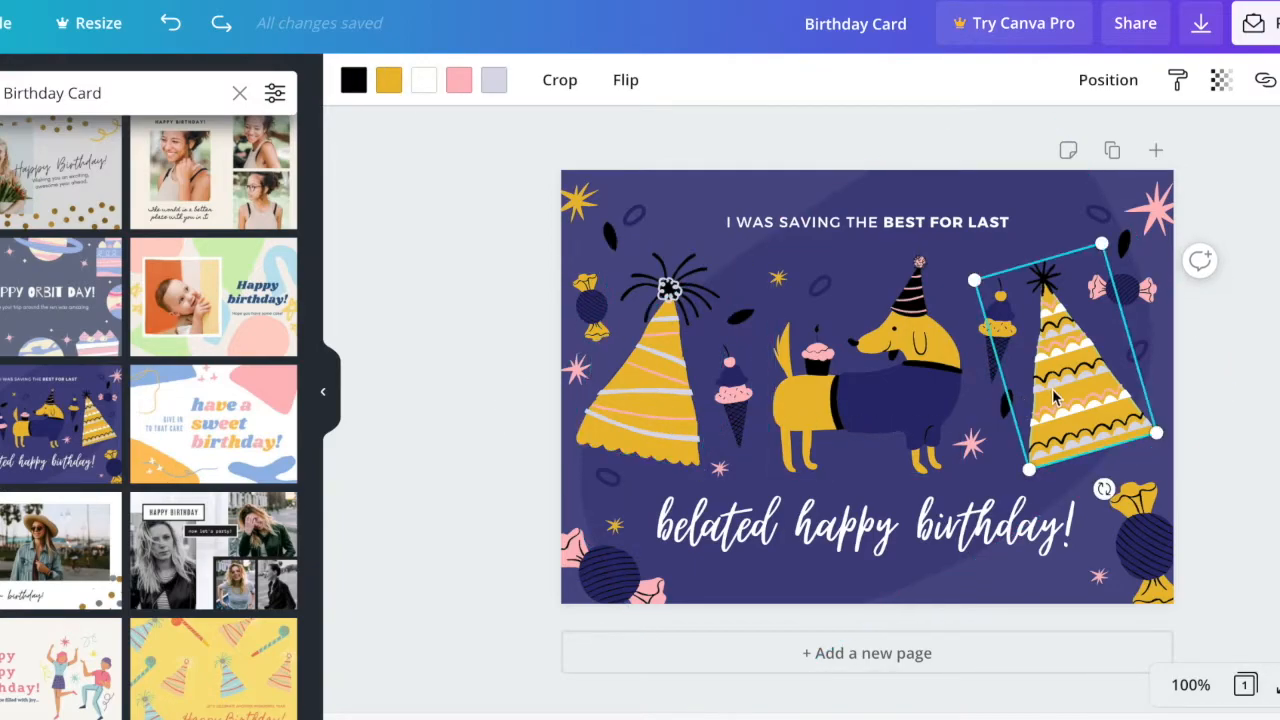
click(1268, 382)
Step: Recolour the pink ends of the small candy beside the right-hand party hat to the document's light lavender
click(1136, 304)
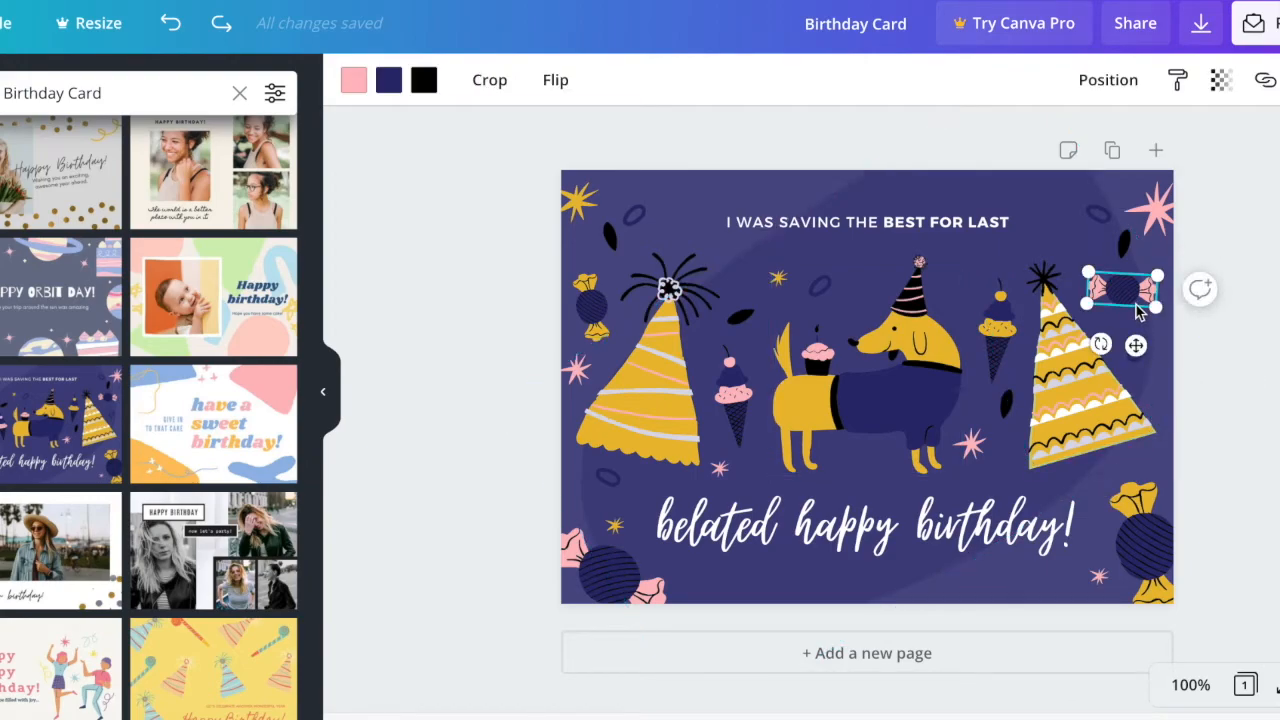
click(353, 86)
click(158, 302)
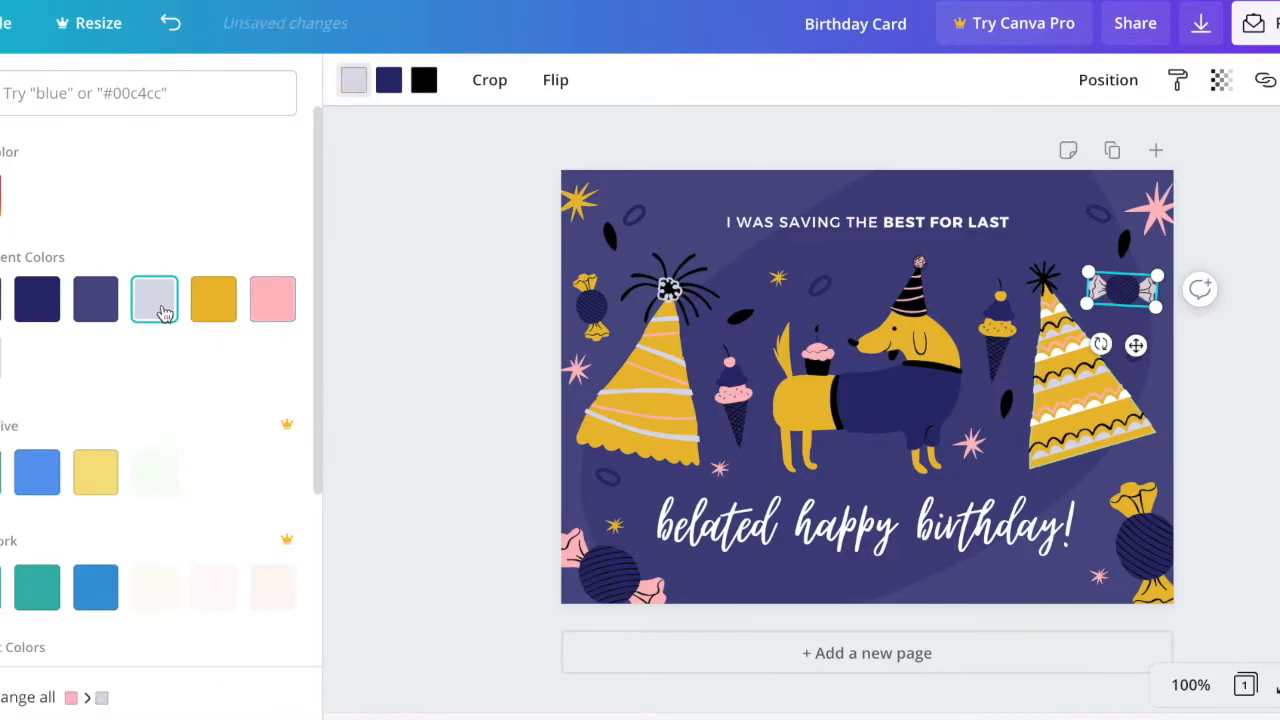
Step: Duplicate the lavender candy to the area above the left-hand party hat and delete the yellow candy there
click(598, 308)
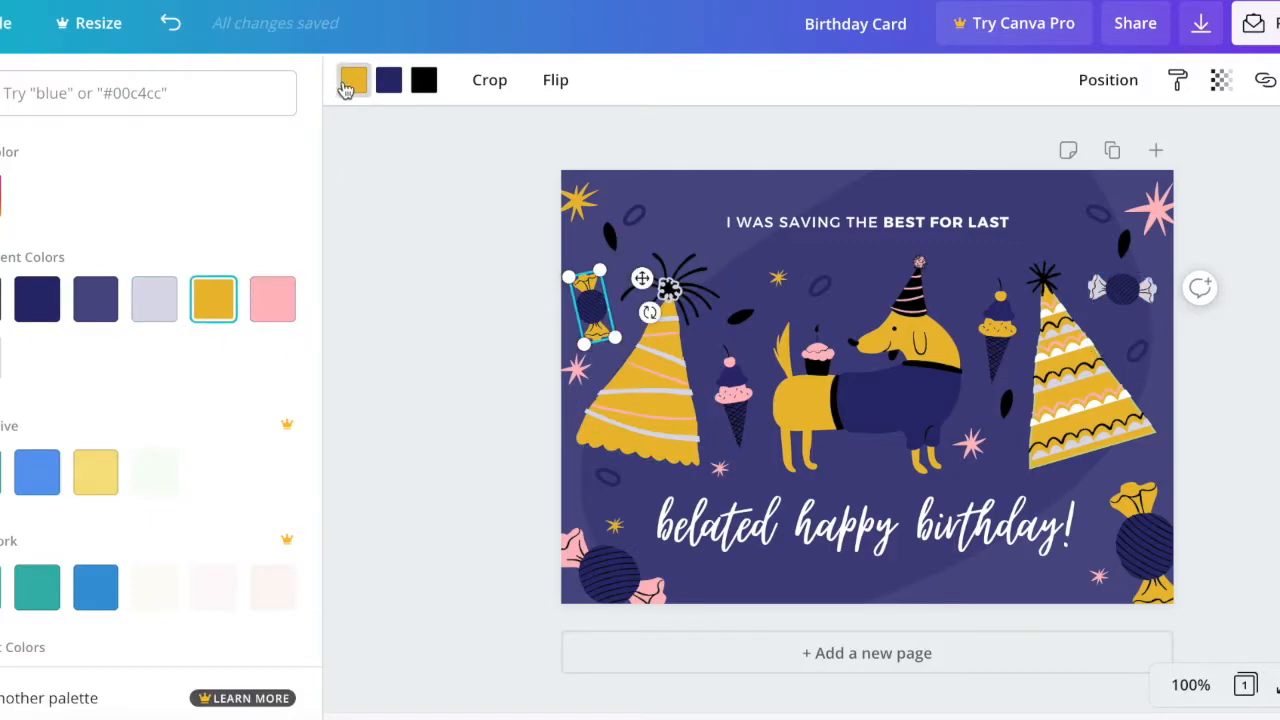
click(350, 84)
click(1124, 290)
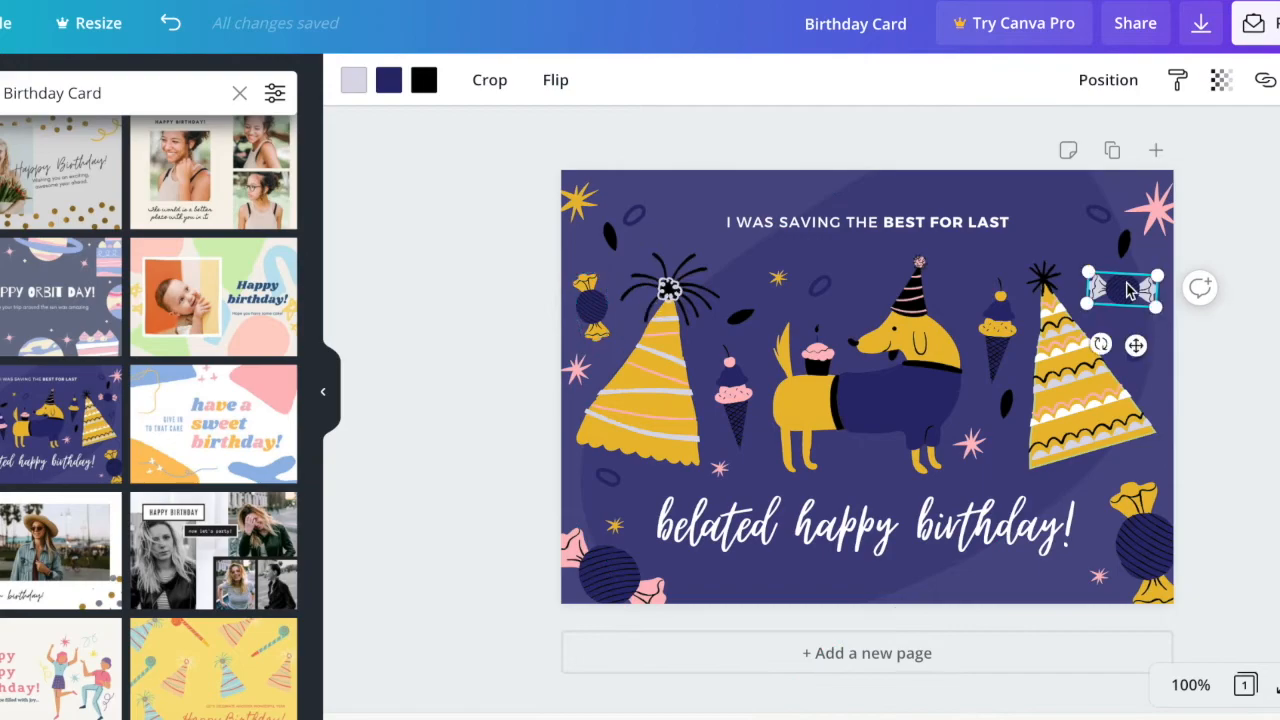
drag(1136, 317, 658, 262)
click(594, 298)
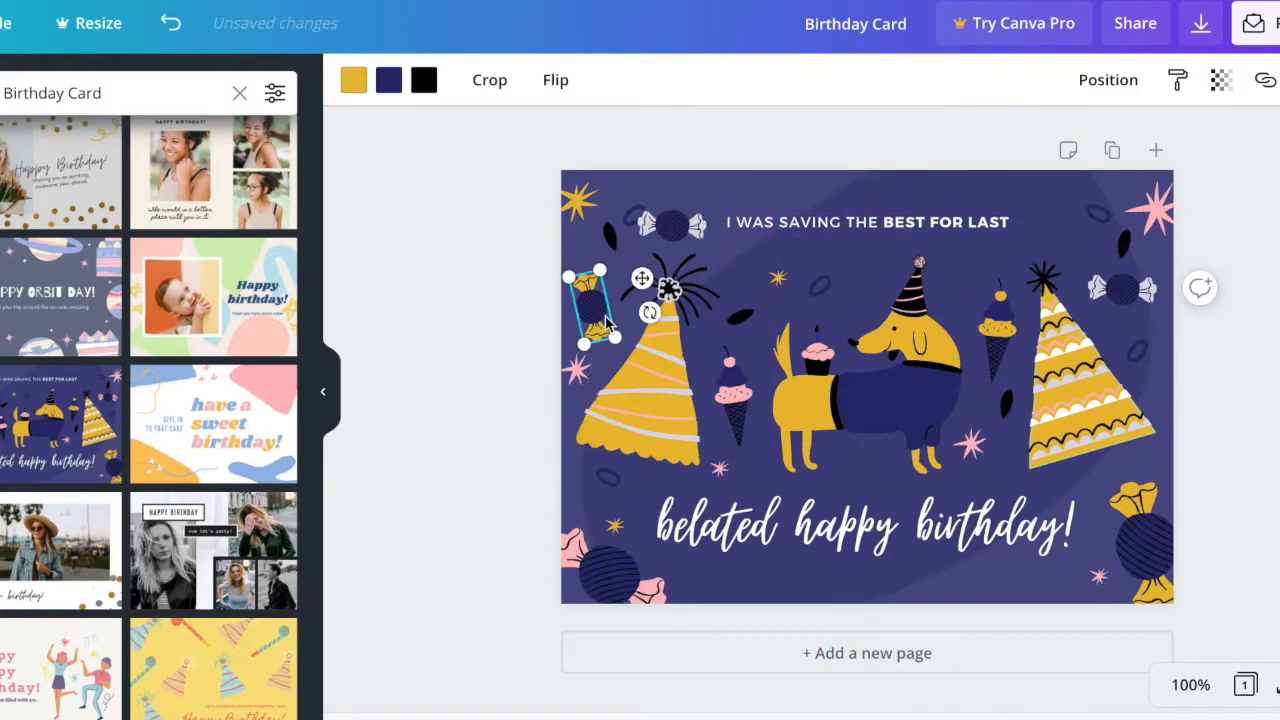
key(Delete)
Step: Move the copied lavender candy beside the left-hand party hat and rotate it to a diagonal tilt
drag(672, 225, 606, 284)
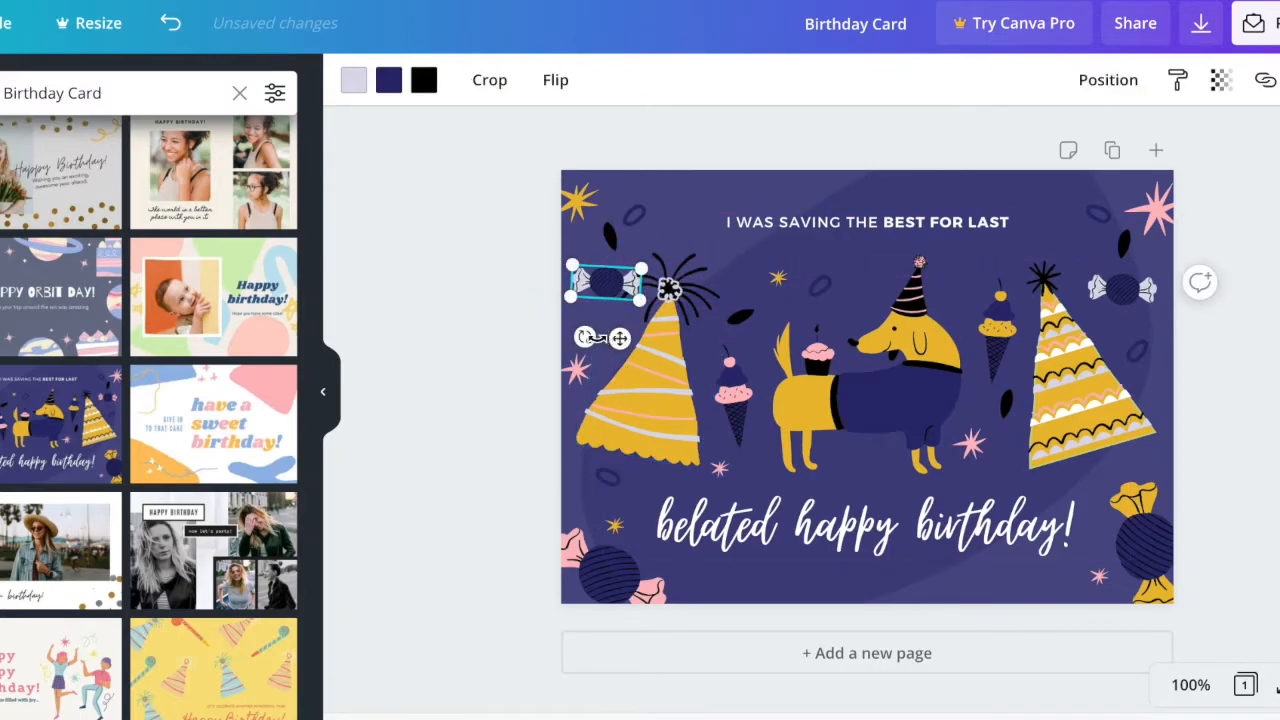
drag(584, 338, 516, 345)
drag(596, 289, 591, 296)
Step: Examine the colour choices for the left-hand party hat's yellow and select both party hats together
click(621, 417)
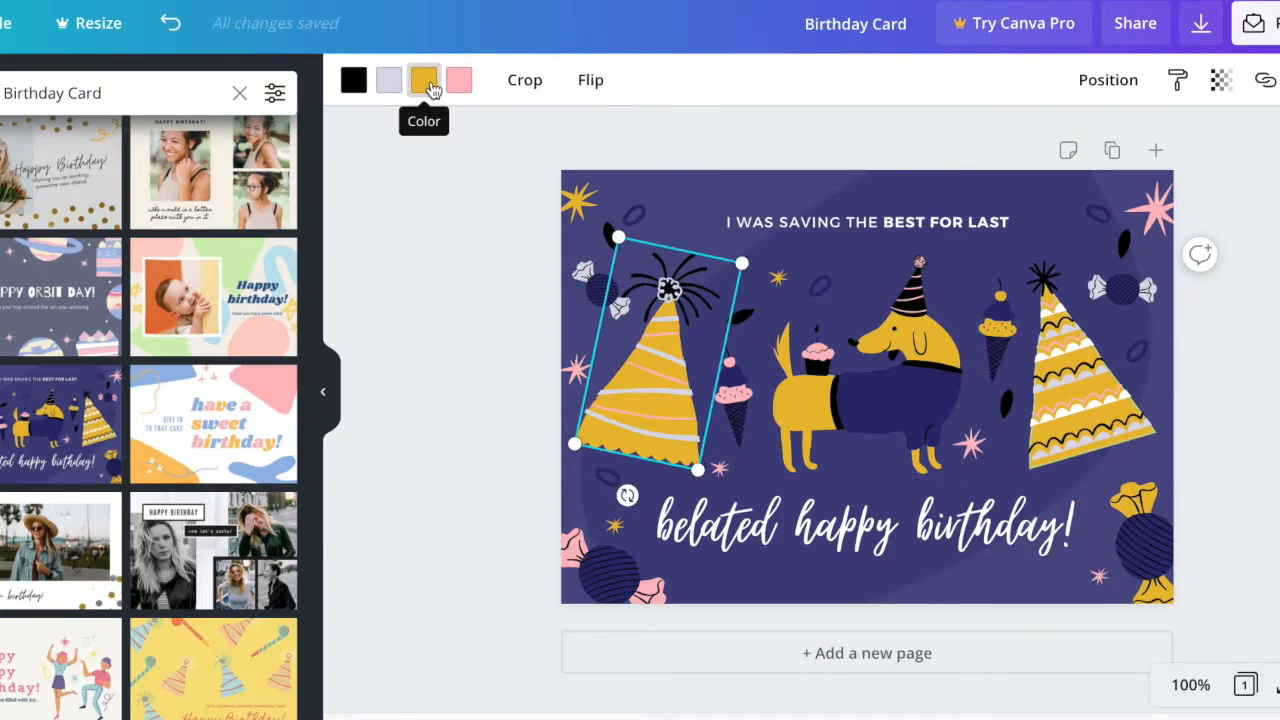
click(426, 84)
scroll(125, 402, down, 3)
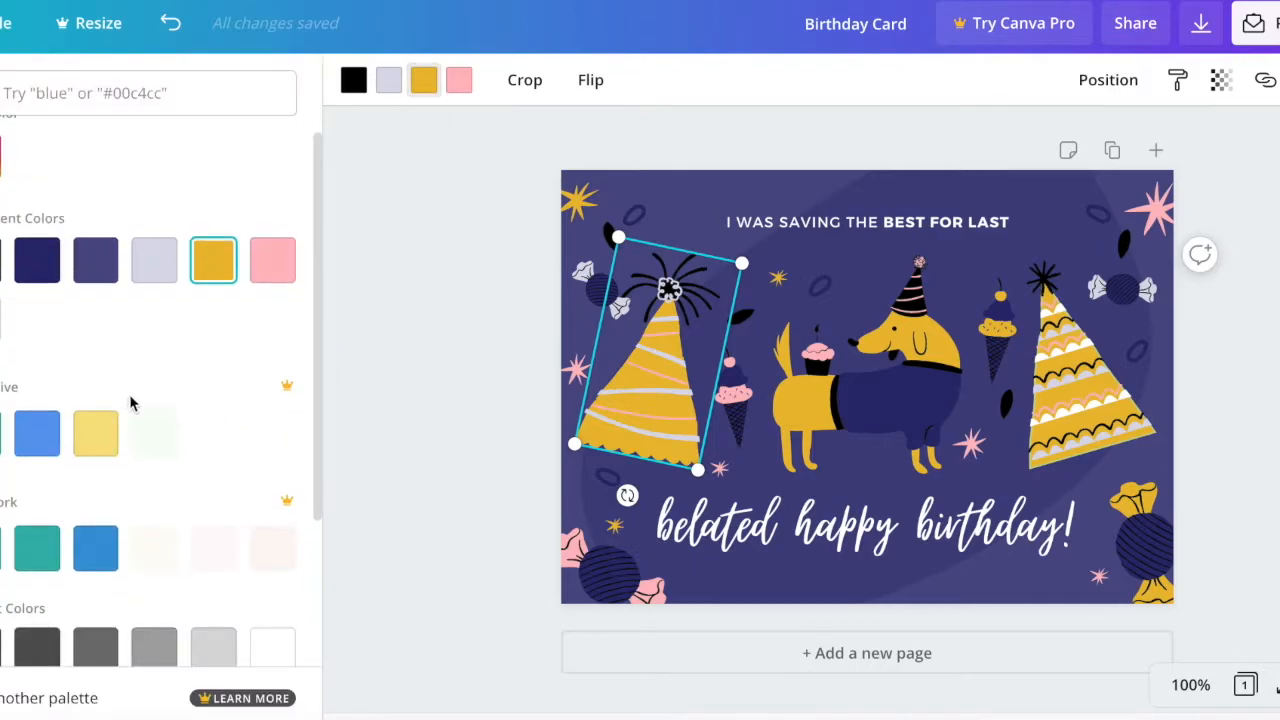
click(498, 261)
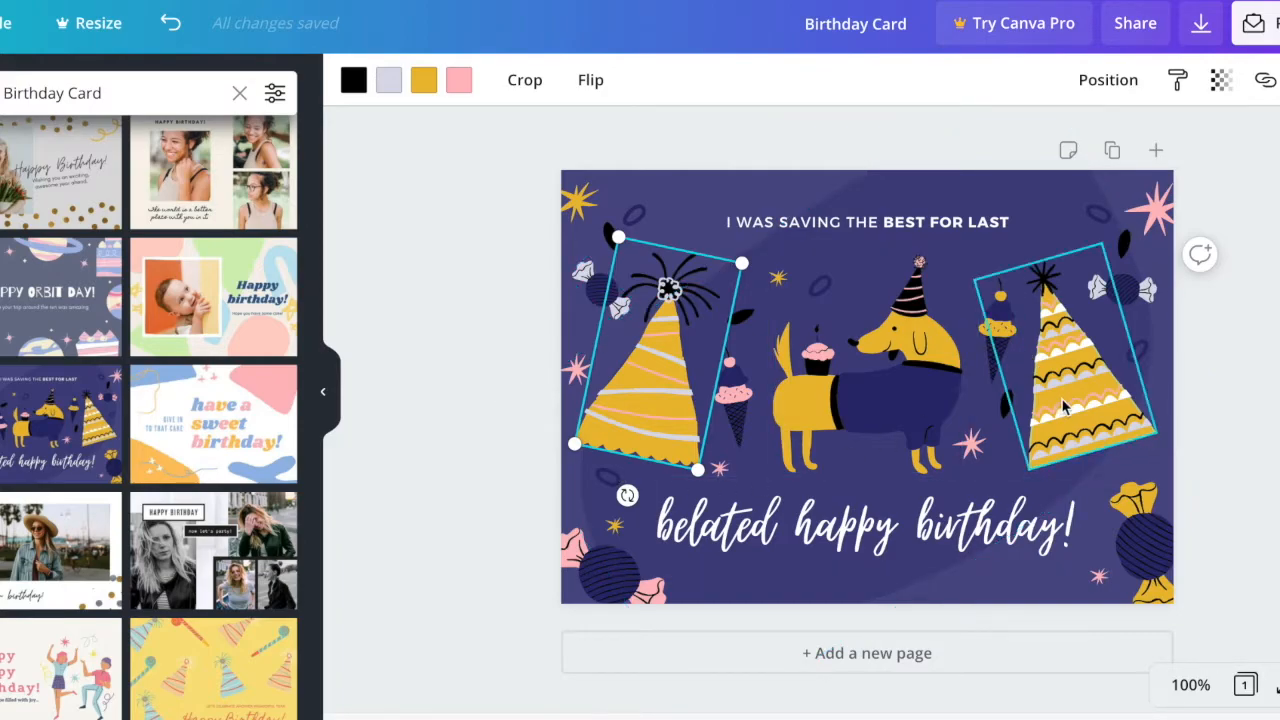
click(1199, 523)
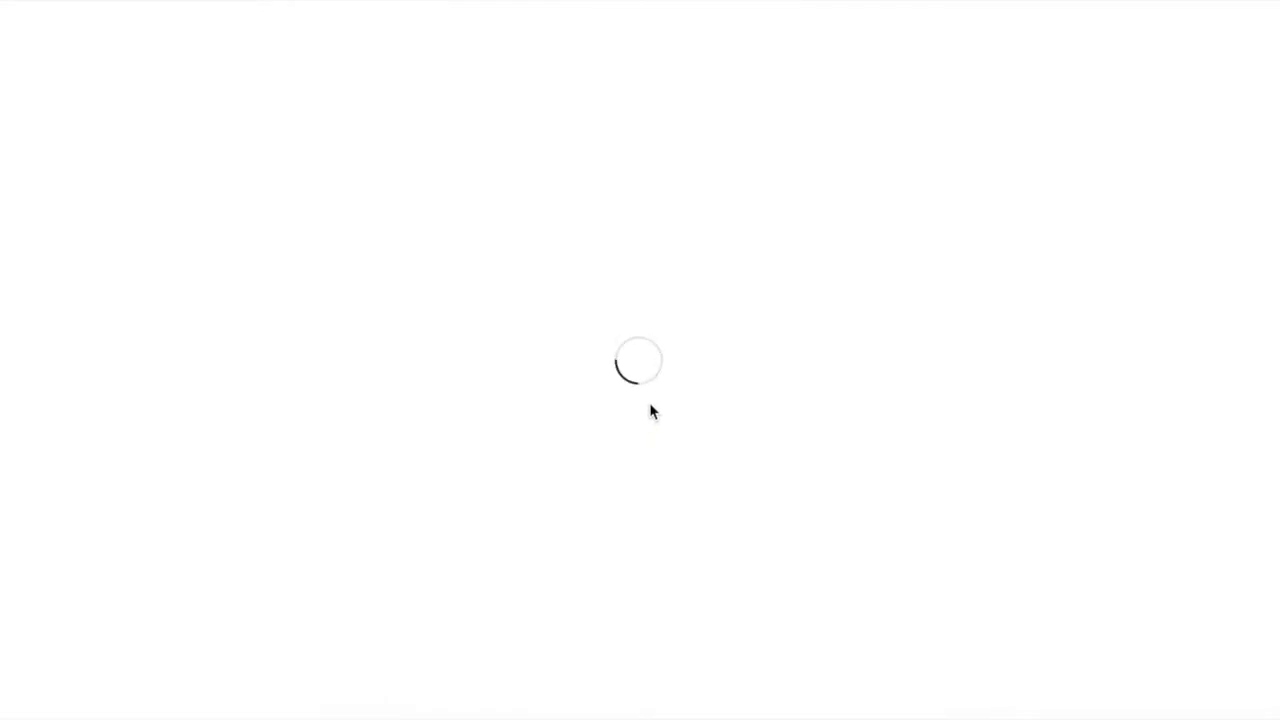
Step: Switch to the Coolors website, browse its trending palettes and start the palette generator
scroll(348, 490, down, 9)
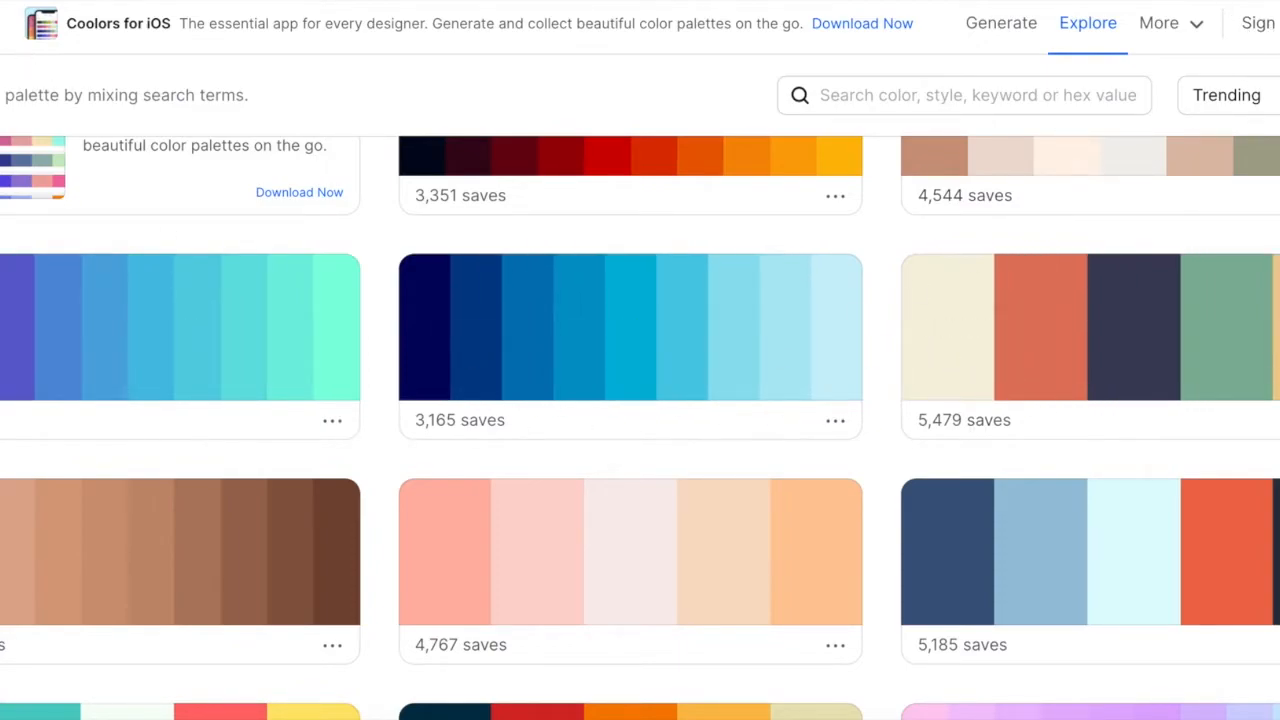
click(2, 24)
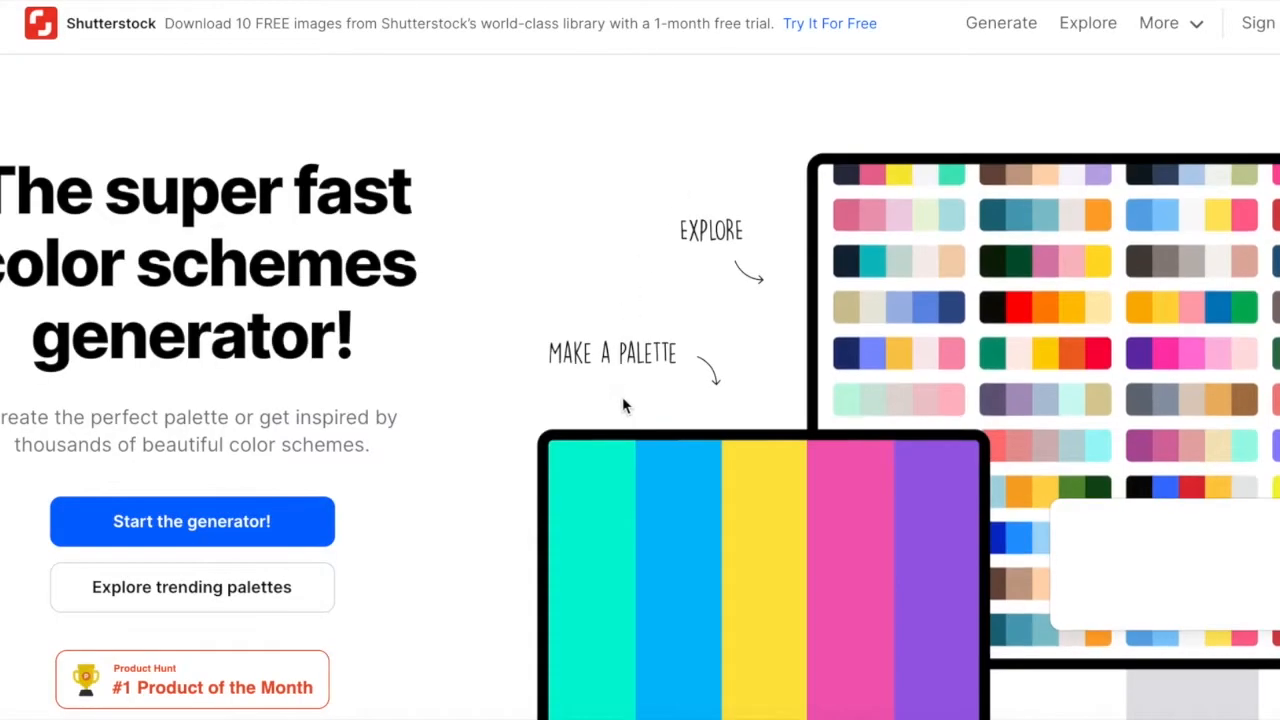
click(257, 521)
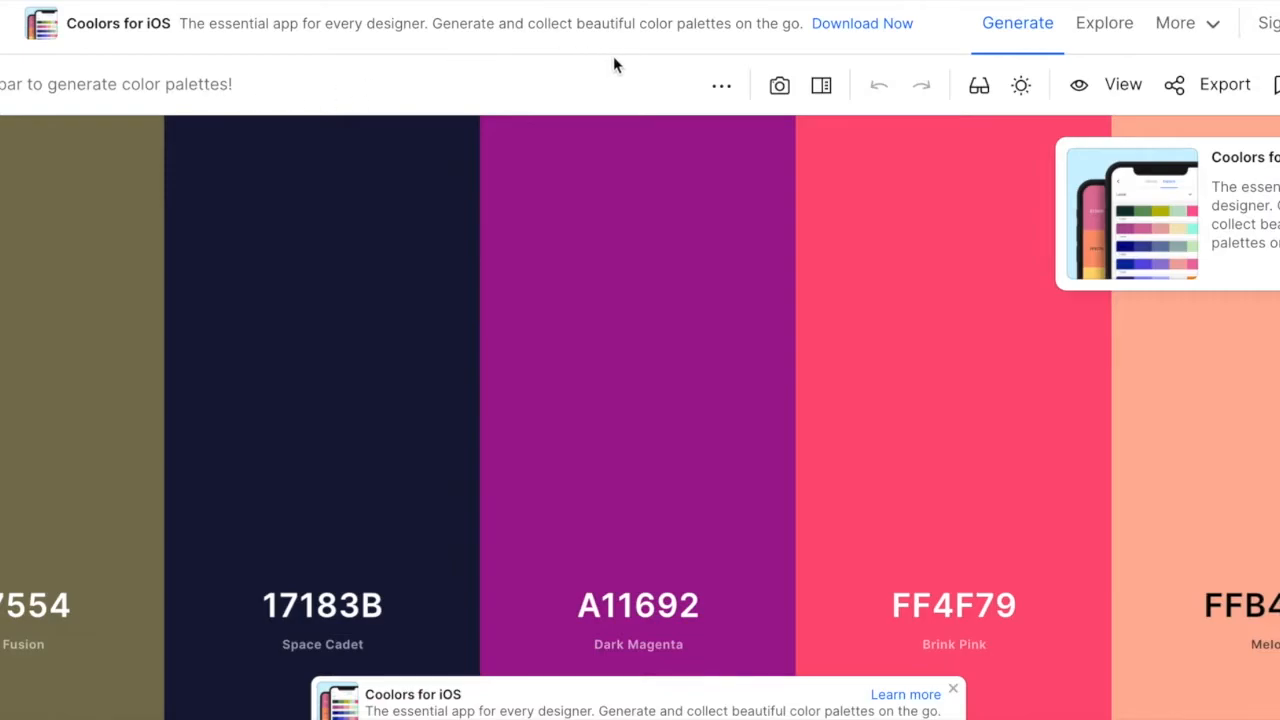
click(780, 87)
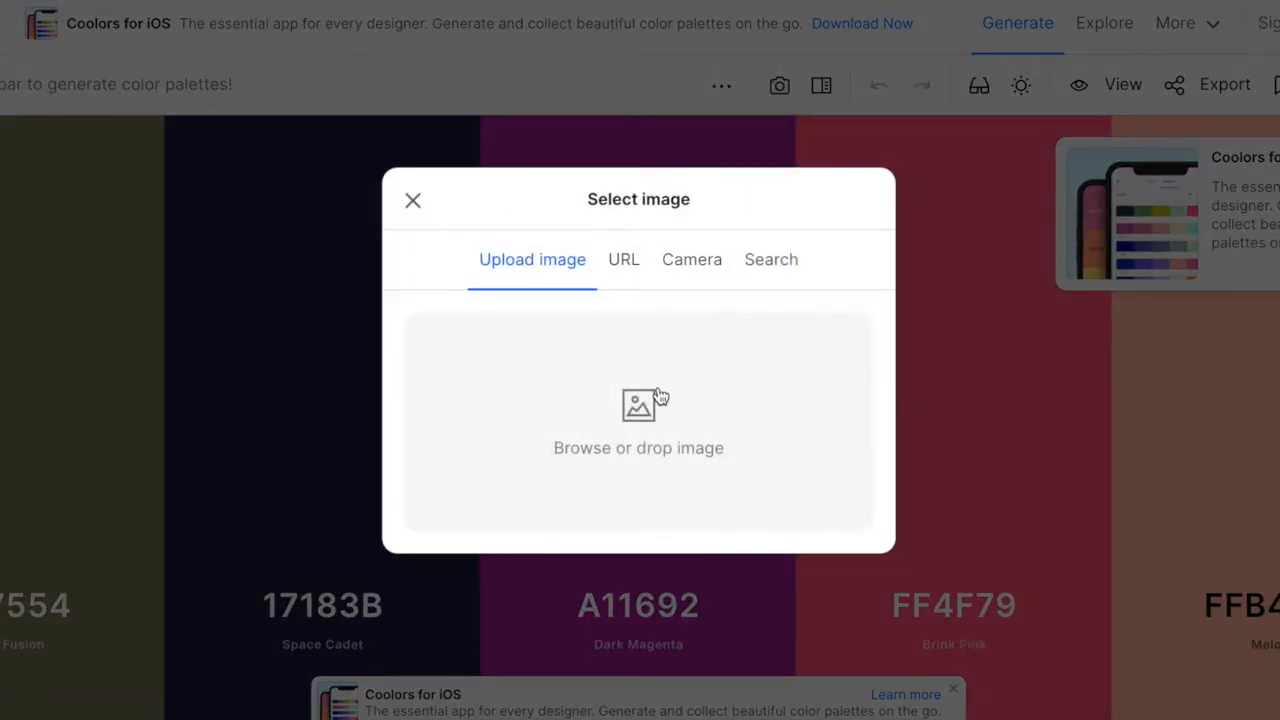
click(660, 398)
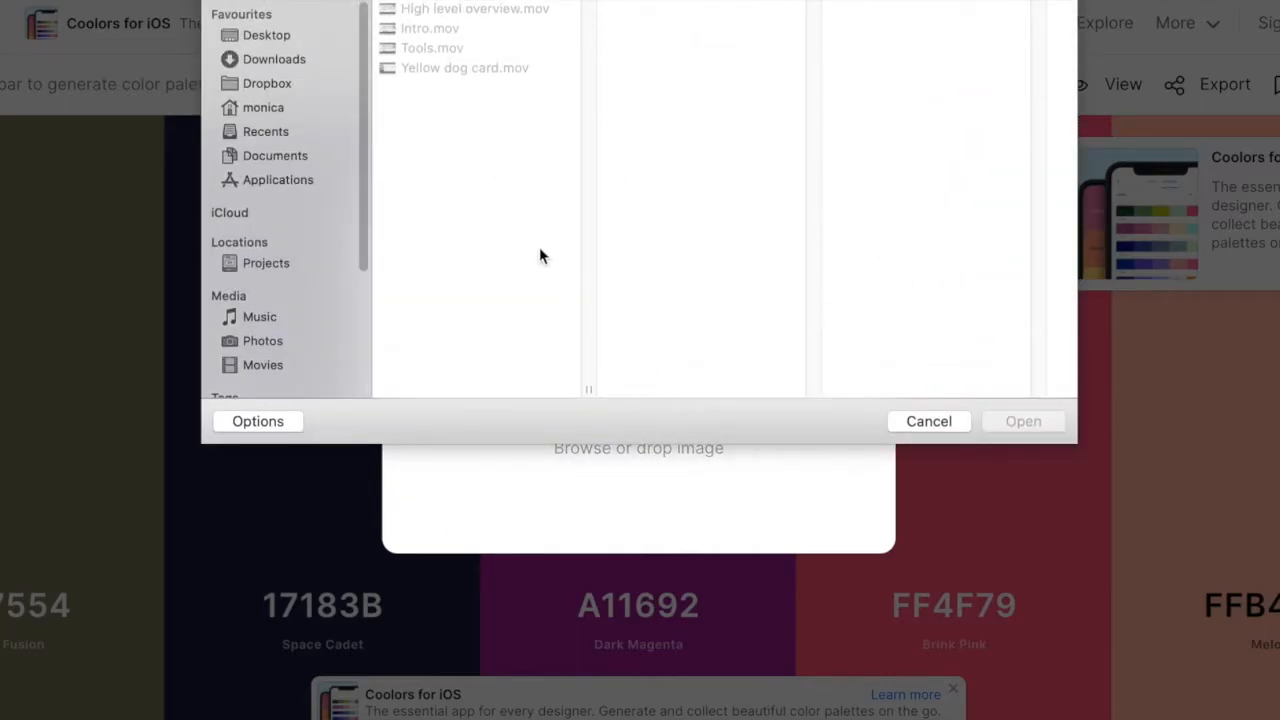
click(287, 62)
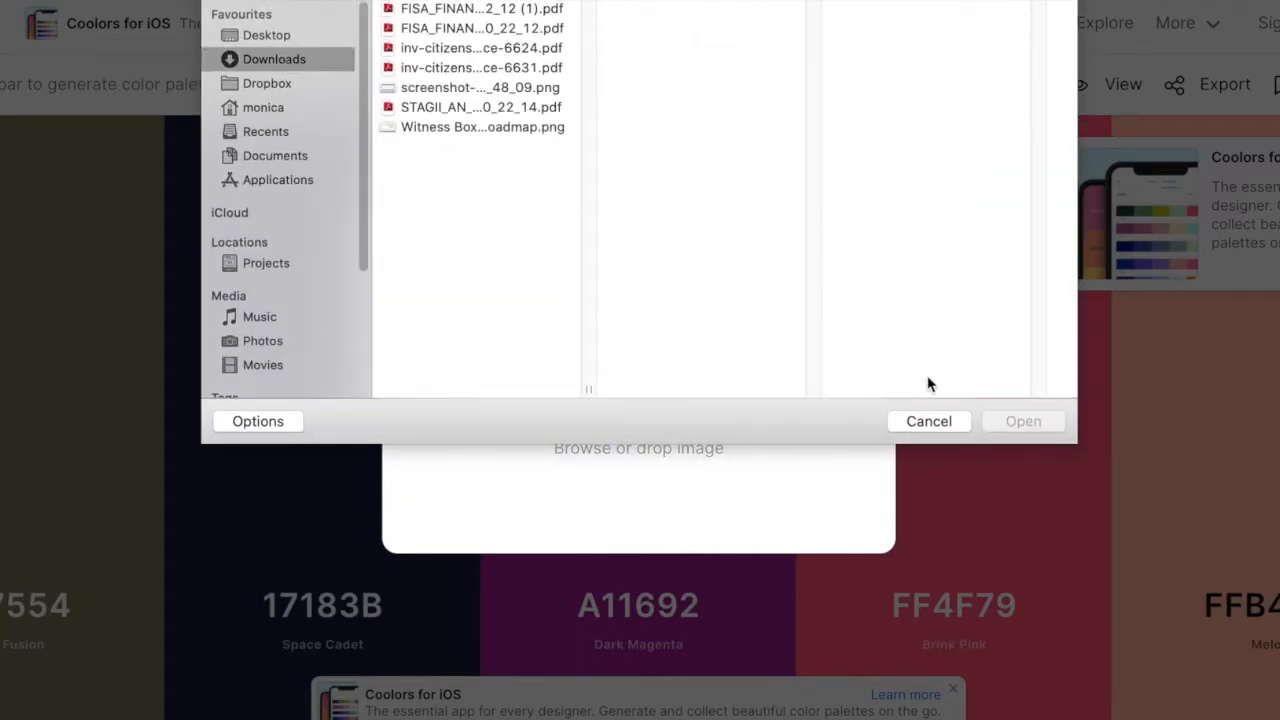
click(928, 421)
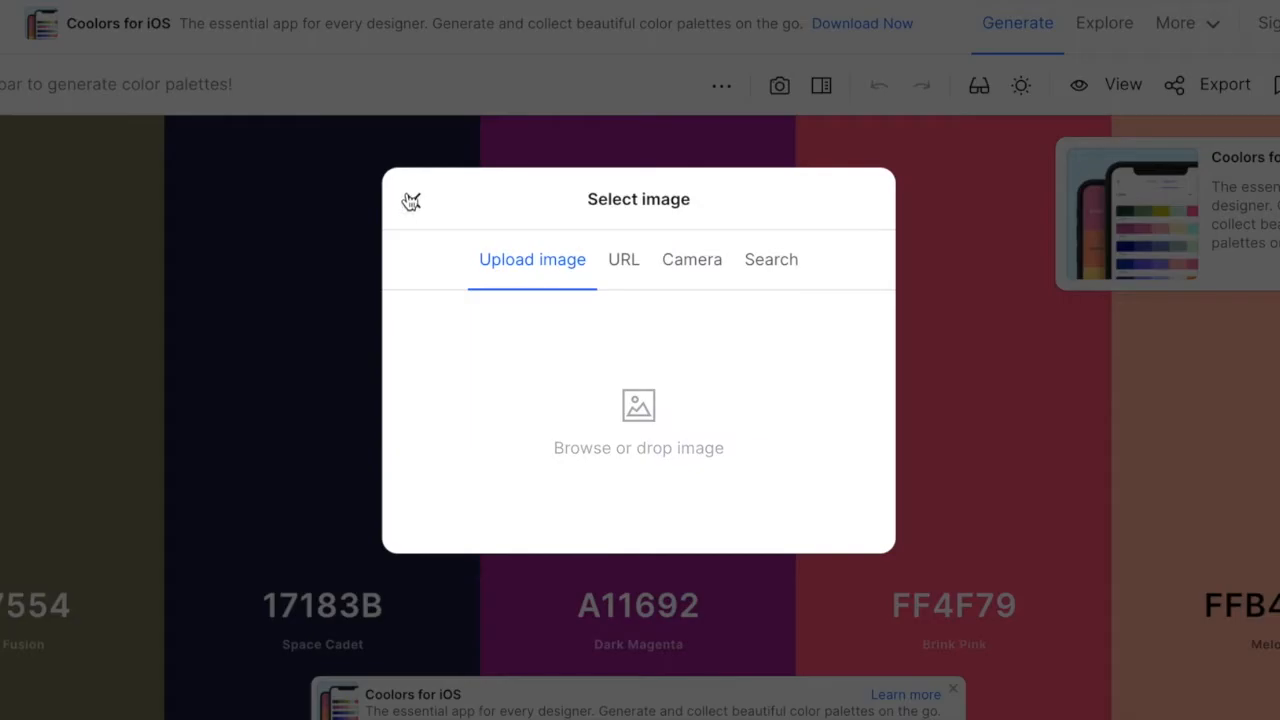
click(413, 204)
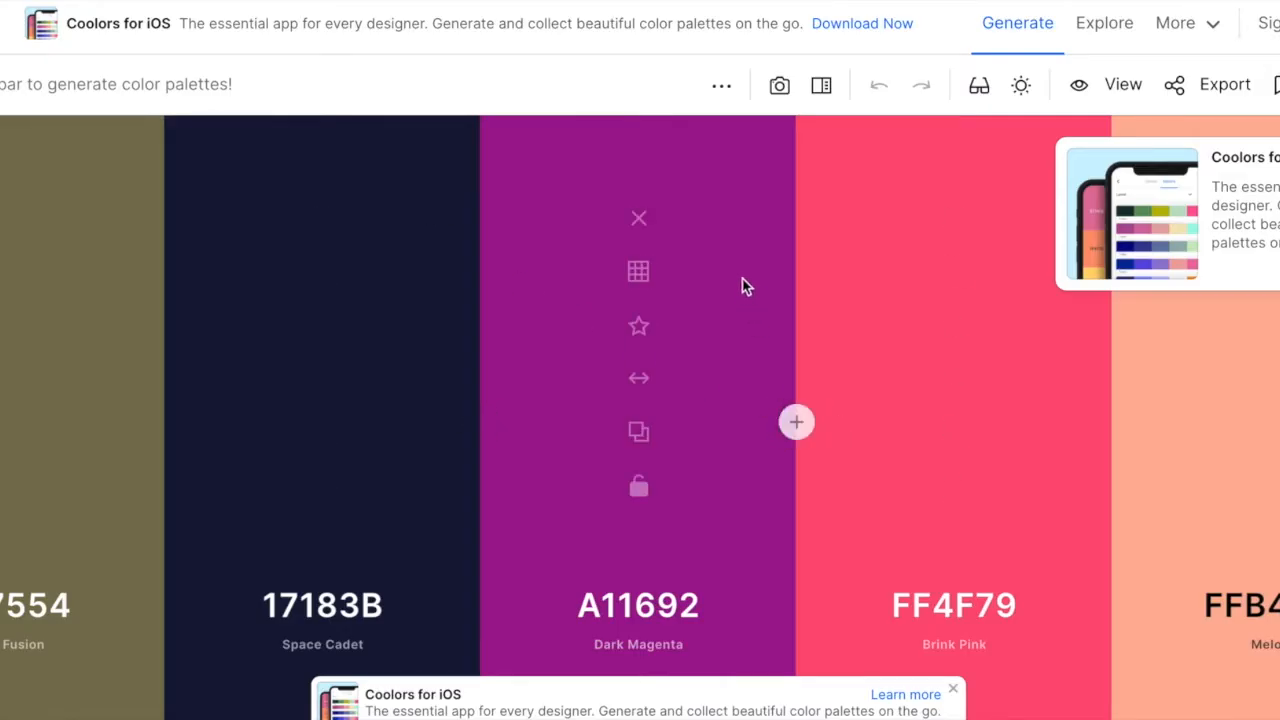
Step: Replace the palette's Brink Pink colour with its lighter shade FFC2D0
mouse_move(663, 523)
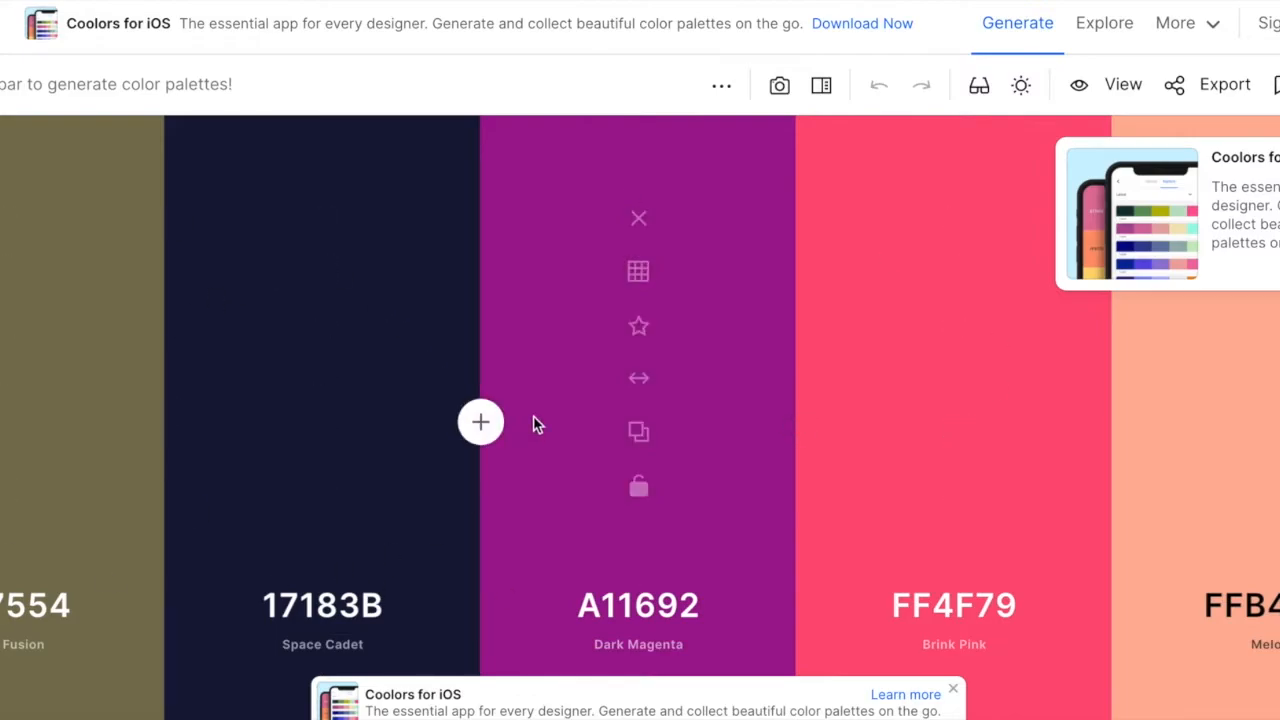
mouse_move(617, 397)
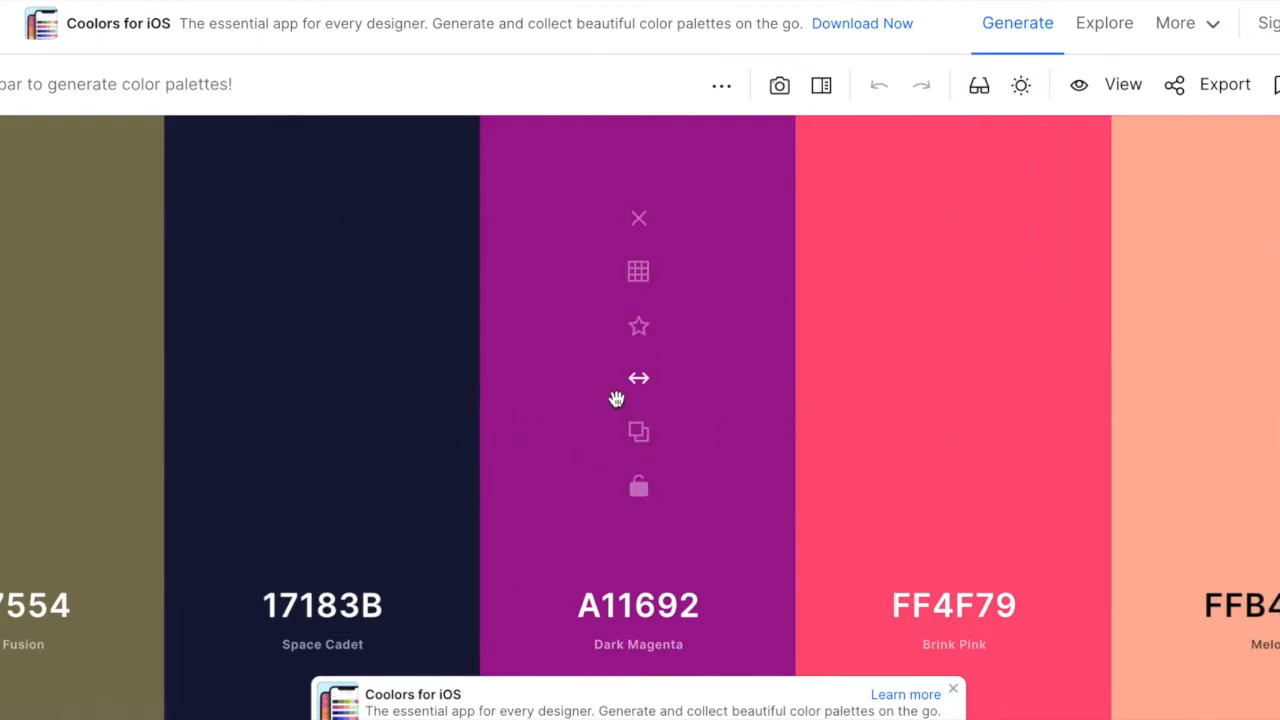
drag(643, 373, 645, 352)
mouse_move(1053, 281)
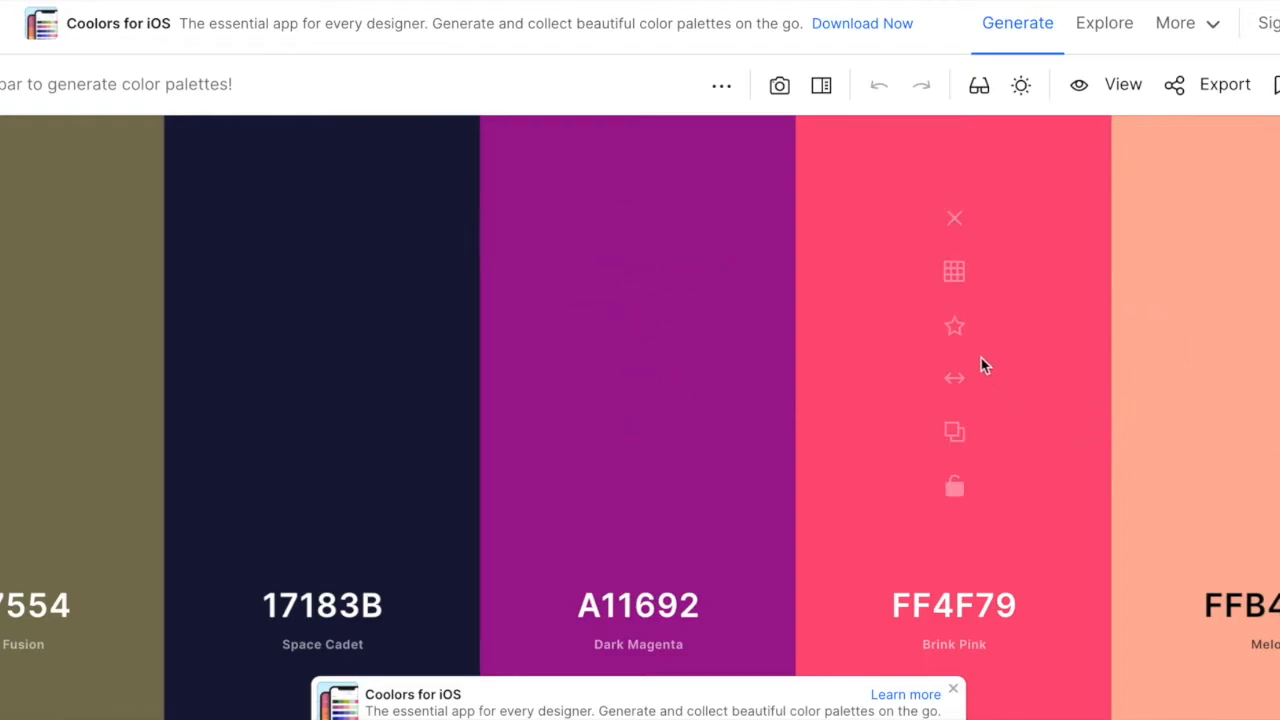
click(957, 273)
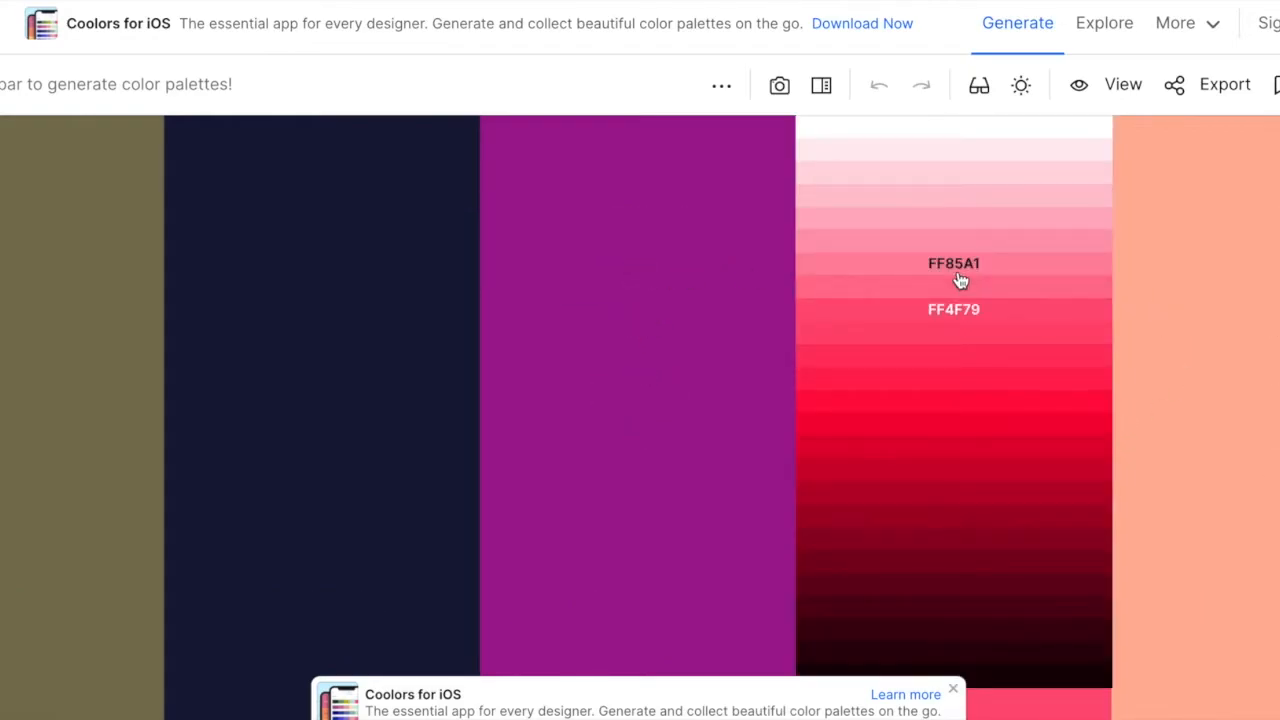
click(862, 206)
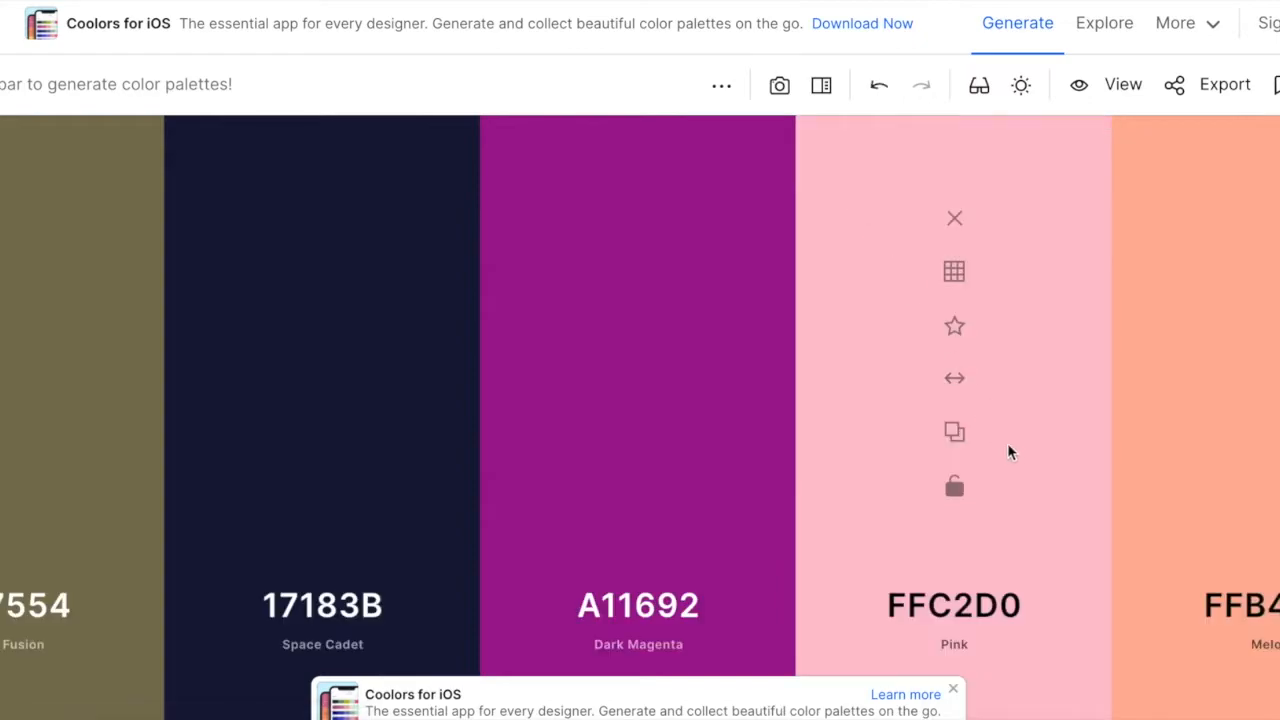
Step: Replace the palette's Dark Magenta colour with its lighter shade F5B7EF and view the palette's colour codes
mouse_move(614, 323)
click(645, 268)
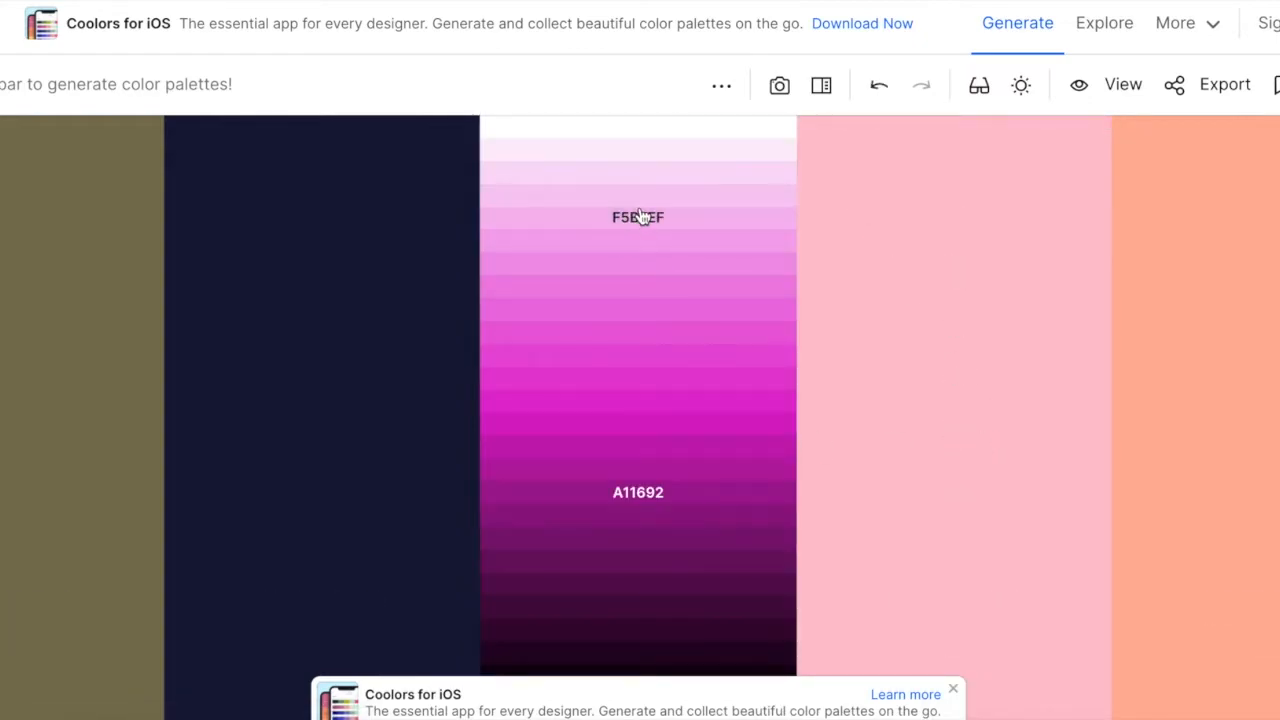
click(638, 217)
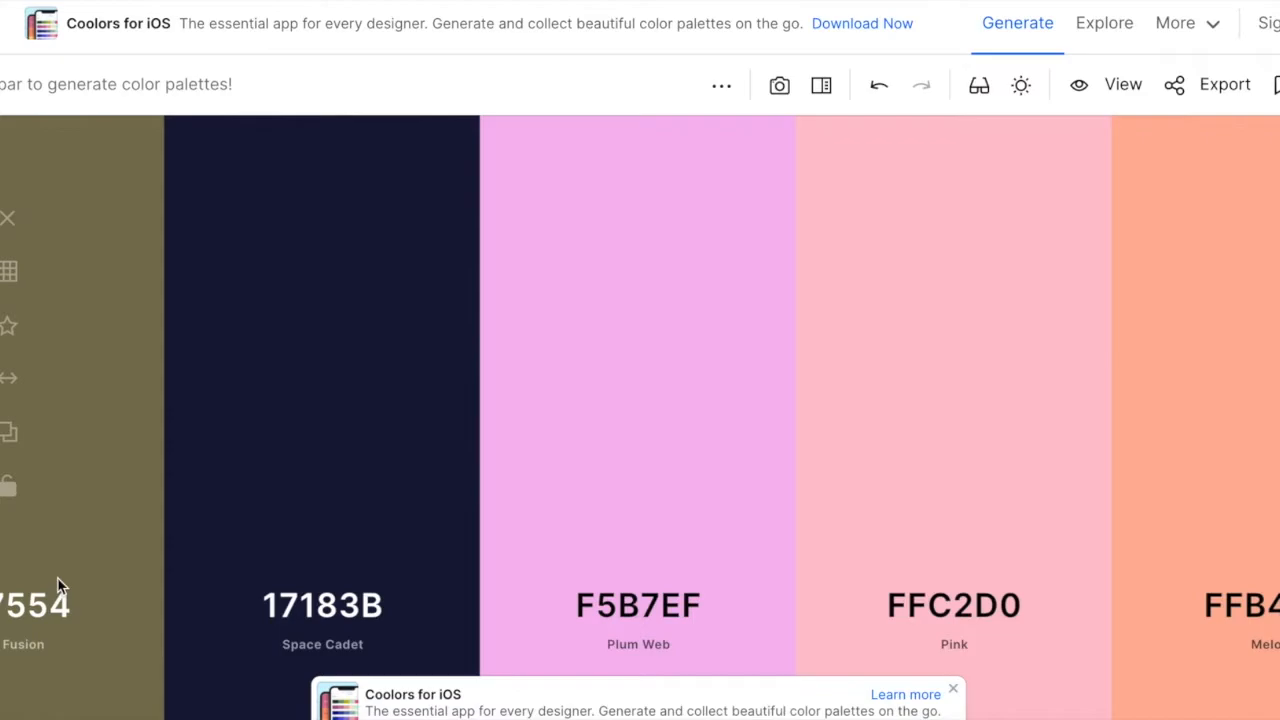
click(1080, 88)
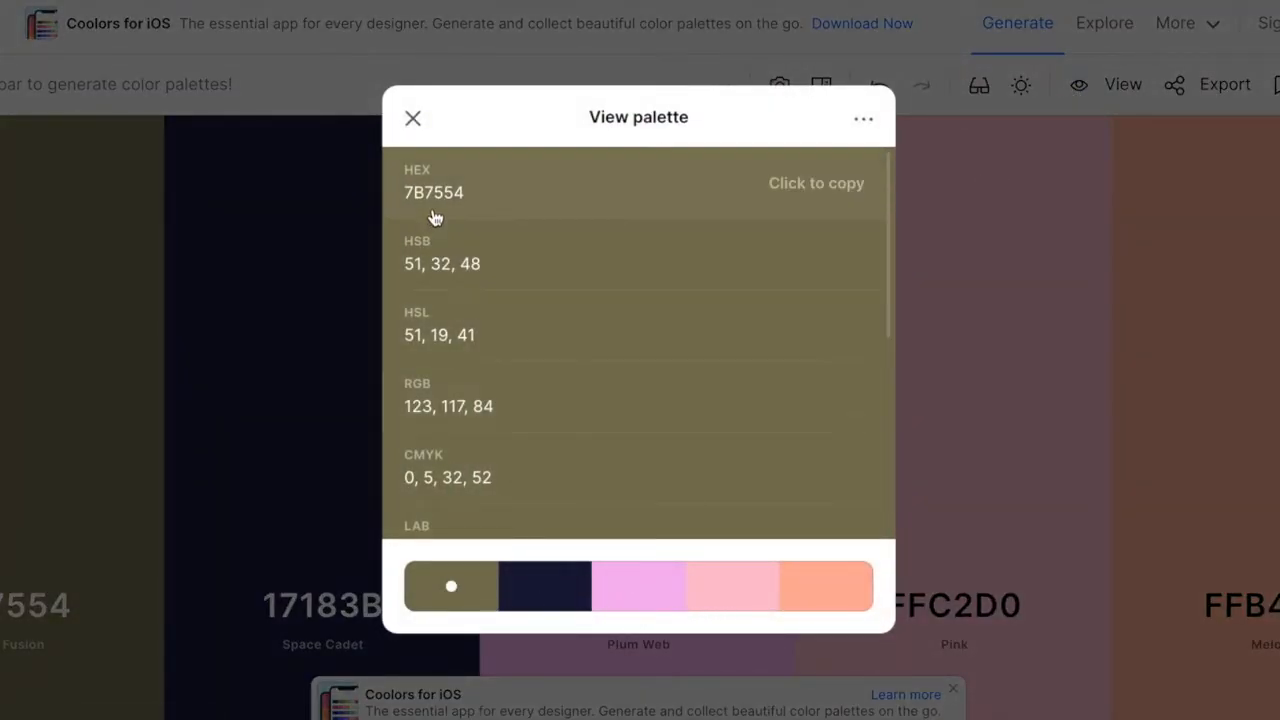
click(418, 128)
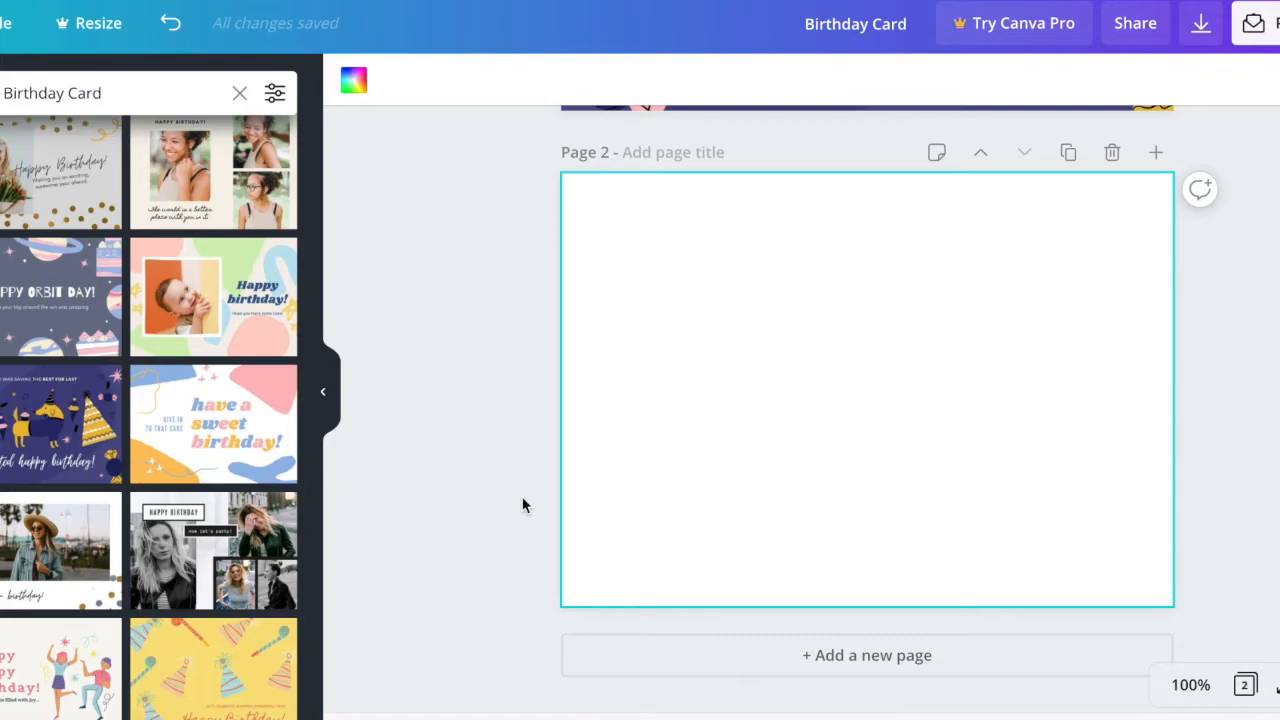
Step: Apply the "Ha-pea Birthday!" template with the green pea character and polka-dot background to page 2
scroll(104, 440, down, 4)
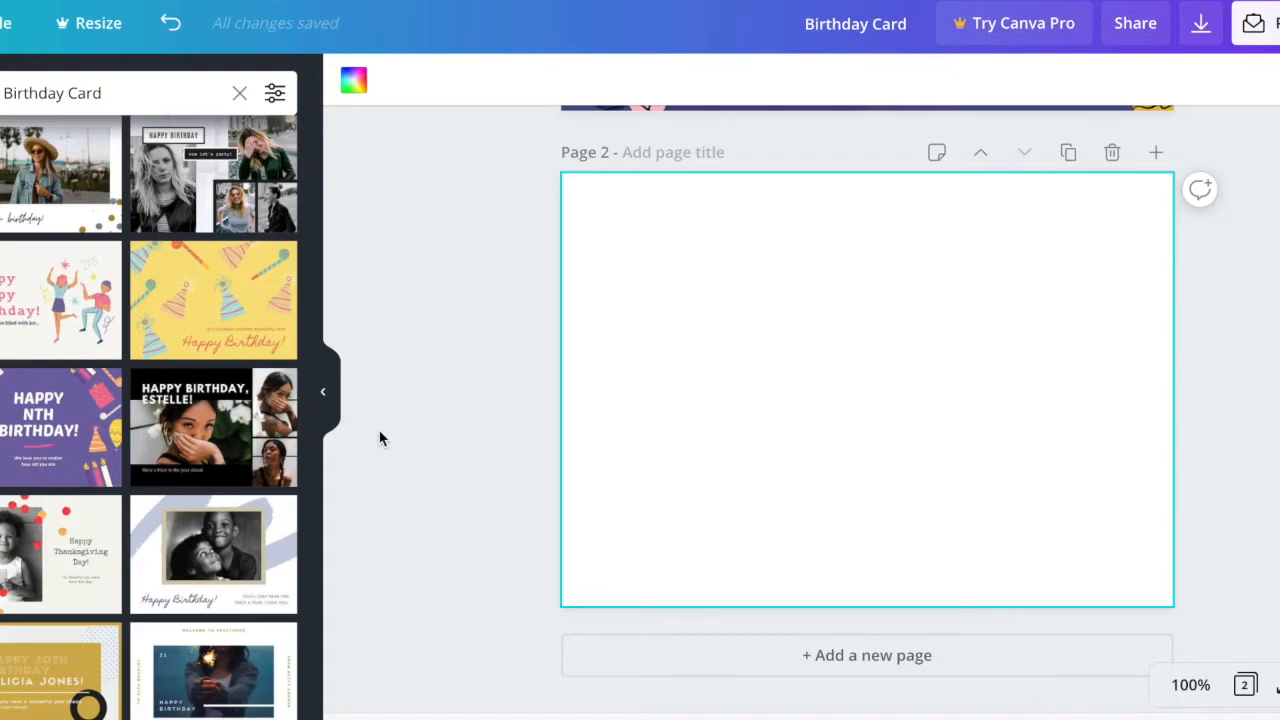
scroll(110, 519, down, 4)
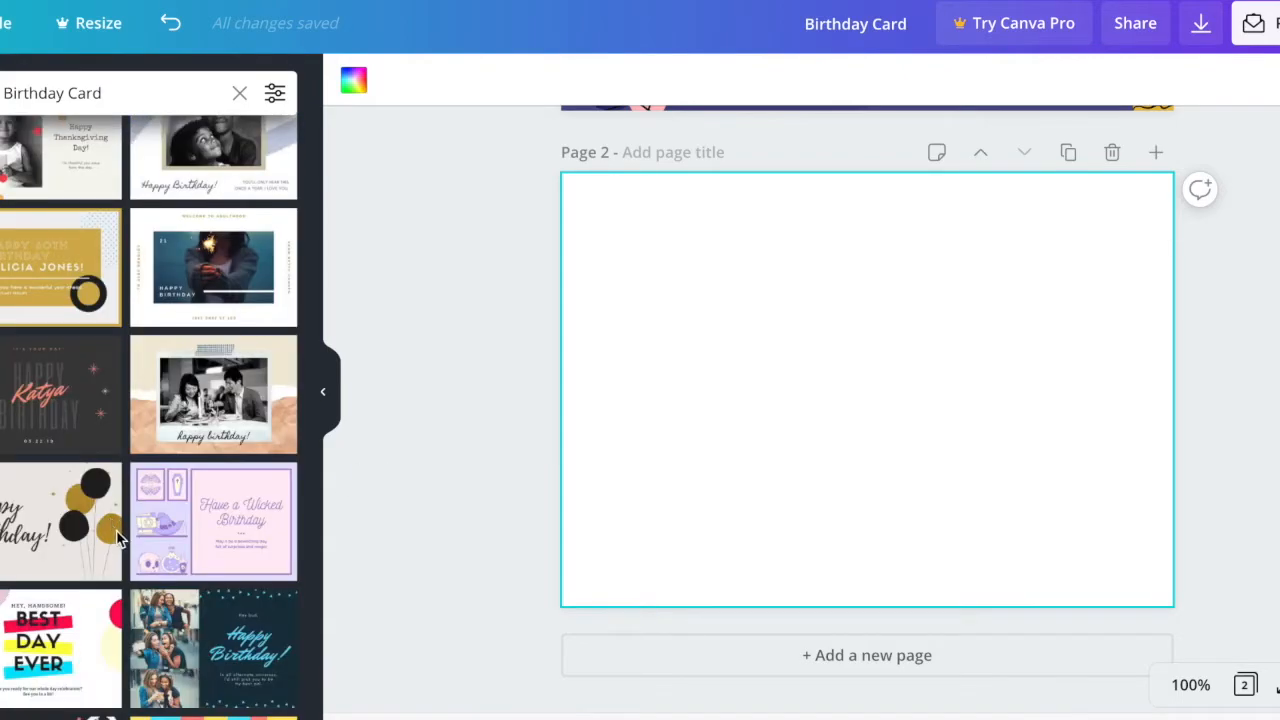
scroll(64, 560, down, 3)
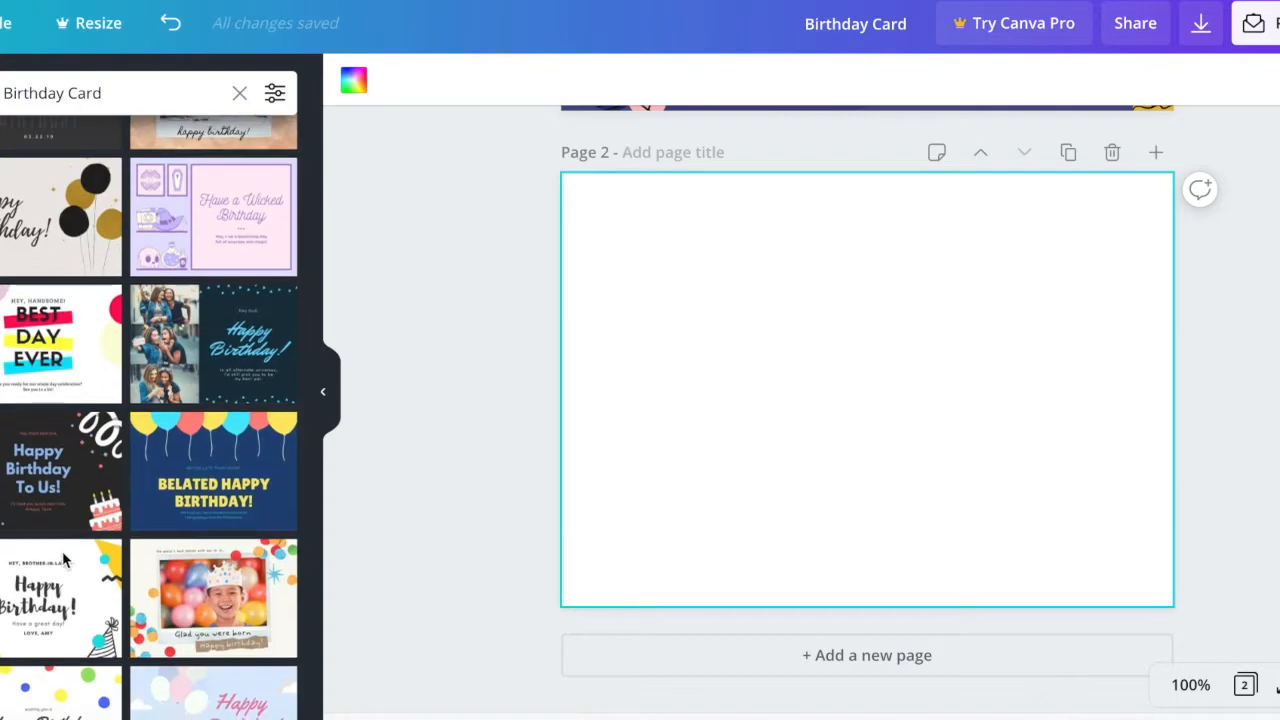
scroll(62, 560, down, 2)
scroll(62, 558, down, 3)
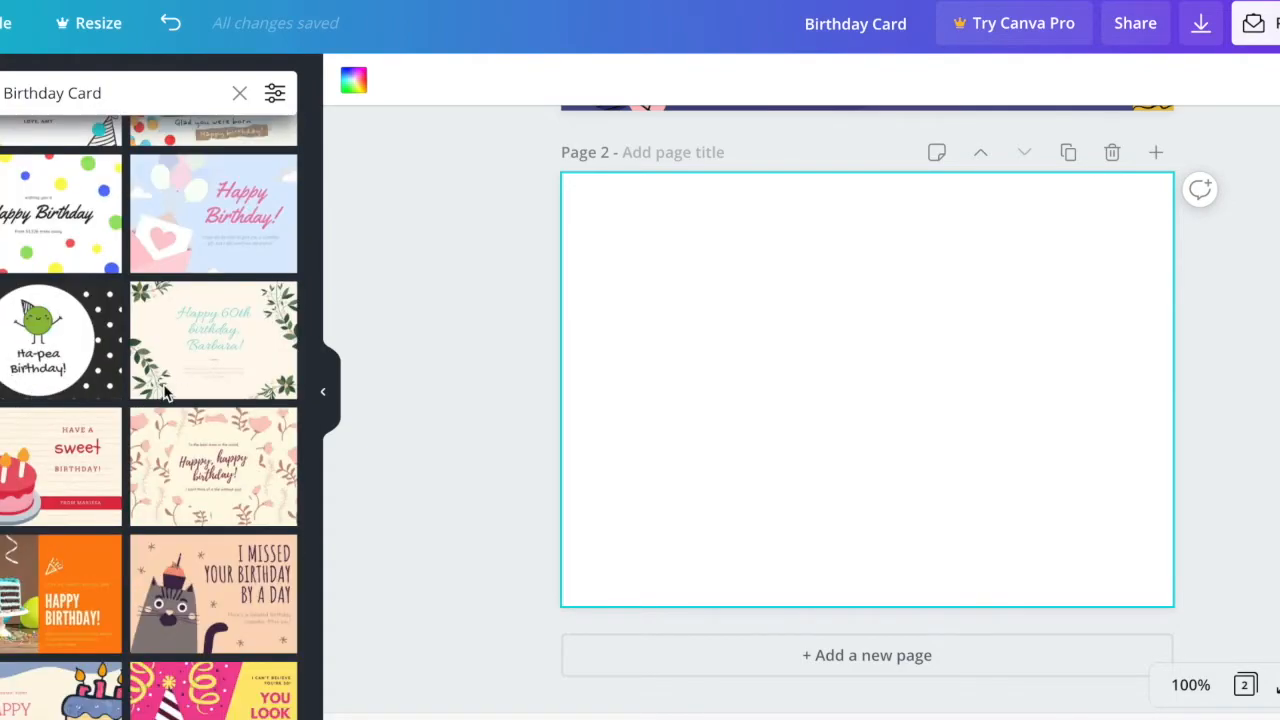
click(44, 345)
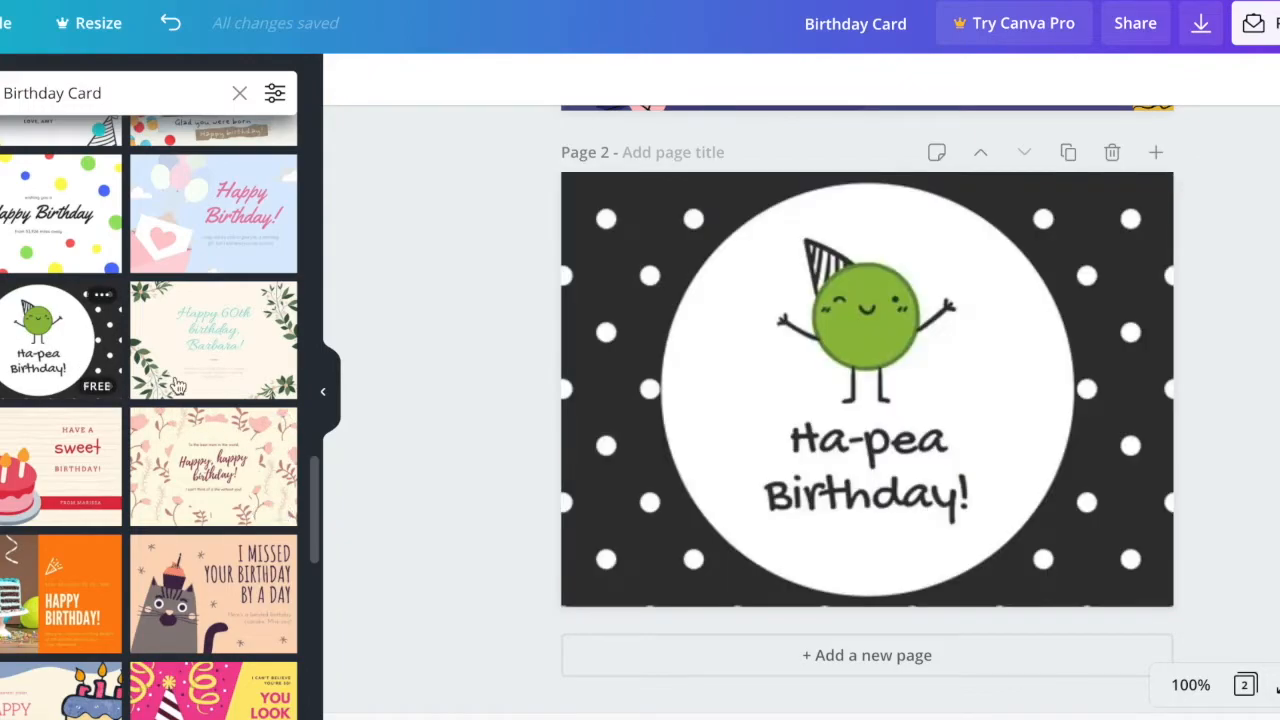
Step: Edit page 2's greeting to read "Ha-pea Birthday nana!"
click(905, 476)
click(956, 488)
text(nan)
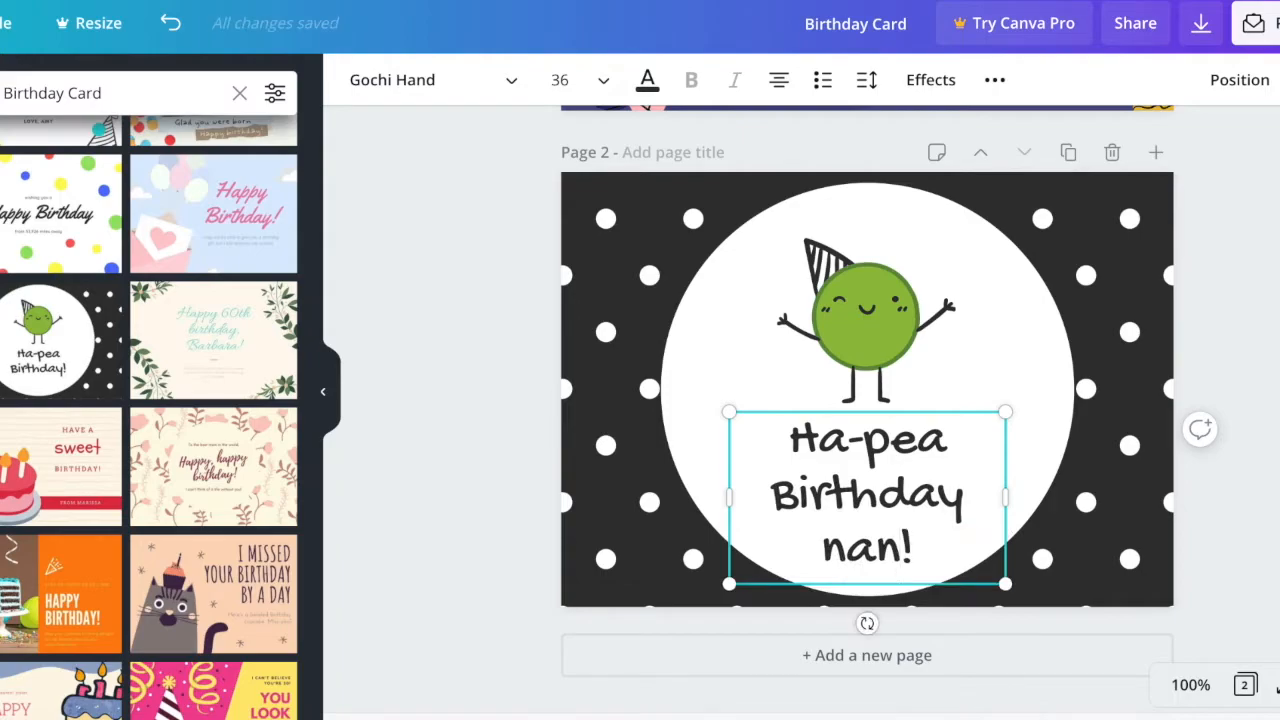
text(a)
click(626, 360)
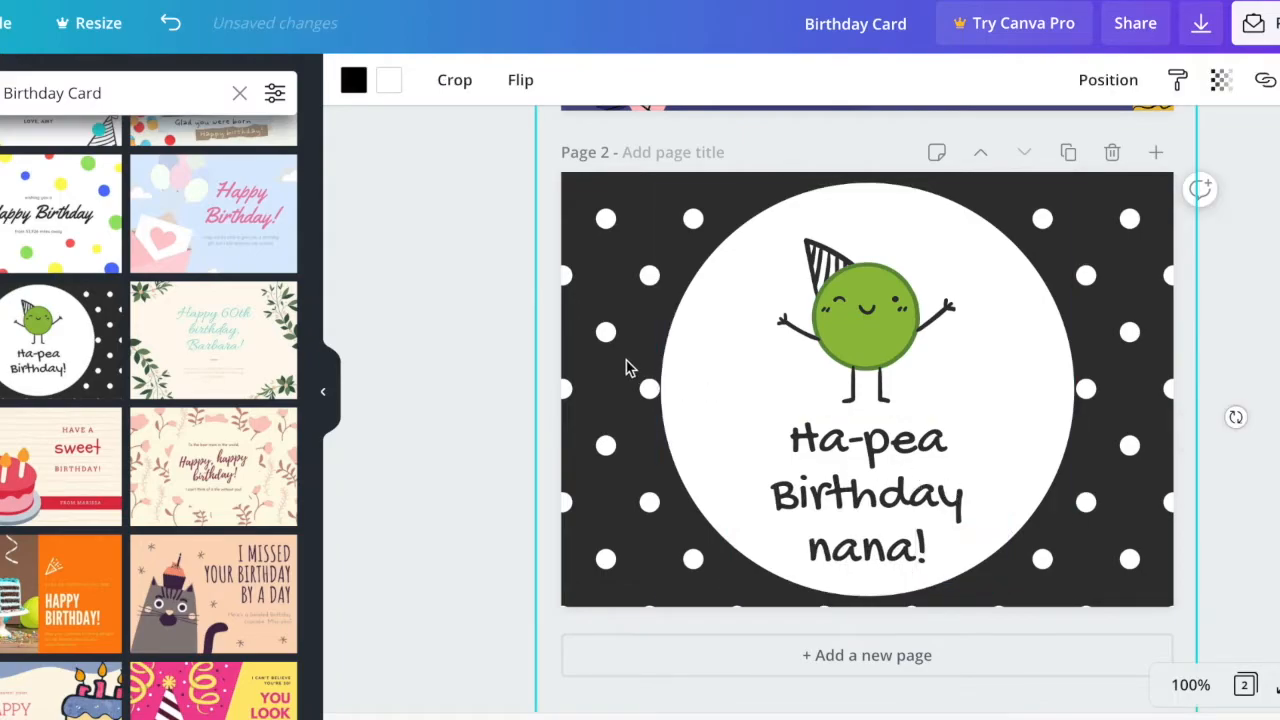
click(518, 426)
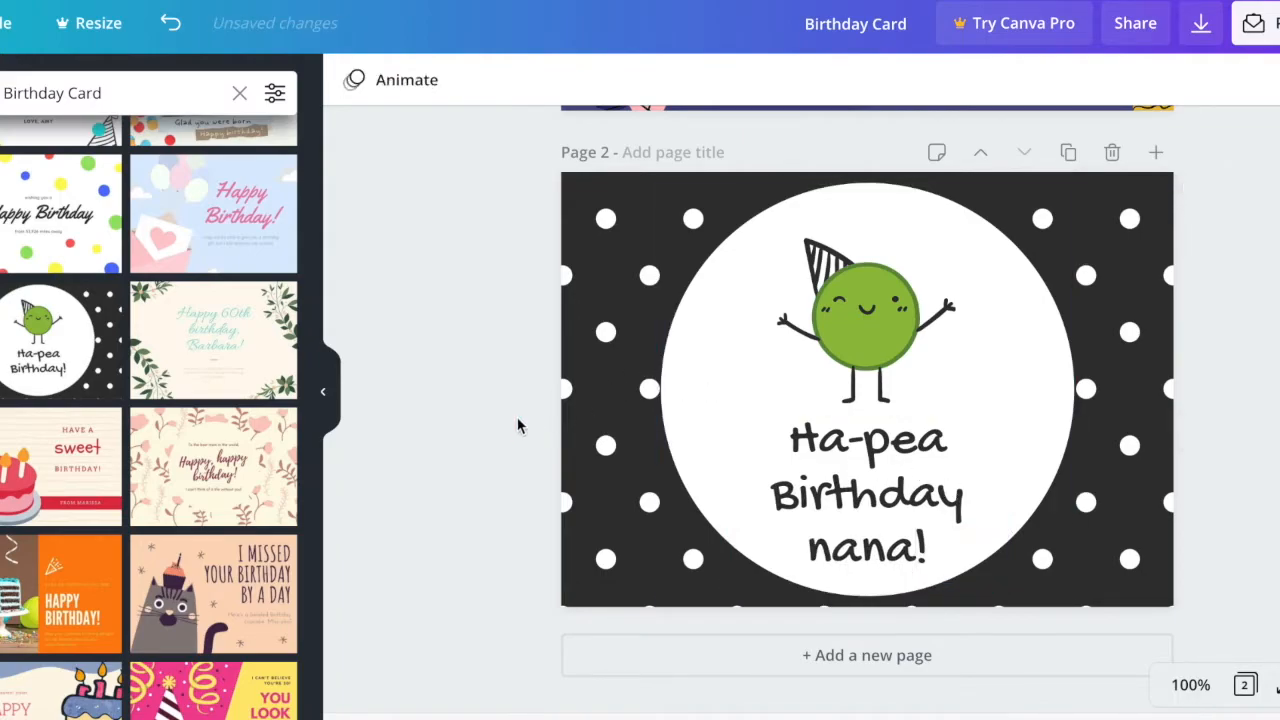
Step: Add a third page and apply the "I missed your birthday by a day" cat template to it
click(722, 670)
scroll(240, 420, down, 3)
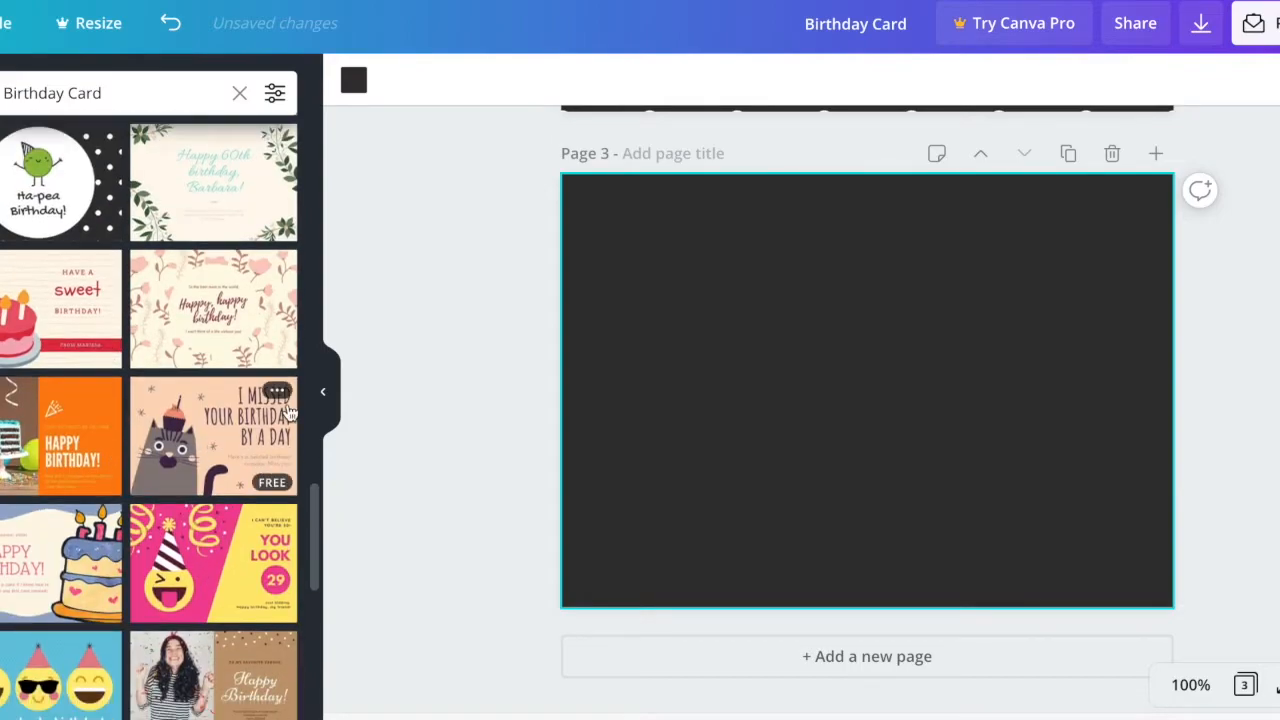
click(240, 425)
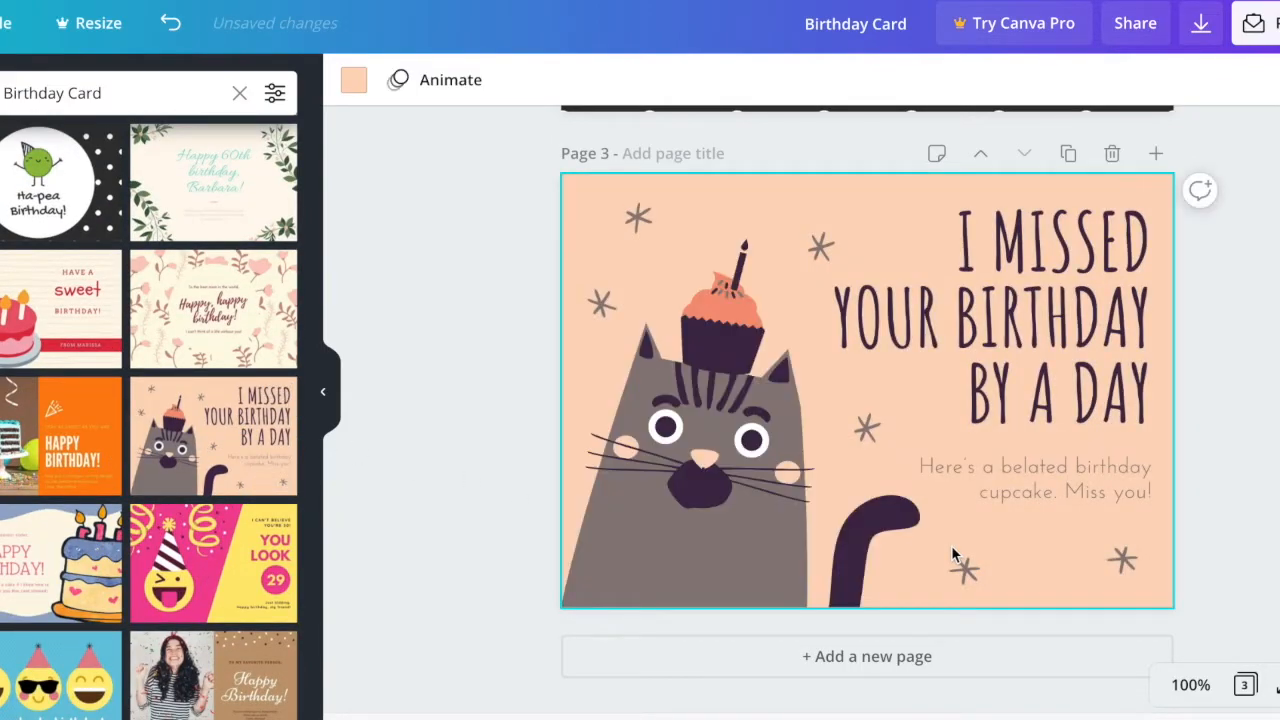
Step: Add a fourth page and apply the "Happy birthday! Not a daisy goes by that I don't think of you" template
click(818, 668)
scroll(108, 500, down, 5)
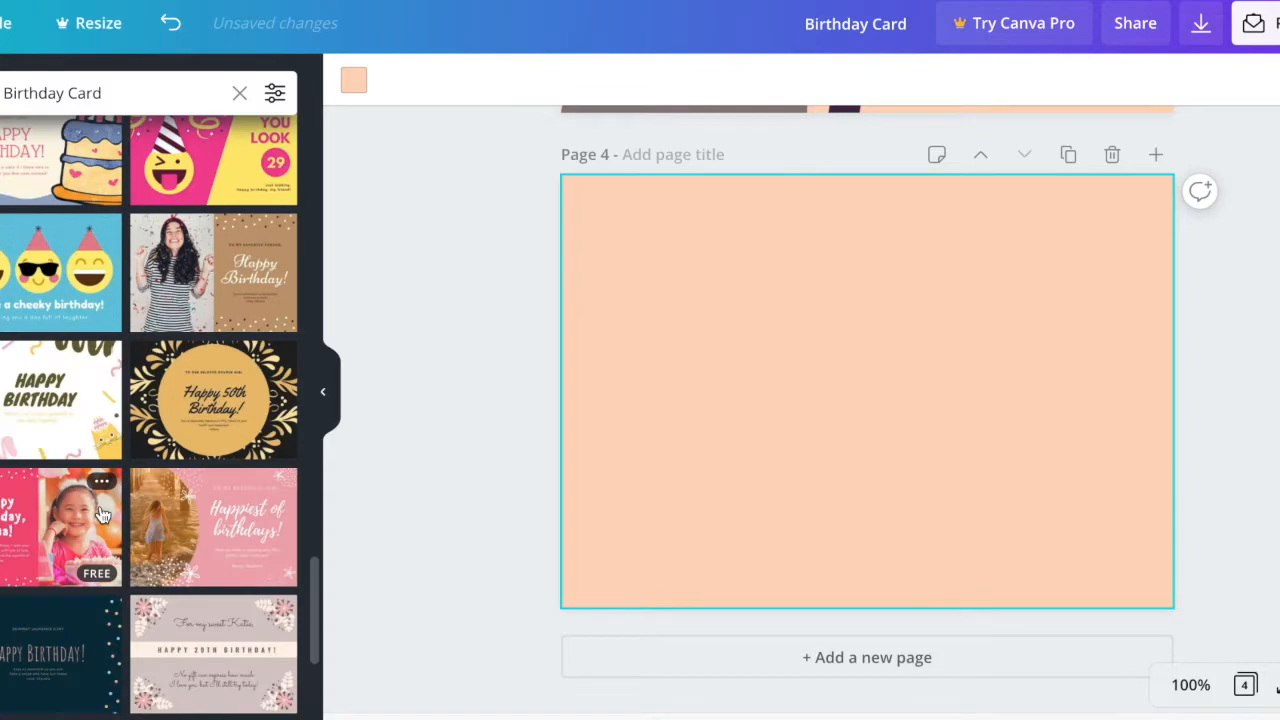
scroll(180, 450, down, 2)
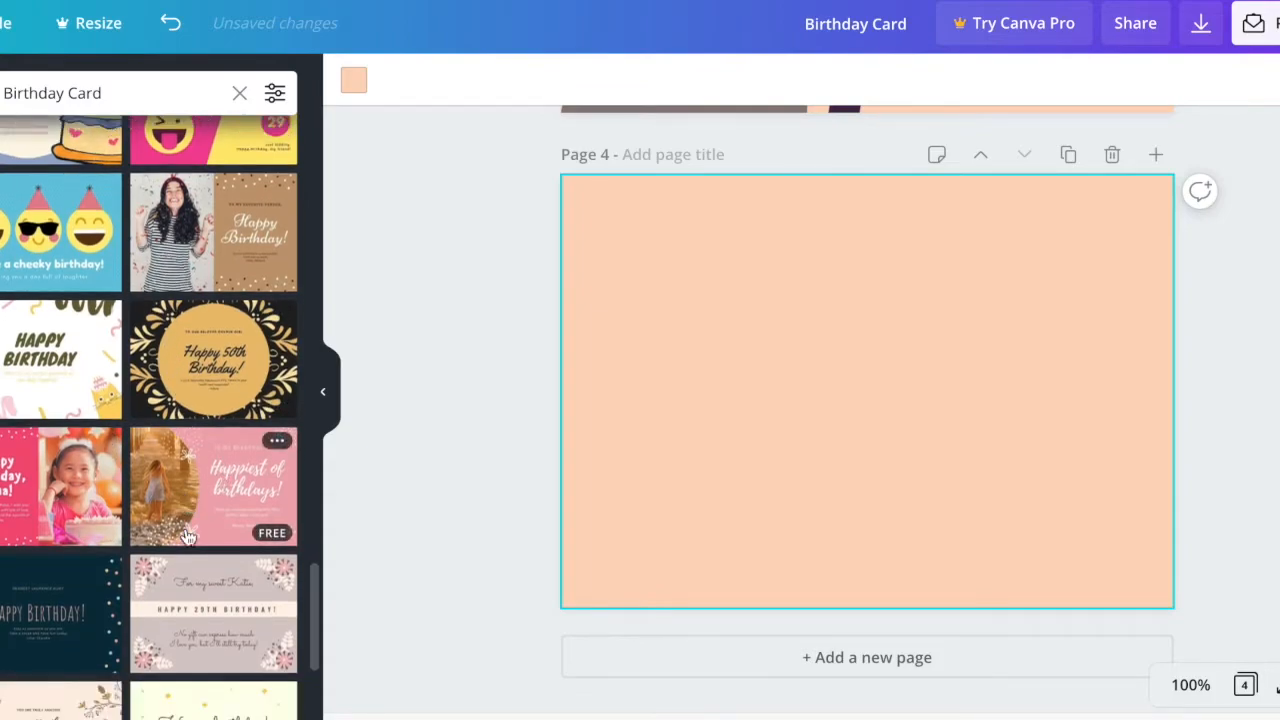
scroll(100, 500, down, 1)
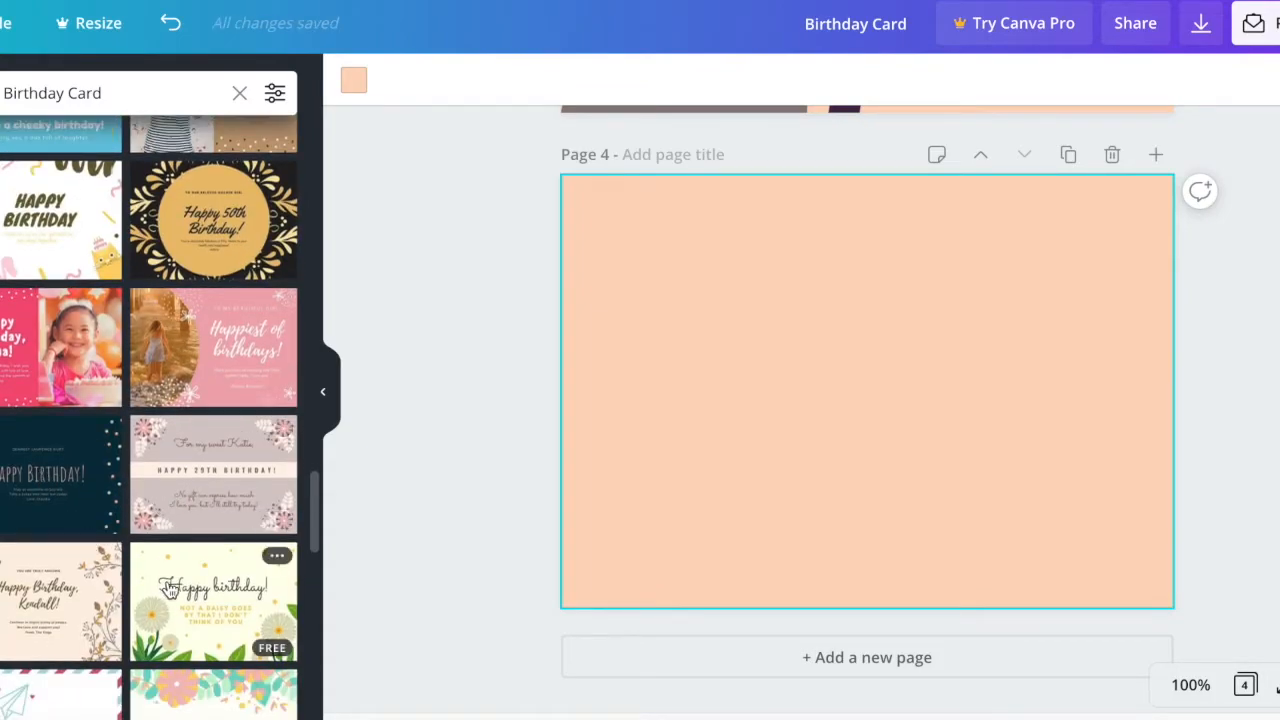
click(213, 600)
Step: Delete the watermarked daisy cluster from the left side of the page 4 card
click(1082, 482)
click(700, 528)
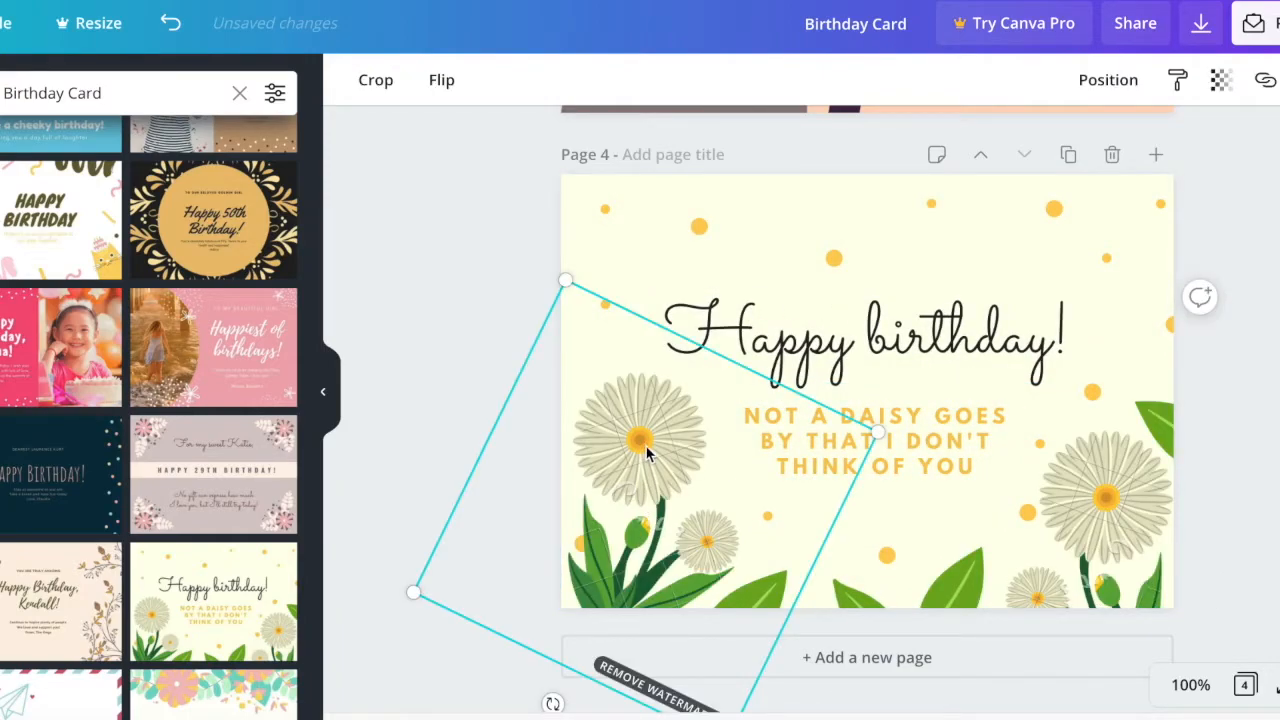
scroll(506, 463, down, 1)
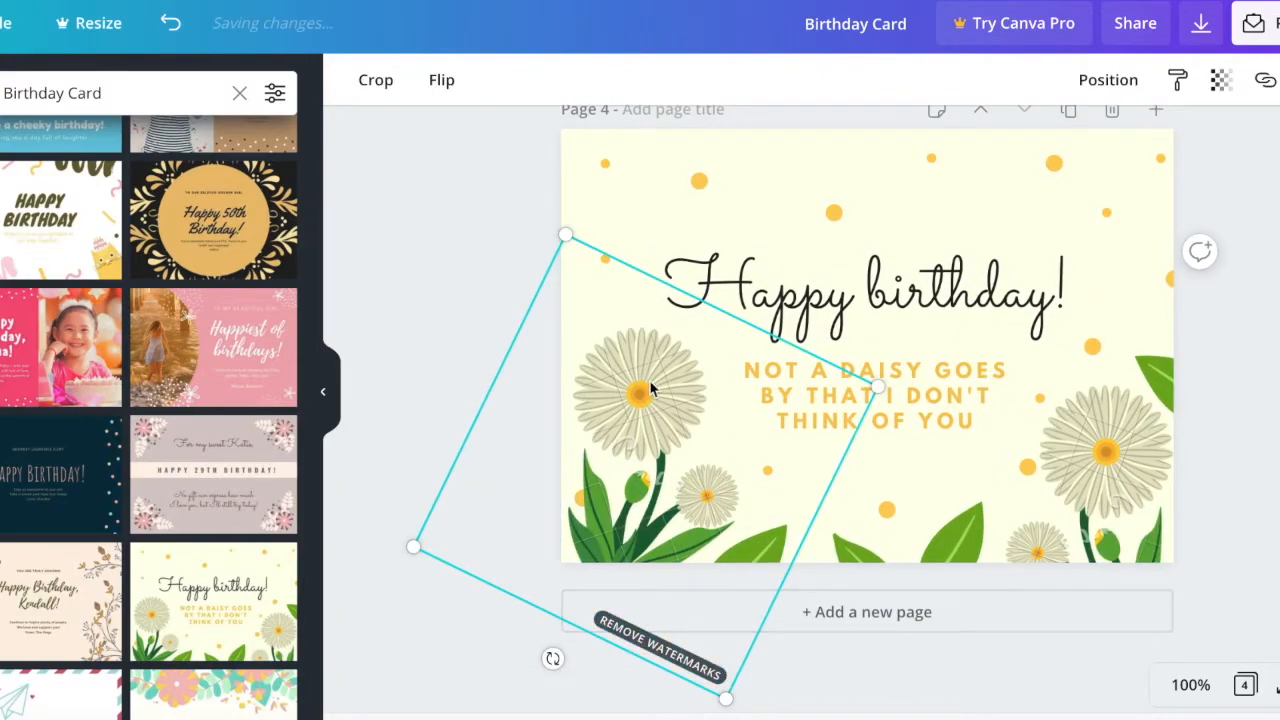
drag(655, 390, 648, 422)
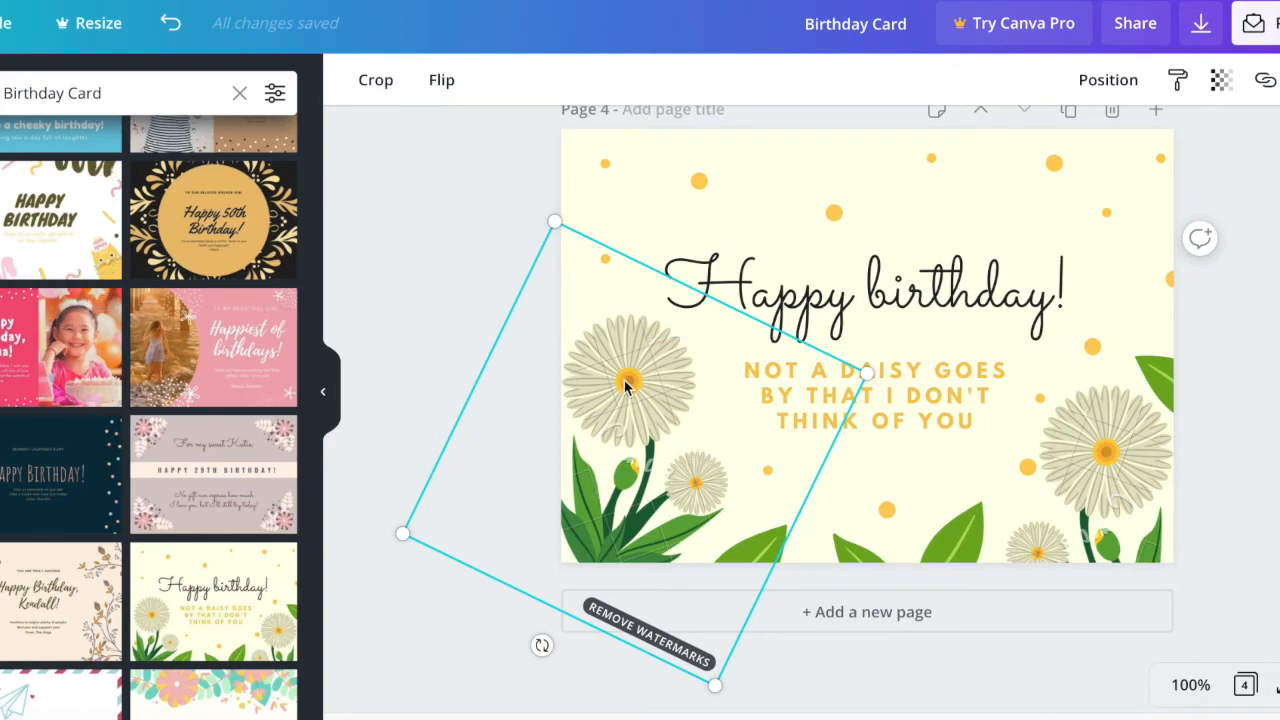
key(Delete)
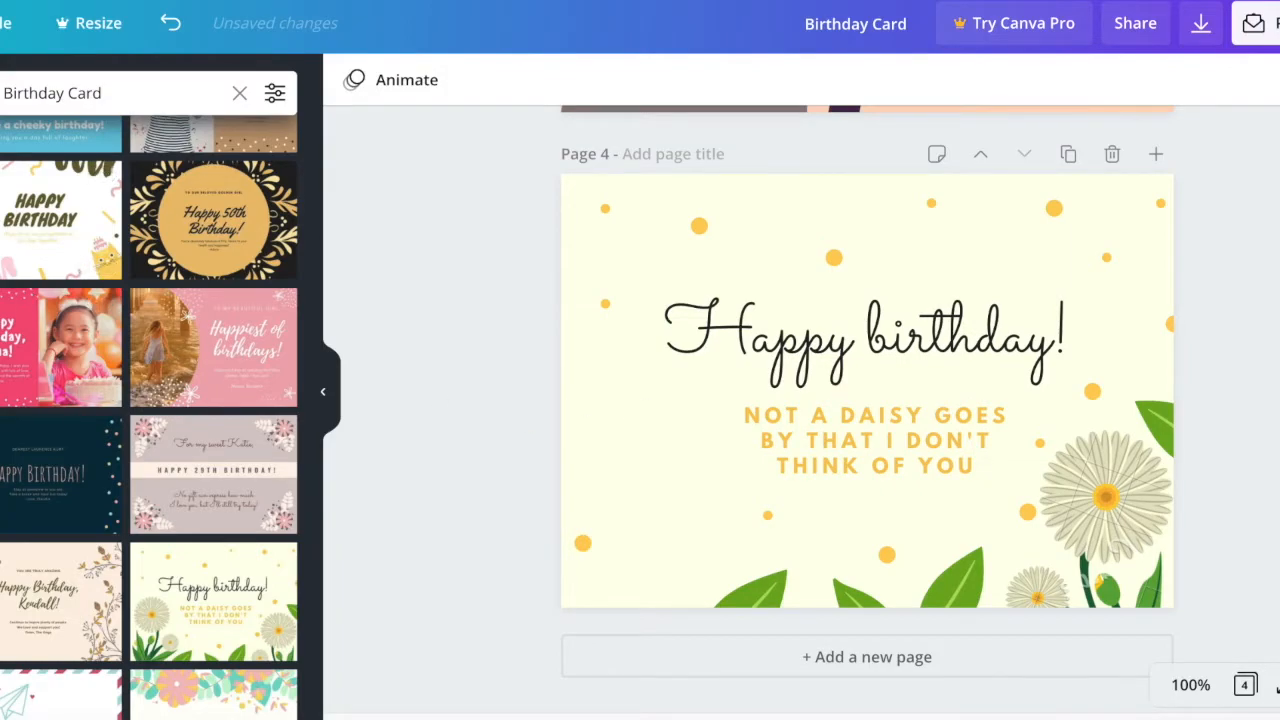
Step: Search the graphic elements for "flower"
click(2, 287)
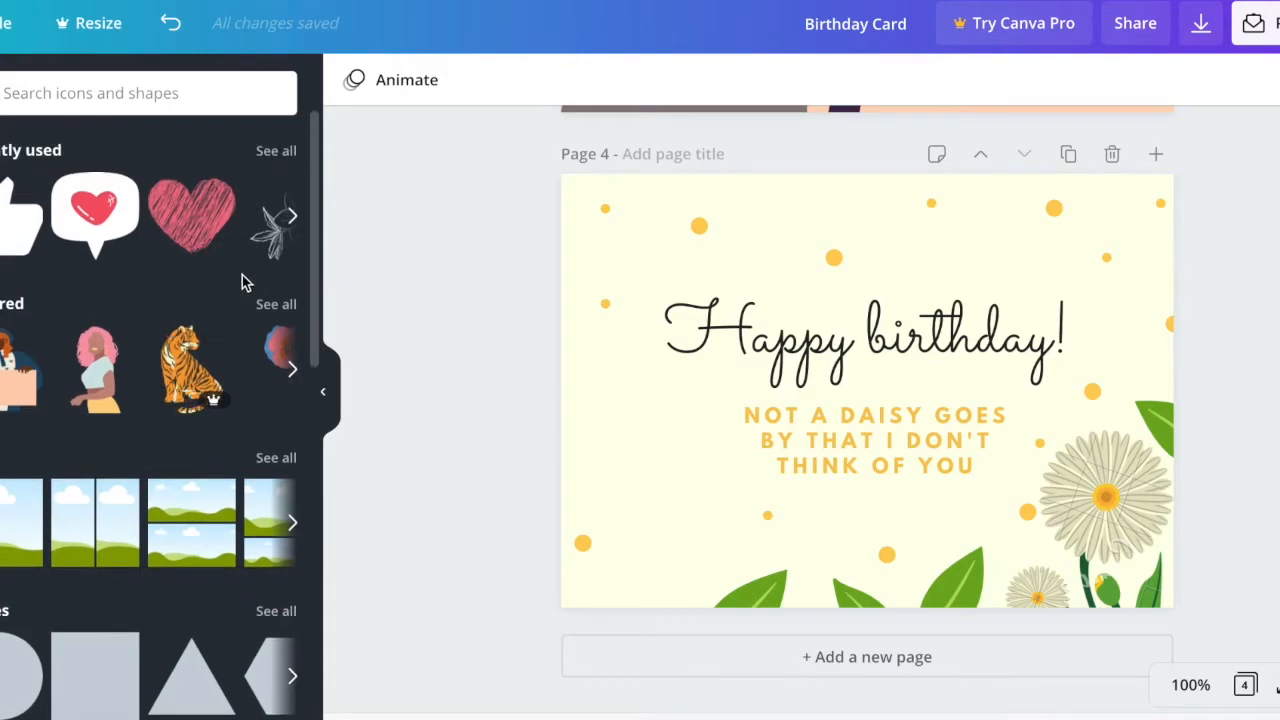
click(165, 91)
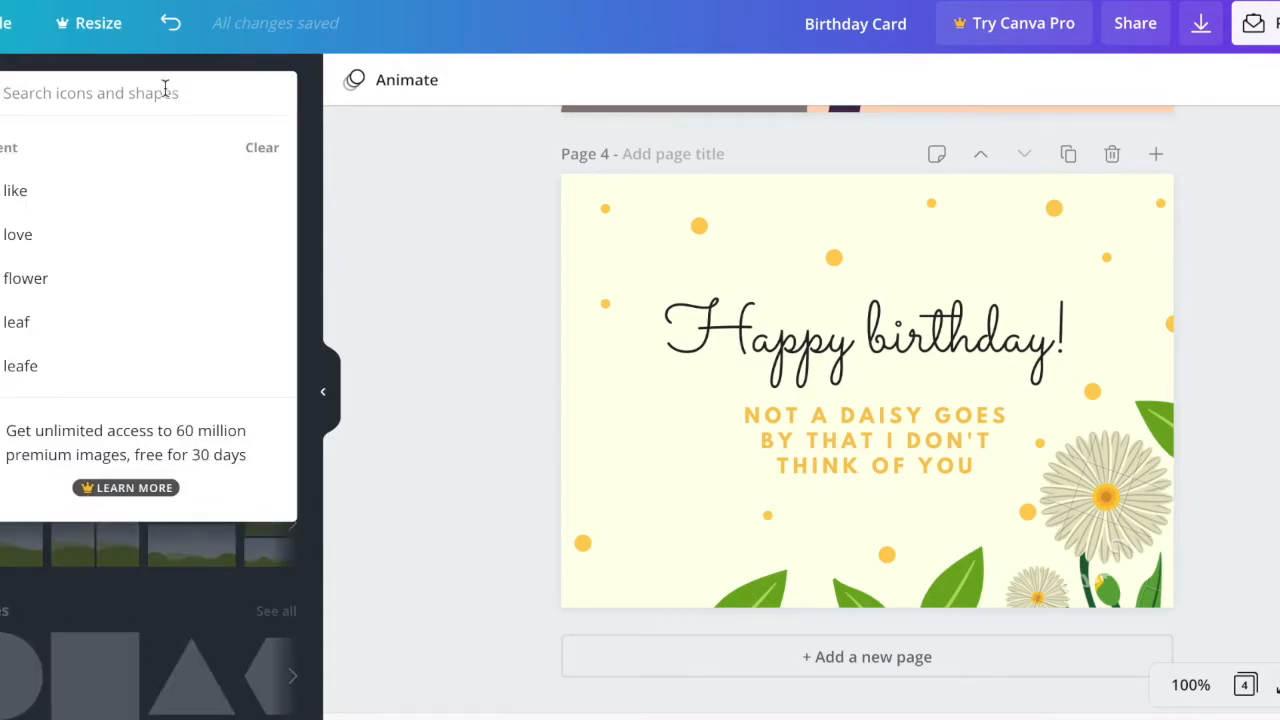
text(flowers)
key(BackSpace)
key(Return)
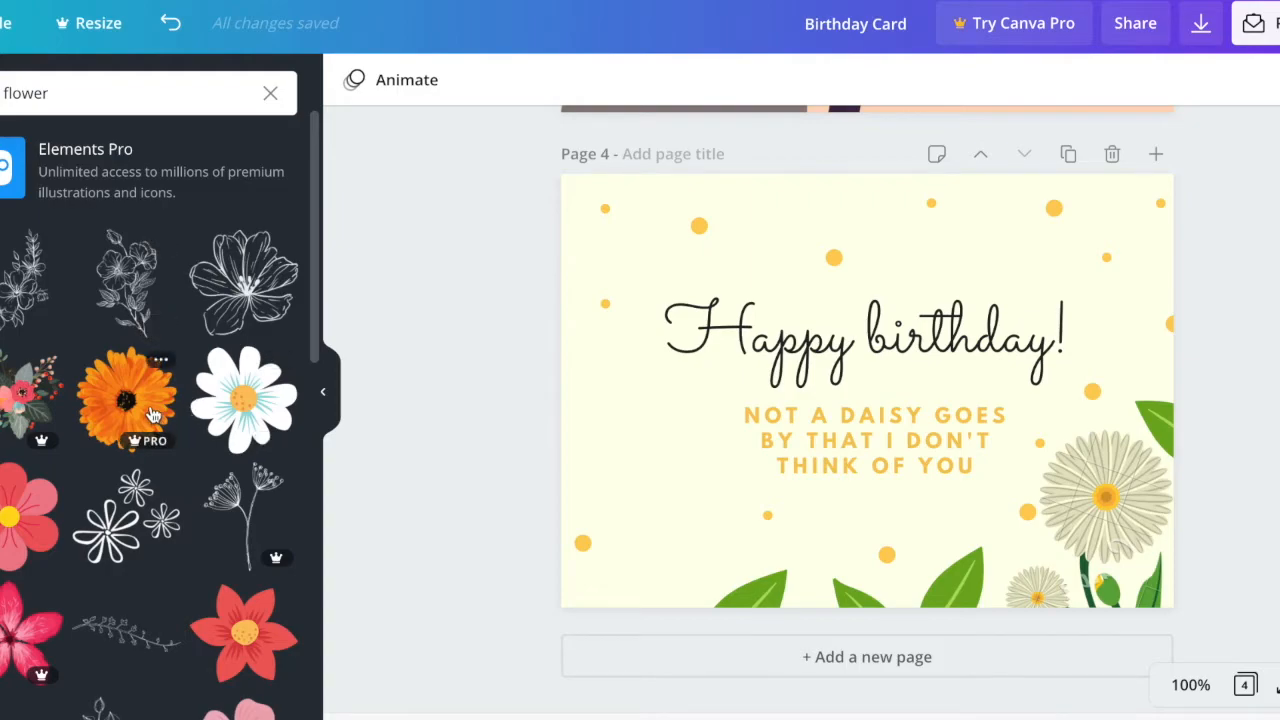
Step: Try a smaller white daisy graphic on the left side of the page 4 card, and remove it
click(263, 403)
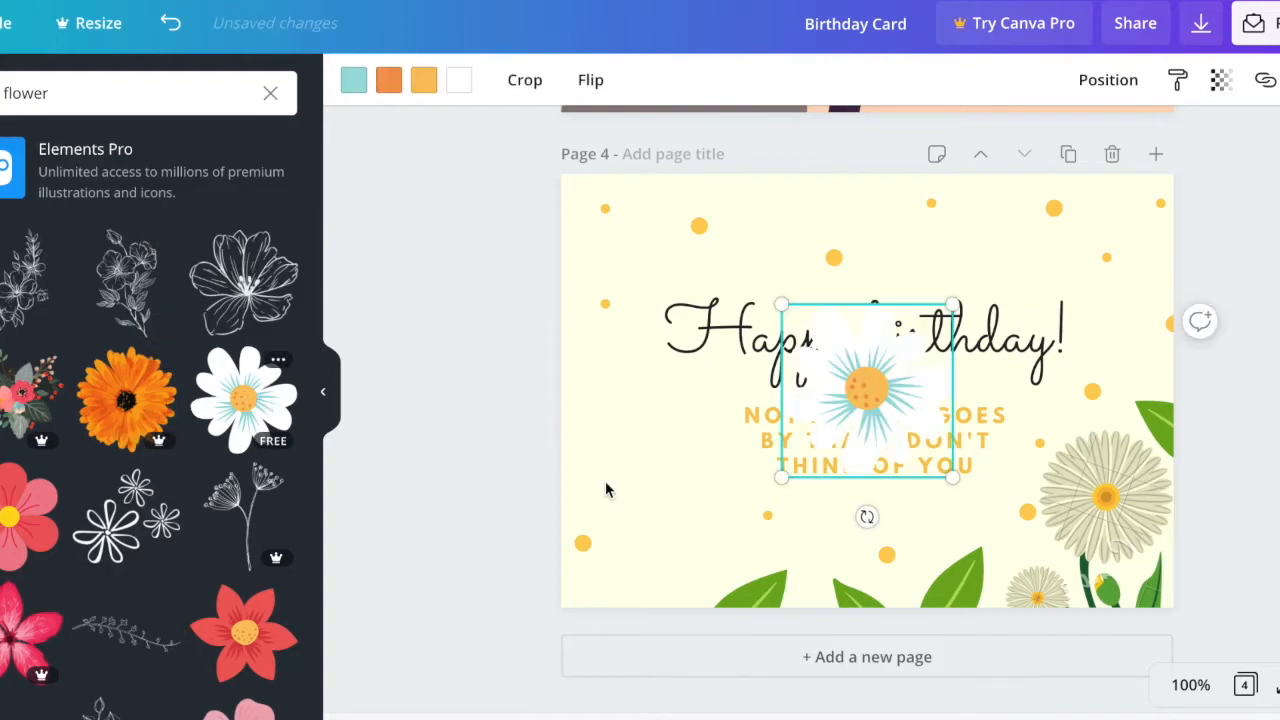
drag(852, 372, 637, 451)
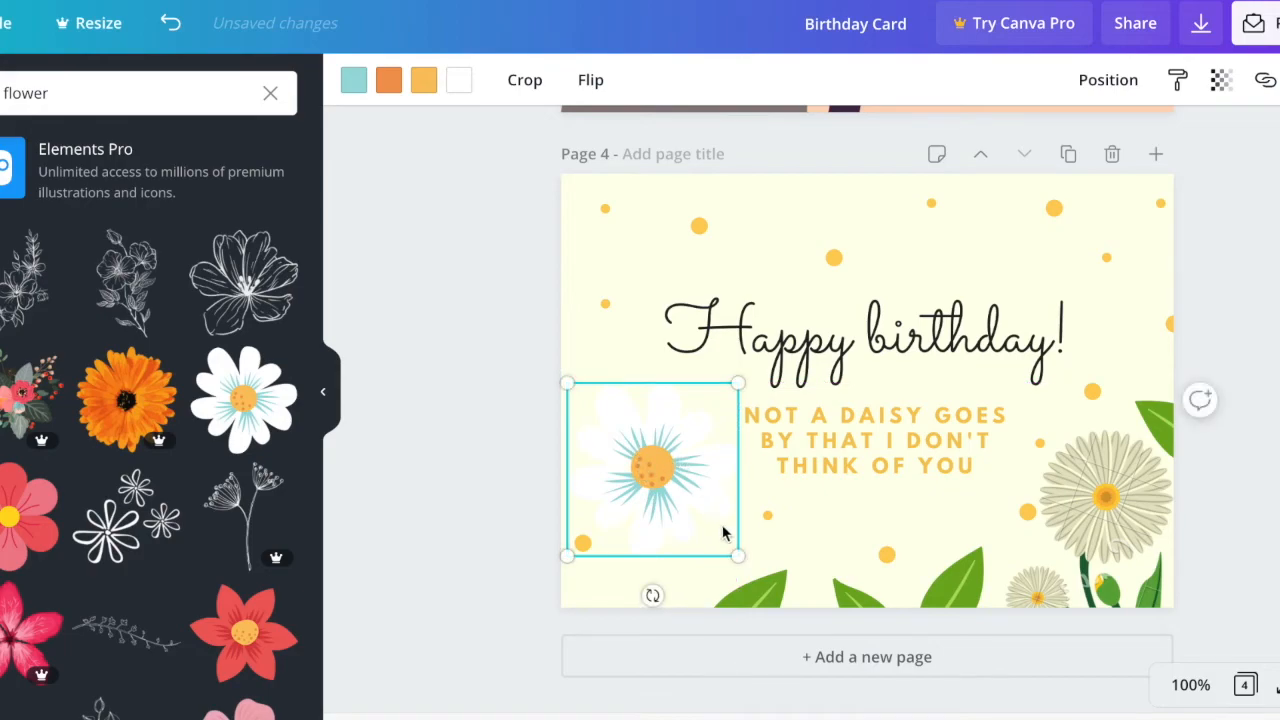
drag(688, 519, 633, 462)
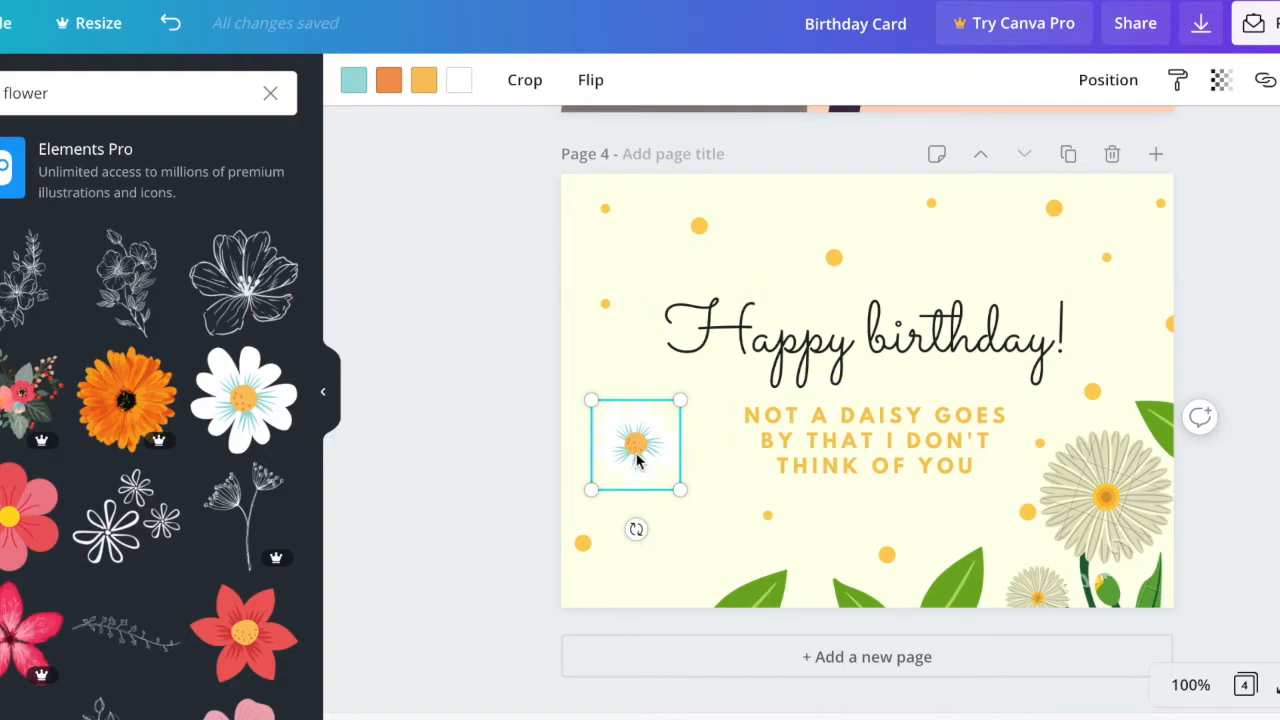
key(Delete)
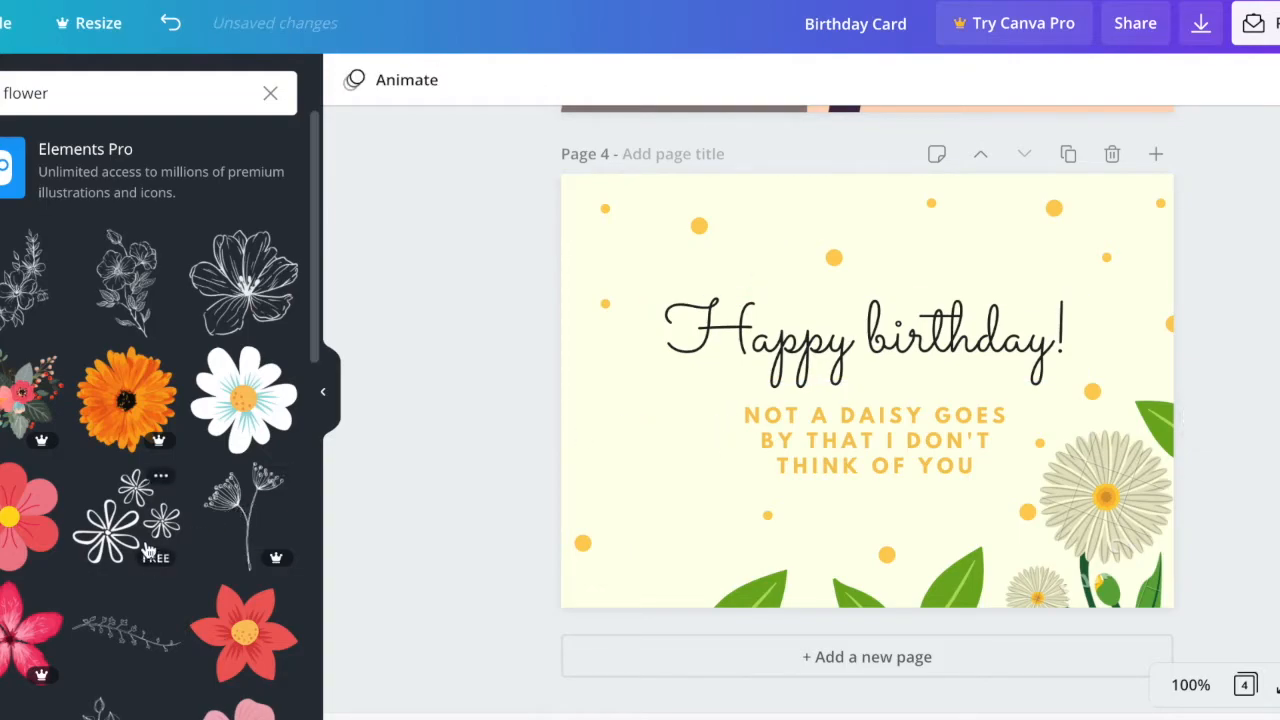
Step: Add the free red flower with a yellow centre, shrink it and place it on the left side of the card
click(252, 626)
drag(877, 420, 691, 502)
drag(774, 562, 698, 518)
drag(663, 466, 667, 493)
Step: Replace the watermarked daisy cluster at the card's lower right with a copy of the red flower
click(1130, 499)
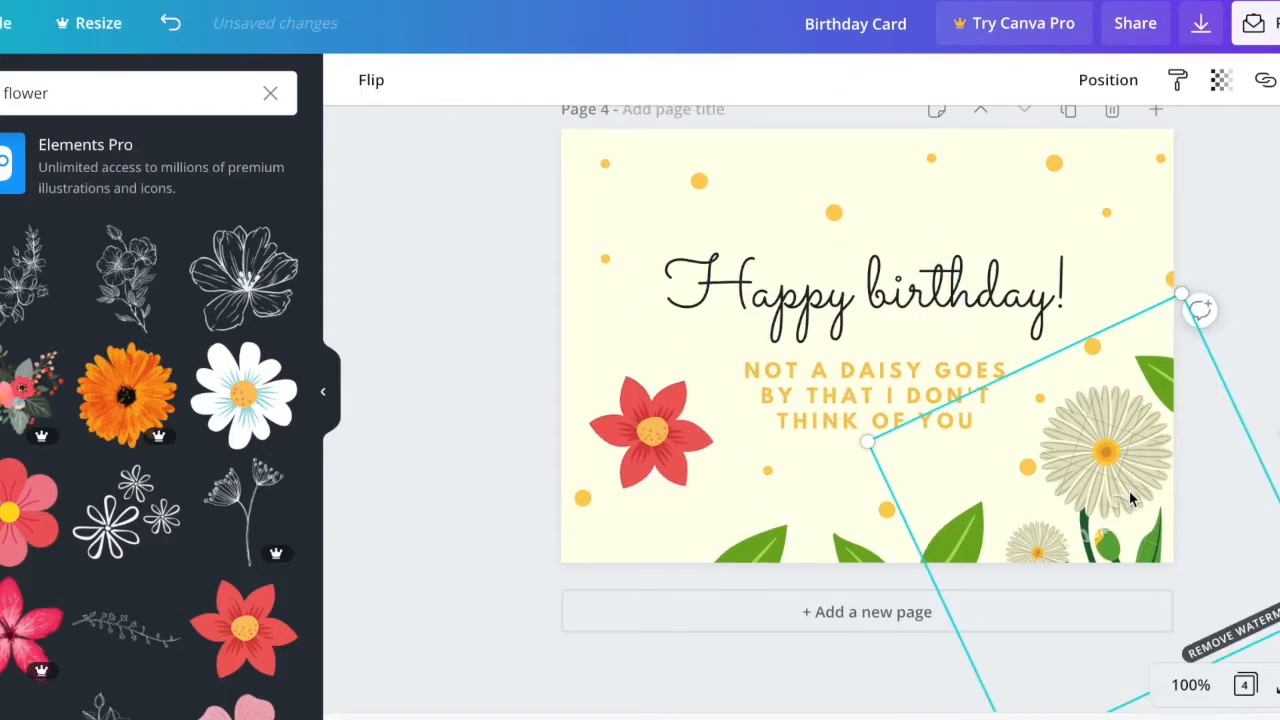
key(Delete)
click(678, 490)
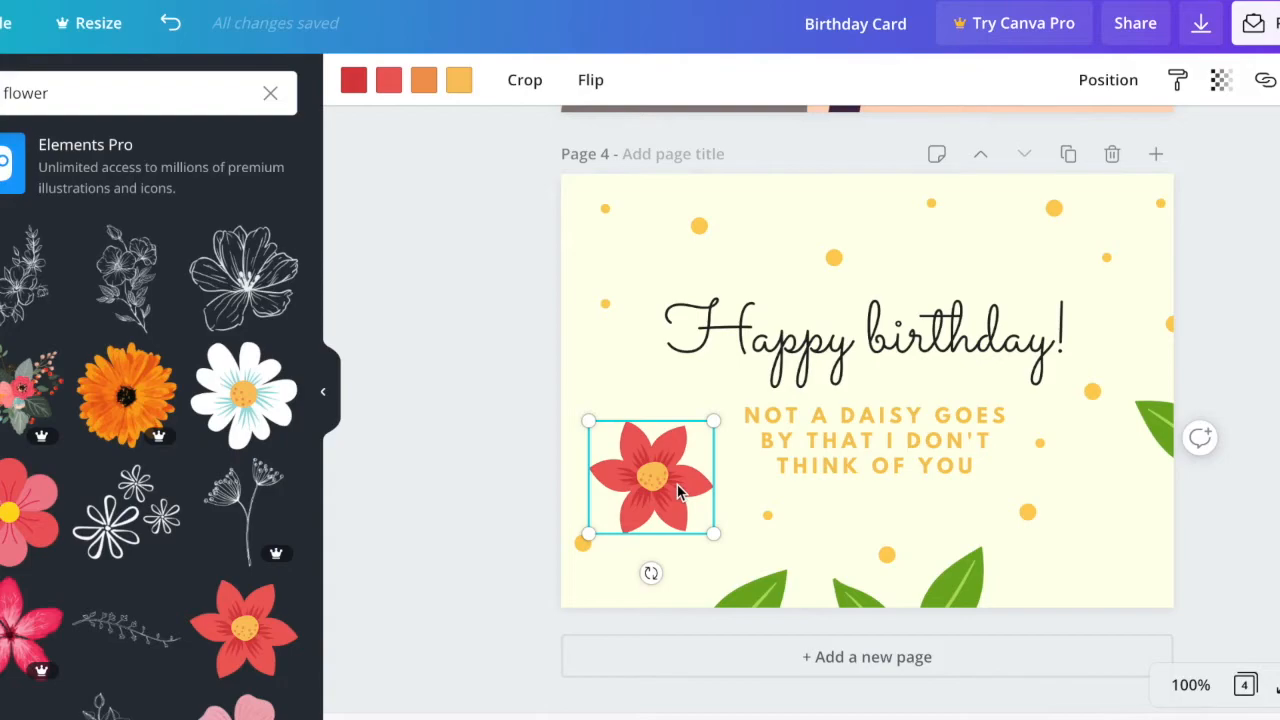
right_click(640, 466)
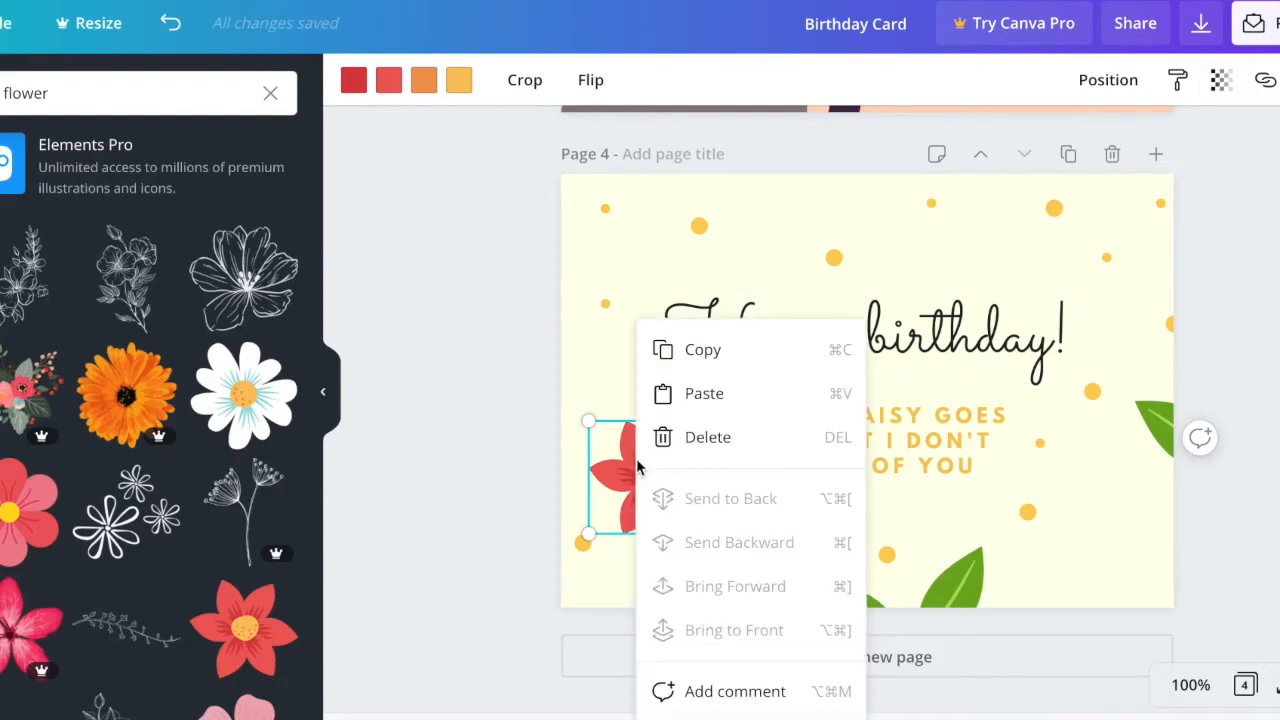
click(741, 352)
right_click(1046, 534)
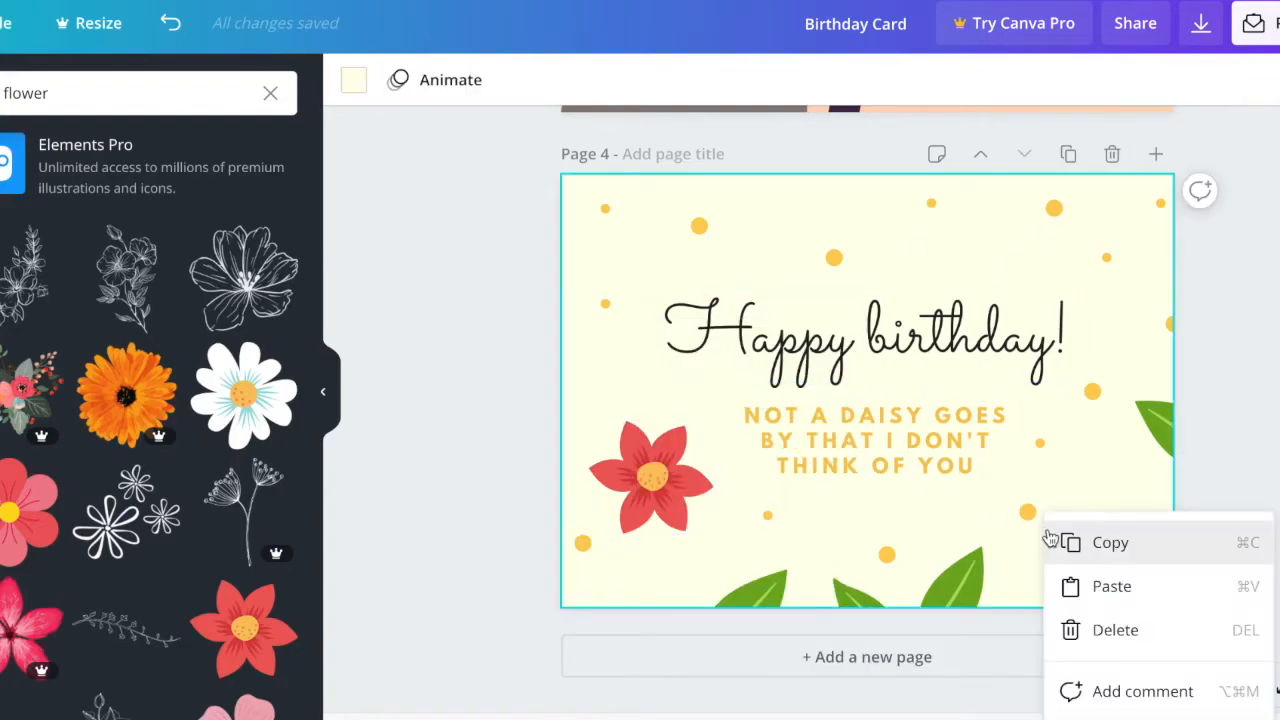
click(1114, 590)
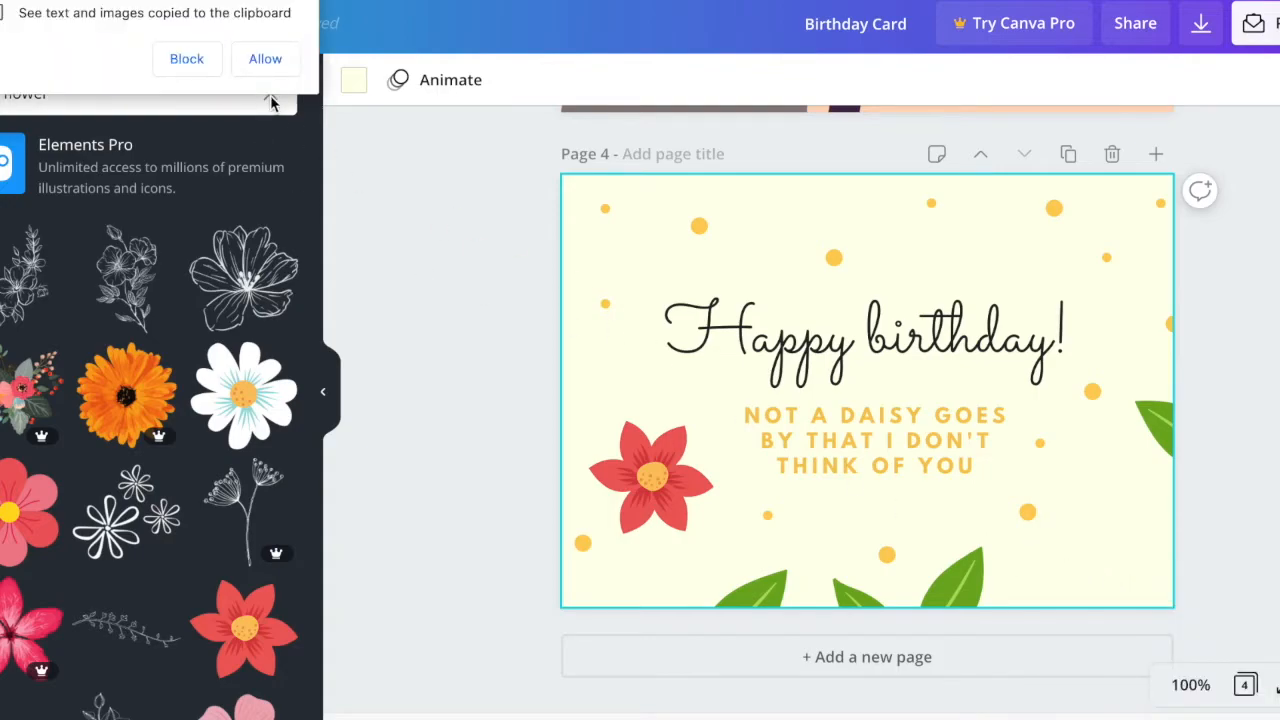
click(262, 59)
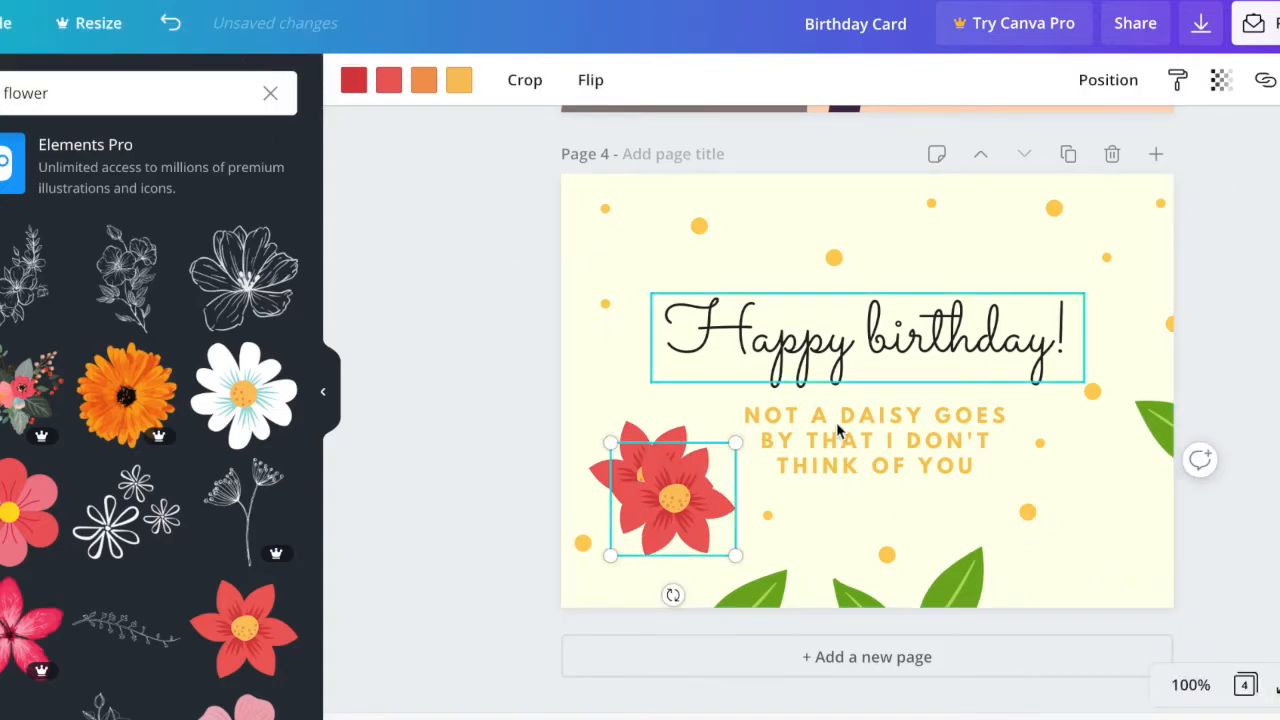
drag(680, 491, 1149, 520)
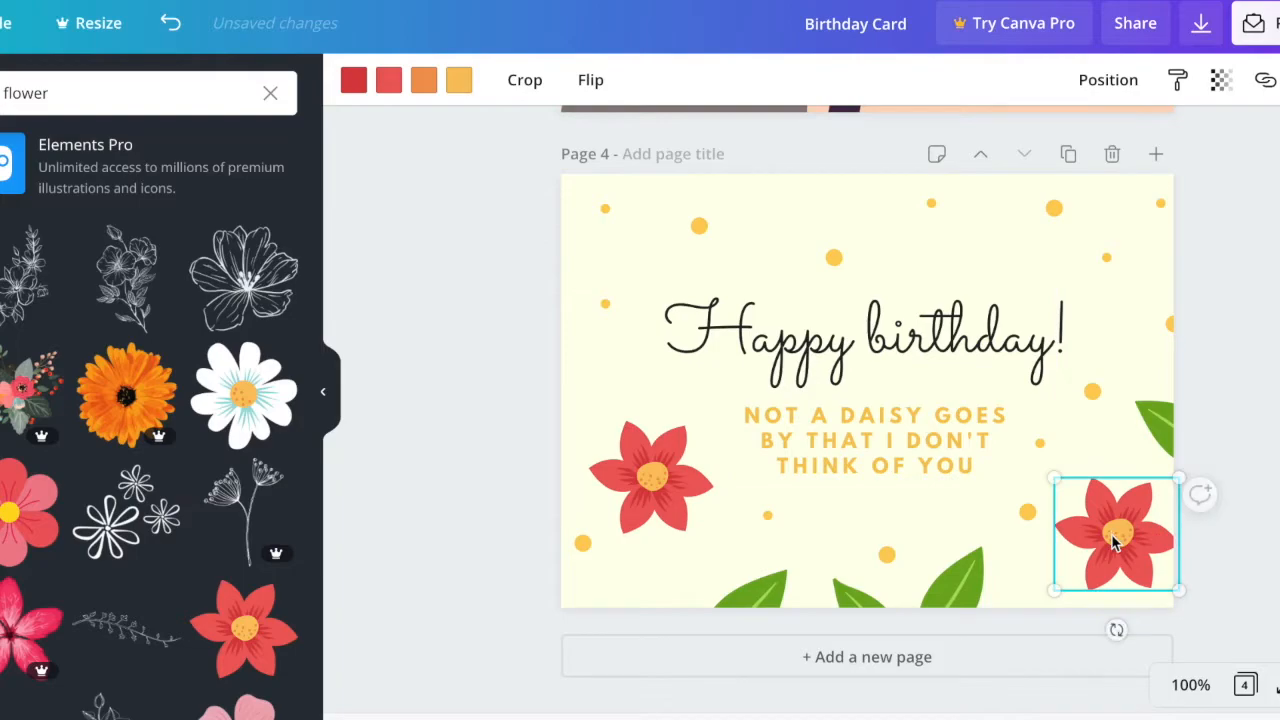
Step: Duplicate the red flower as a small, rotated bloom in the card's lower-left corner, and shift the large left flower down towards it
key(ctrl+d)
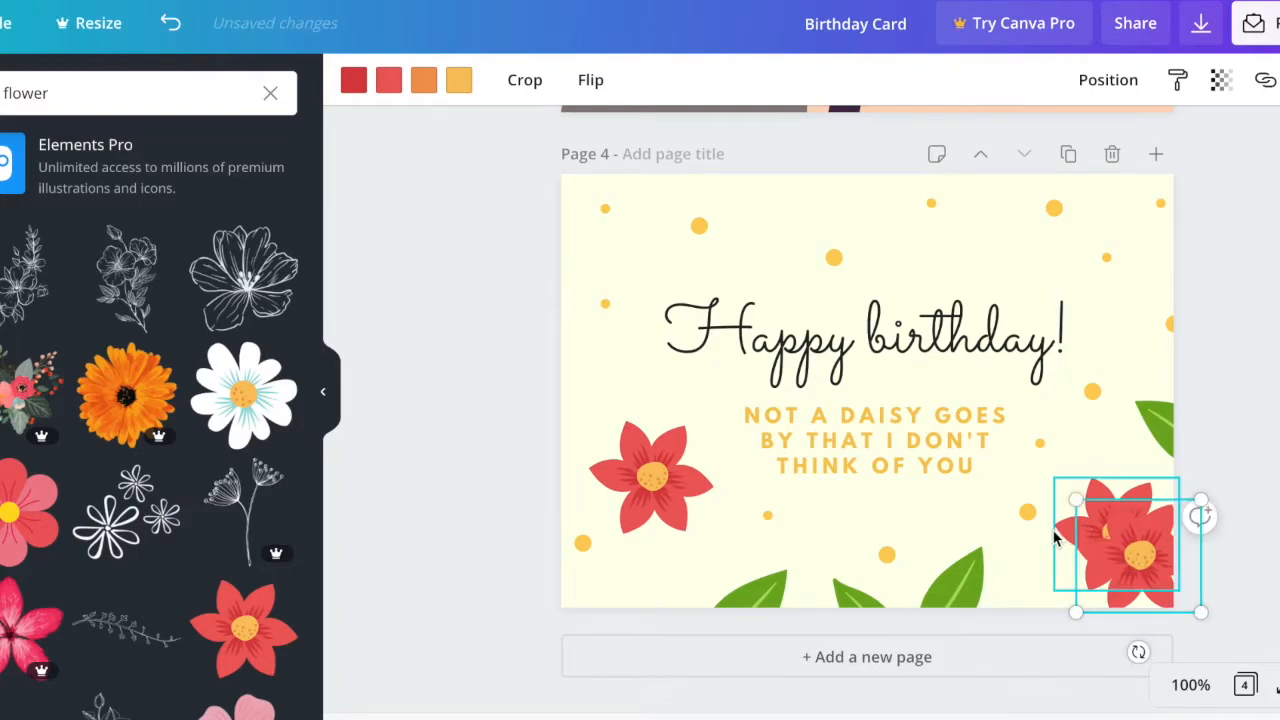
drag(1102, 547, 753, 550)
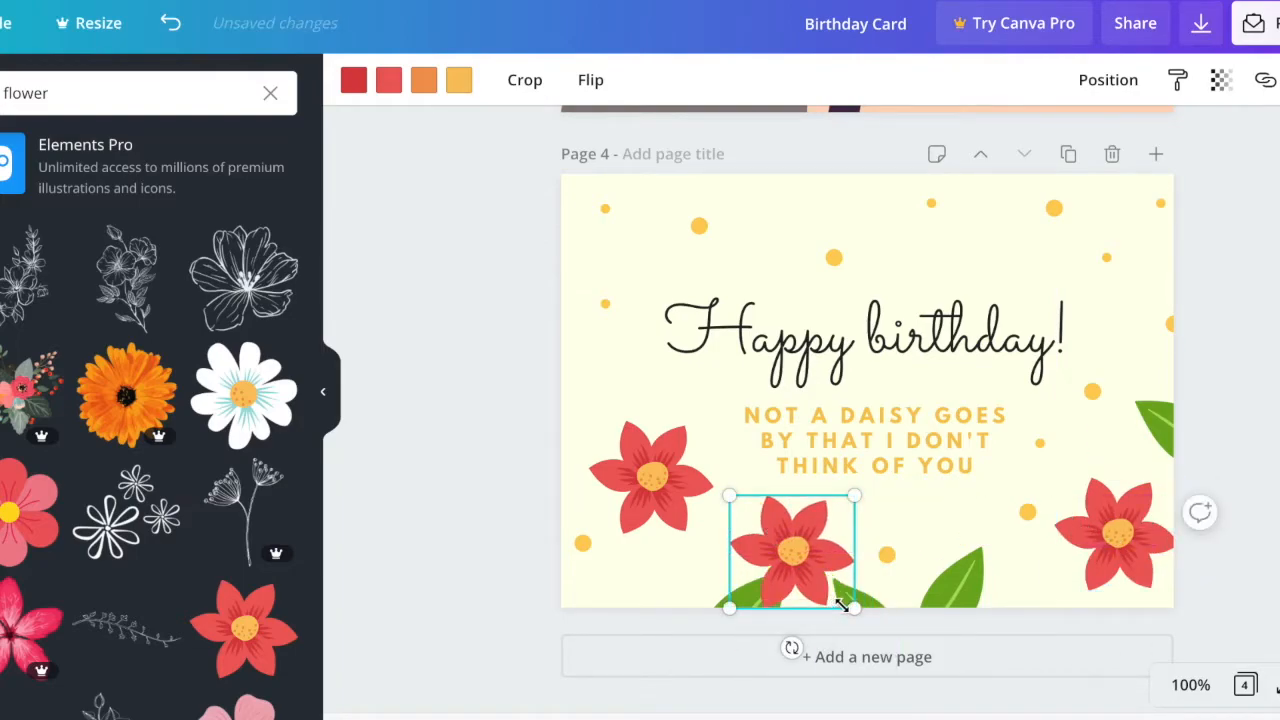
drag(846, 607, 630, 567)
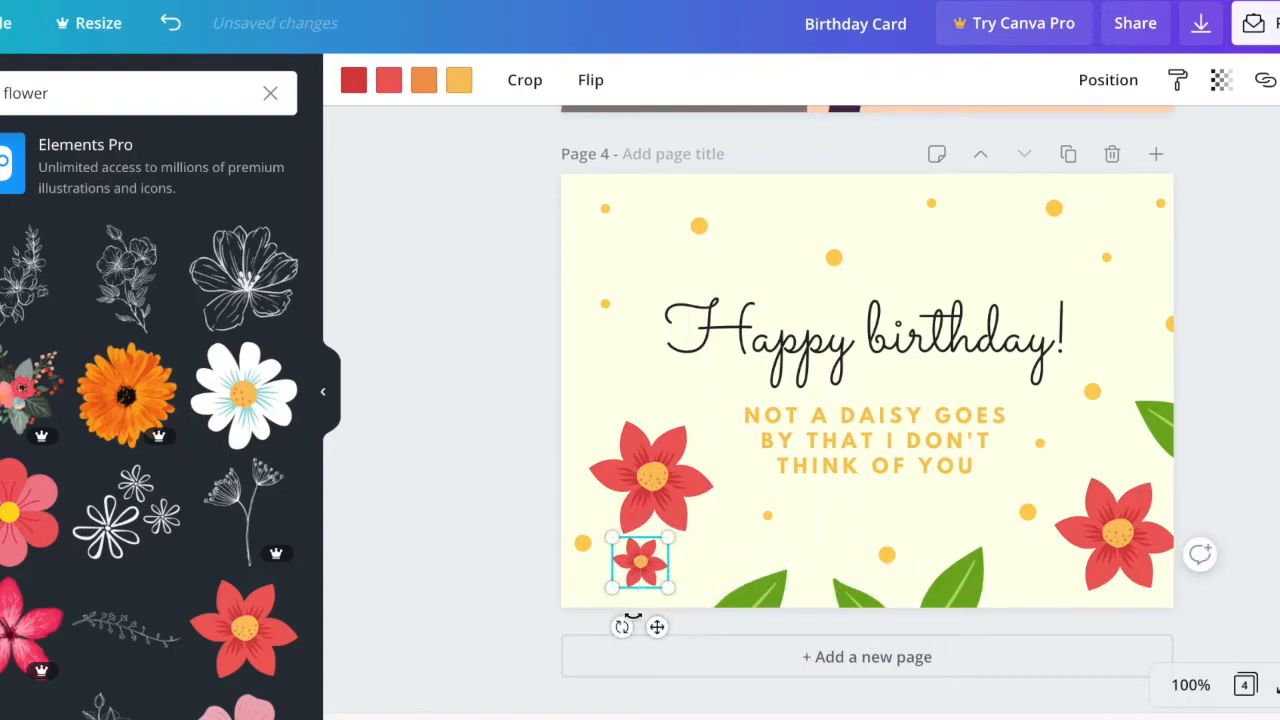
drag(620, 626, 680, 614)
drag(631, 552, 580, 592)
mouse_move(657, 500)
mouse_down()
mouse_move(679, 551)
mouse_move(662, 488)
mouse_up()
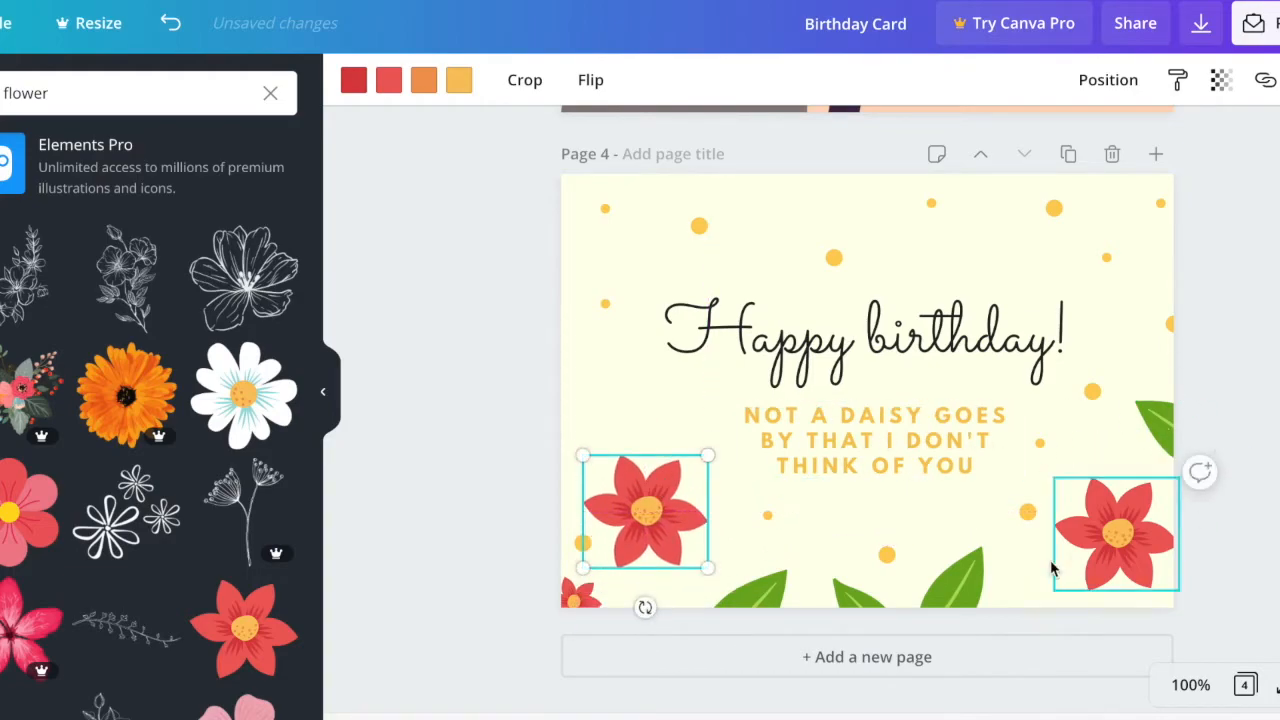
click(1150, 432)
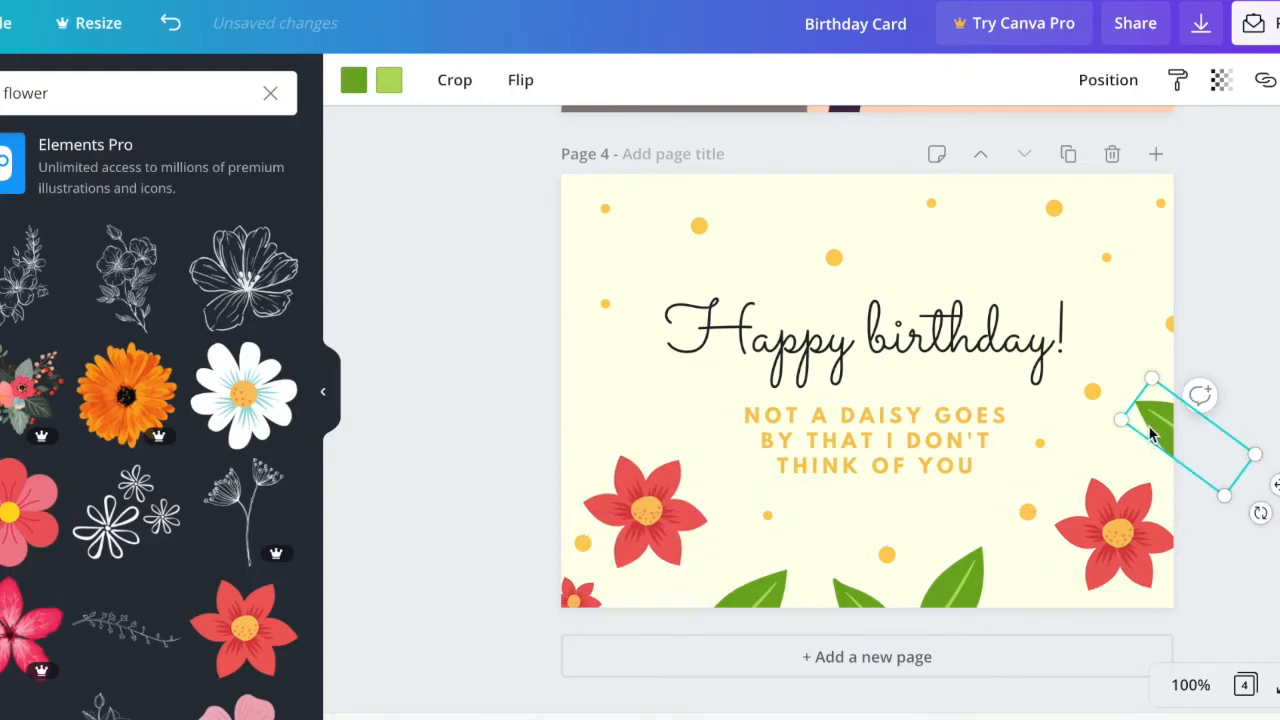
click(1253, 345)
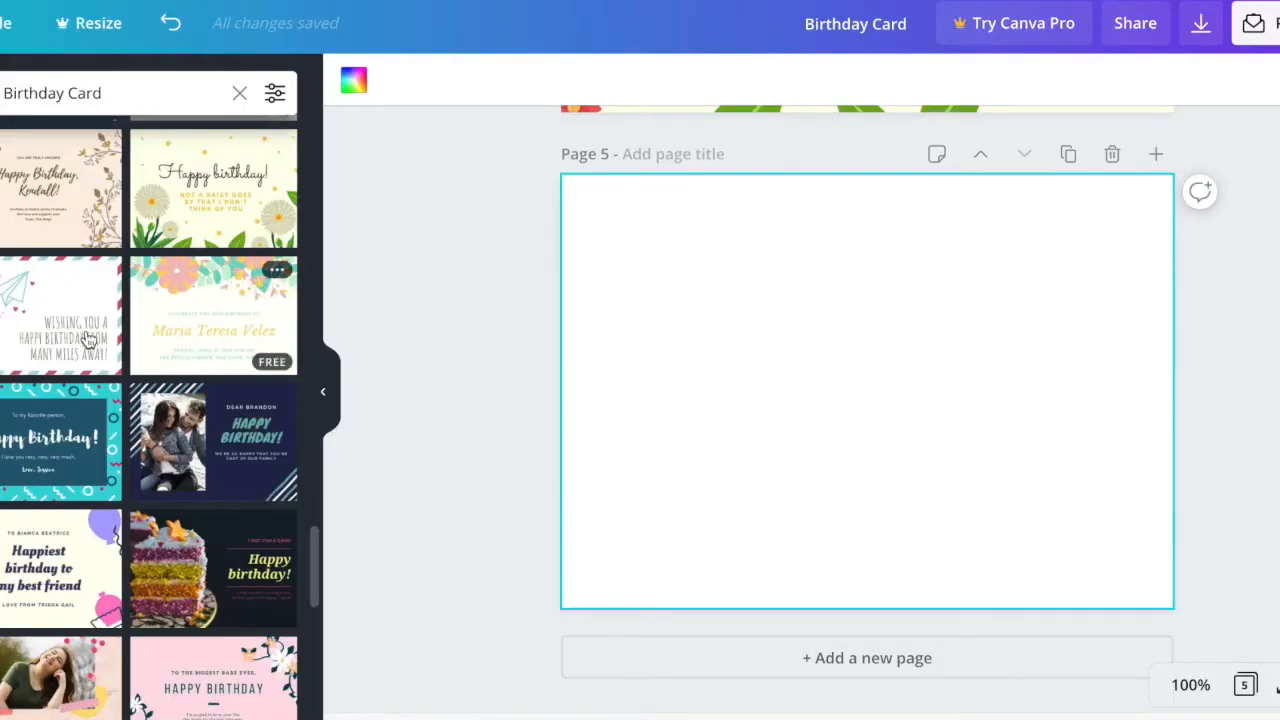
Step: Apply the free birthday card template with the red text side and two photos of women in sunglasses to page 5
scroll(65, 475, down, 5)
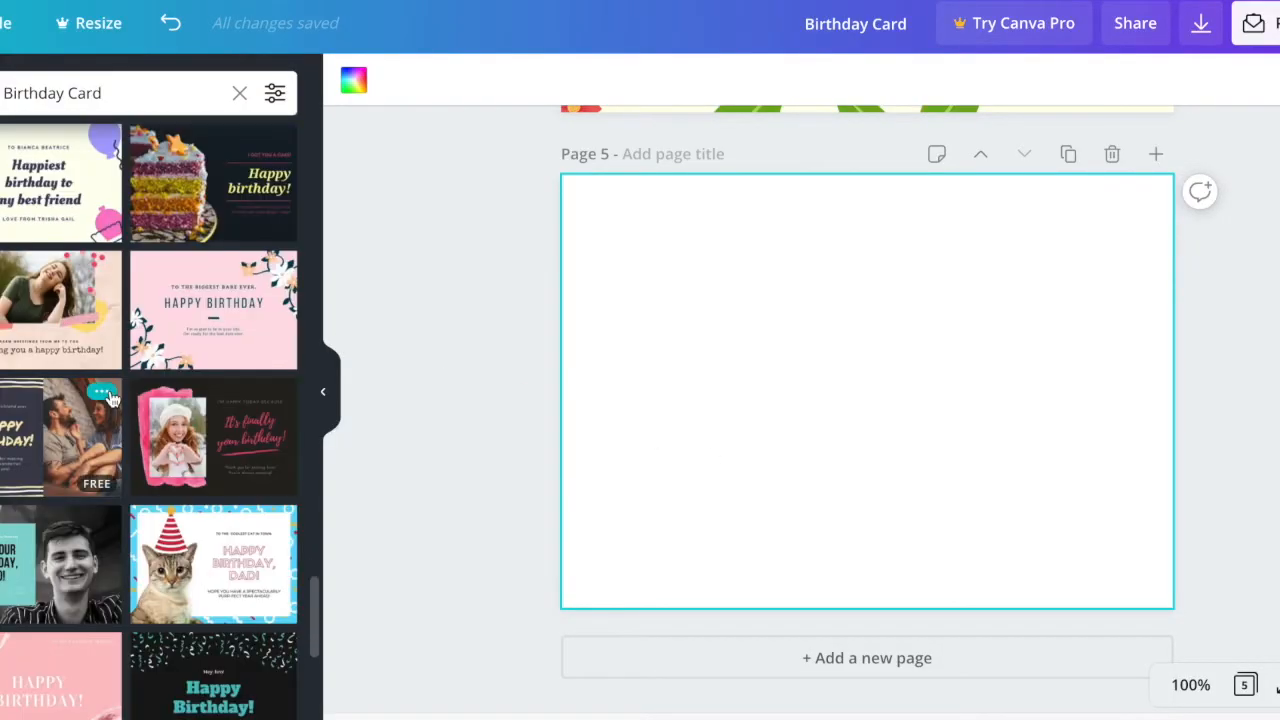
scroll(112, 395, down, 1)
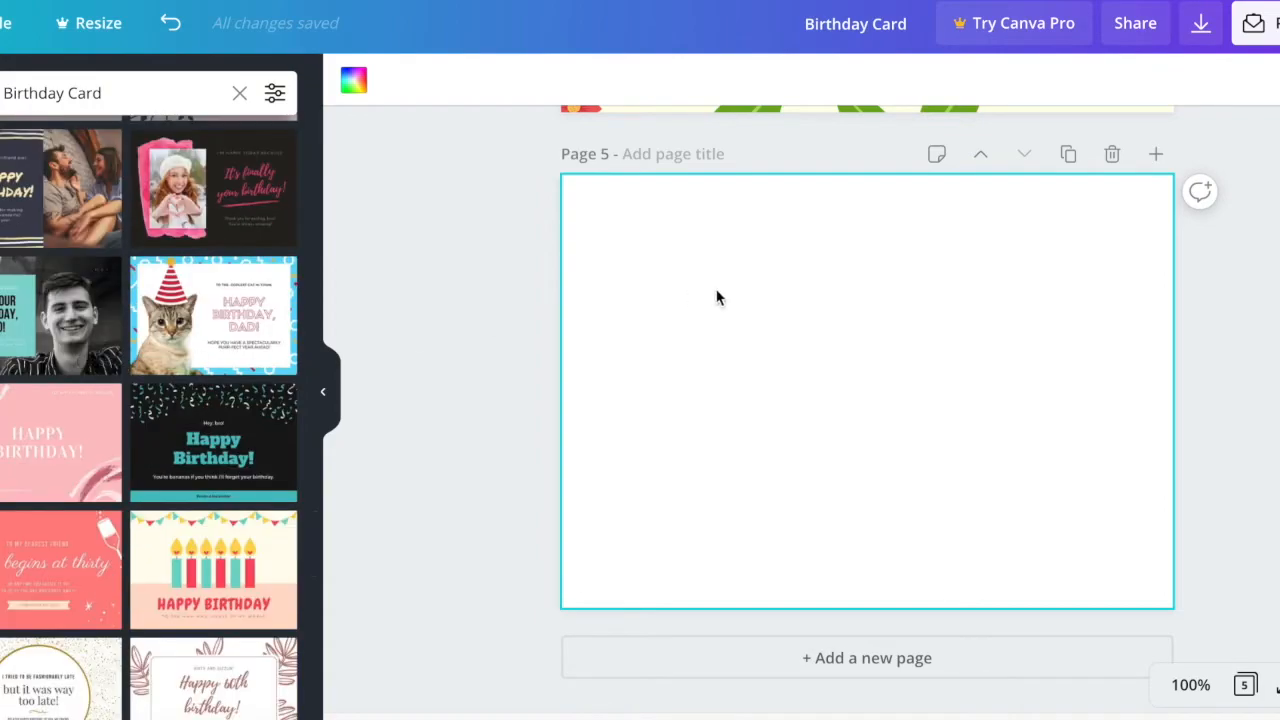
scroll(497, 317, up, 4)
scroll(495, 317, down, 4)
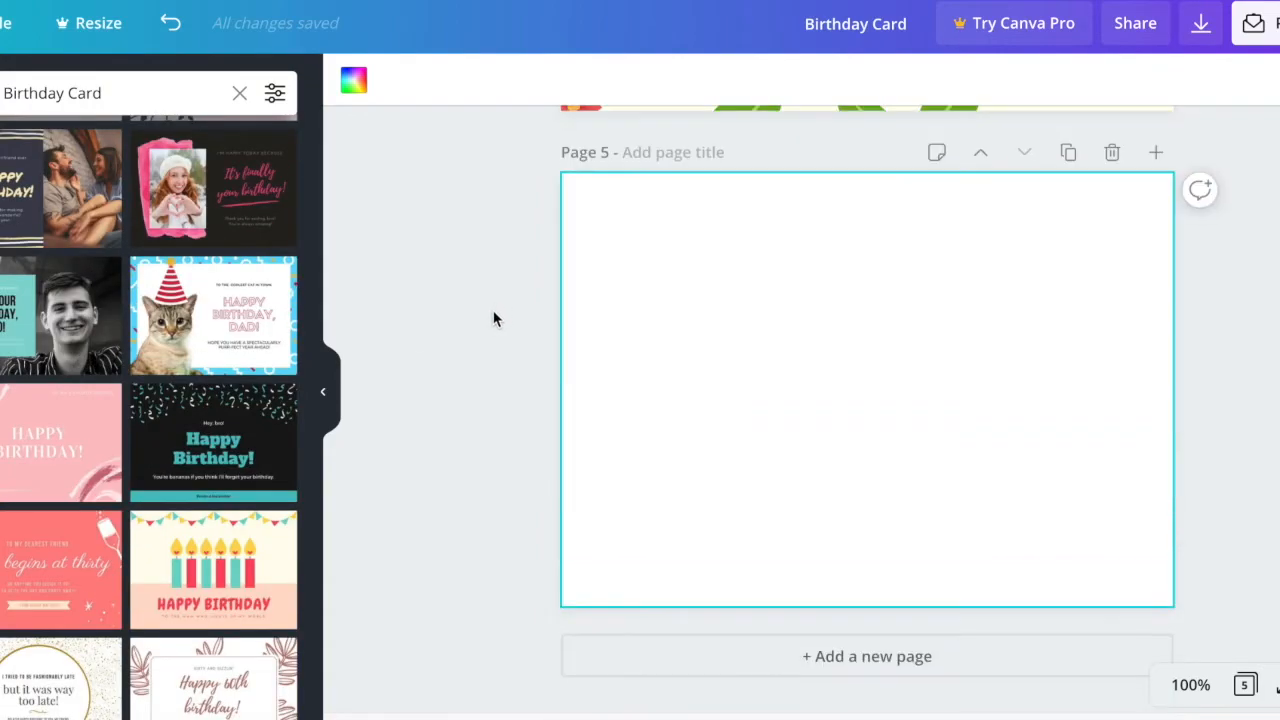
scroll(122, 555, down, 3)
scroll(125, 540, down, 3)
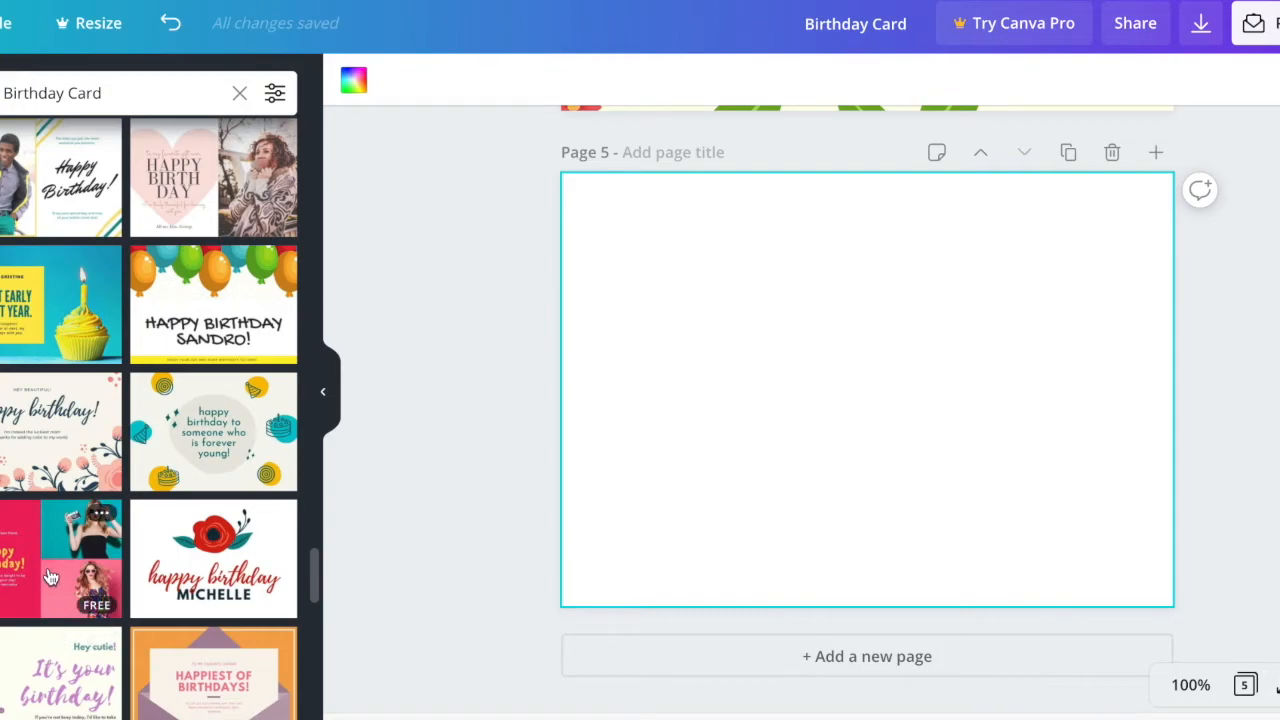
click(50, 577)
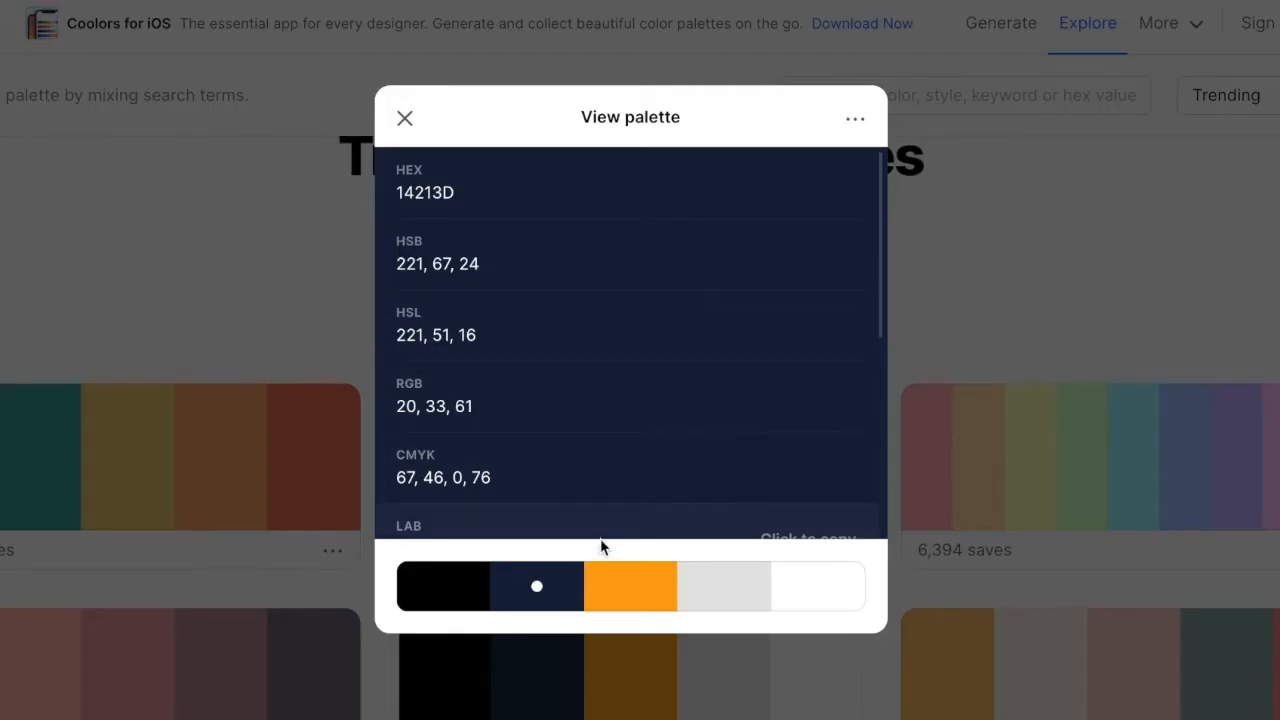
Step: In Coolors, view the black, navy, orange, grey and white palette and copy the orange's hex code FCA311
click(624, 594)
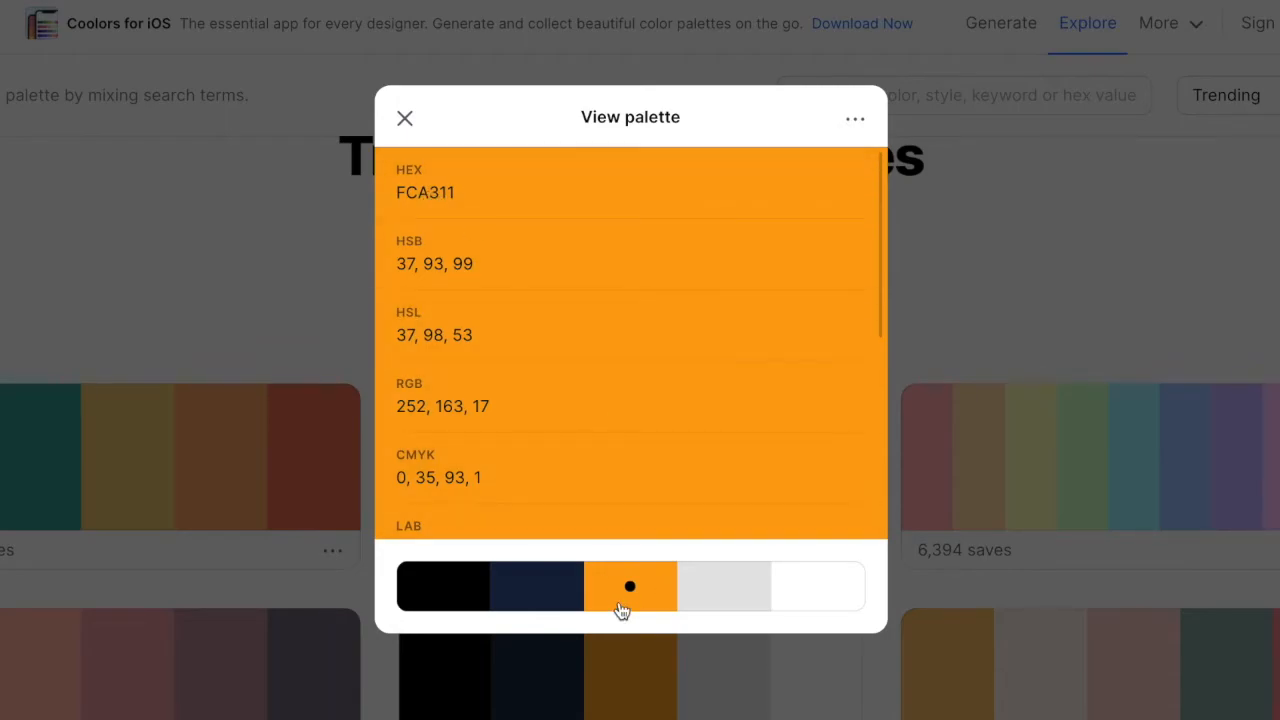
click(407, 120)
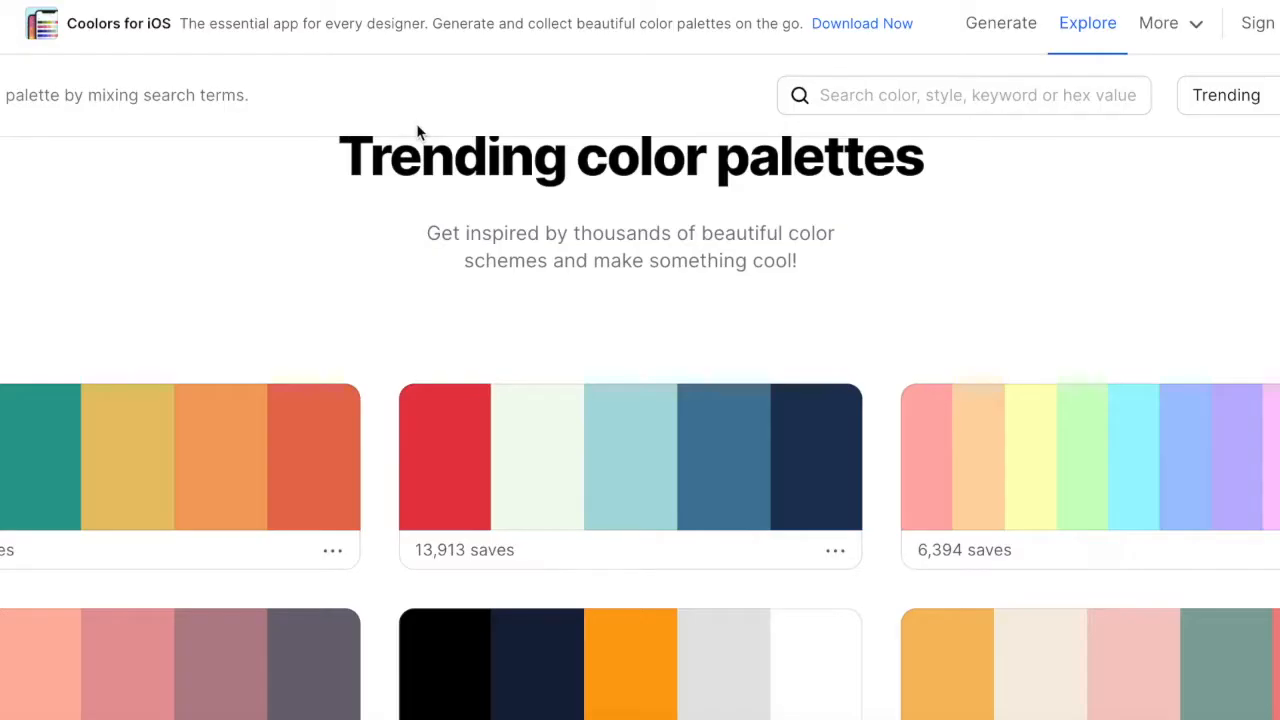
scroll(606, 560, down, 2)
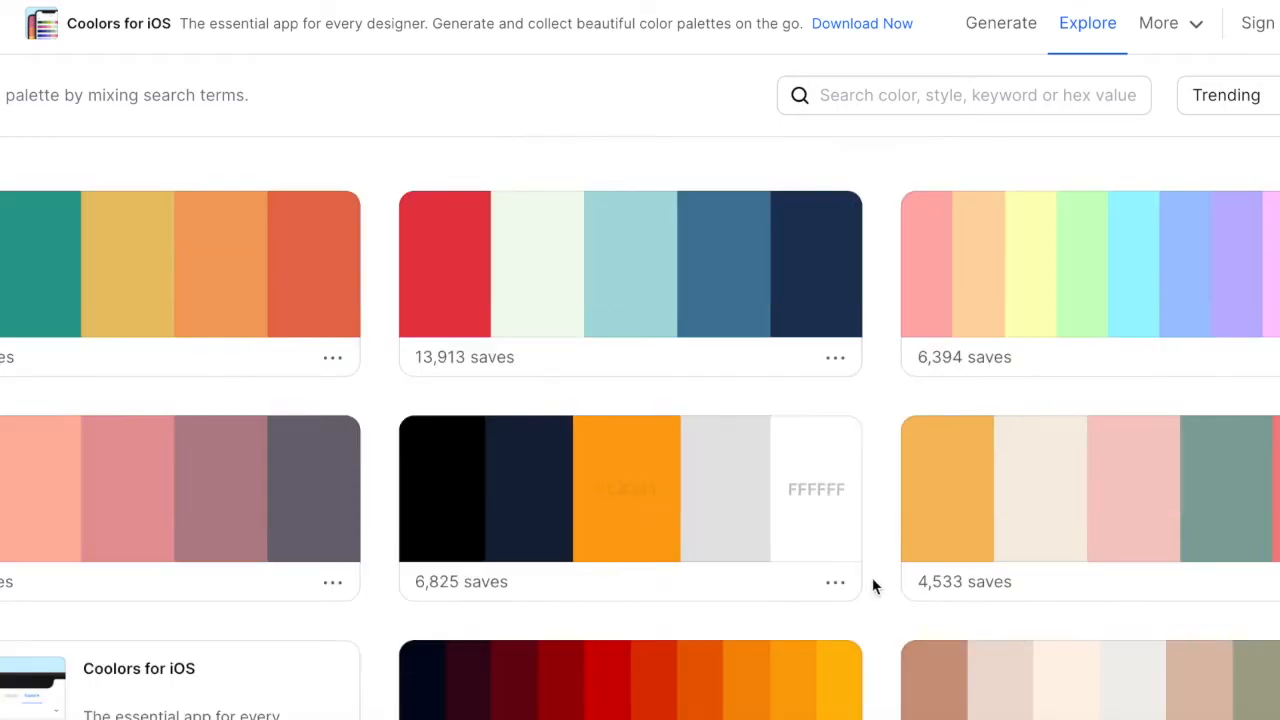
click(836, 586)
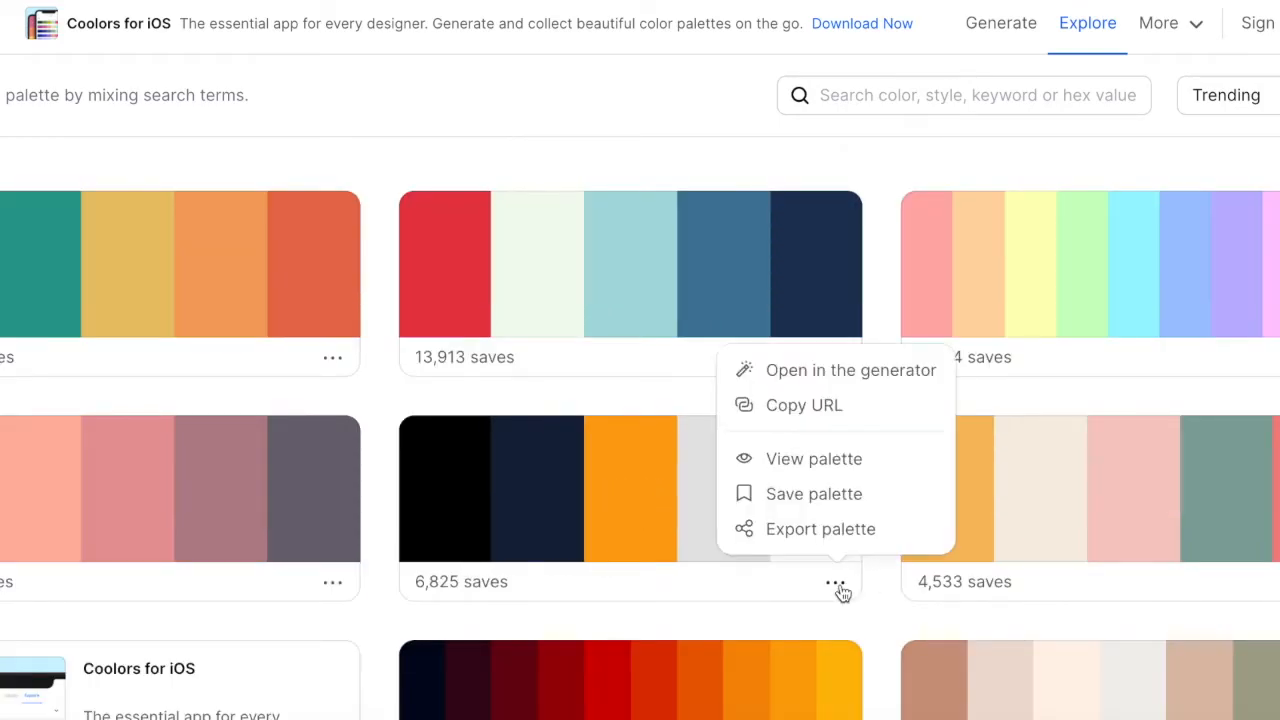
click(805, 455)
click(615, 586)
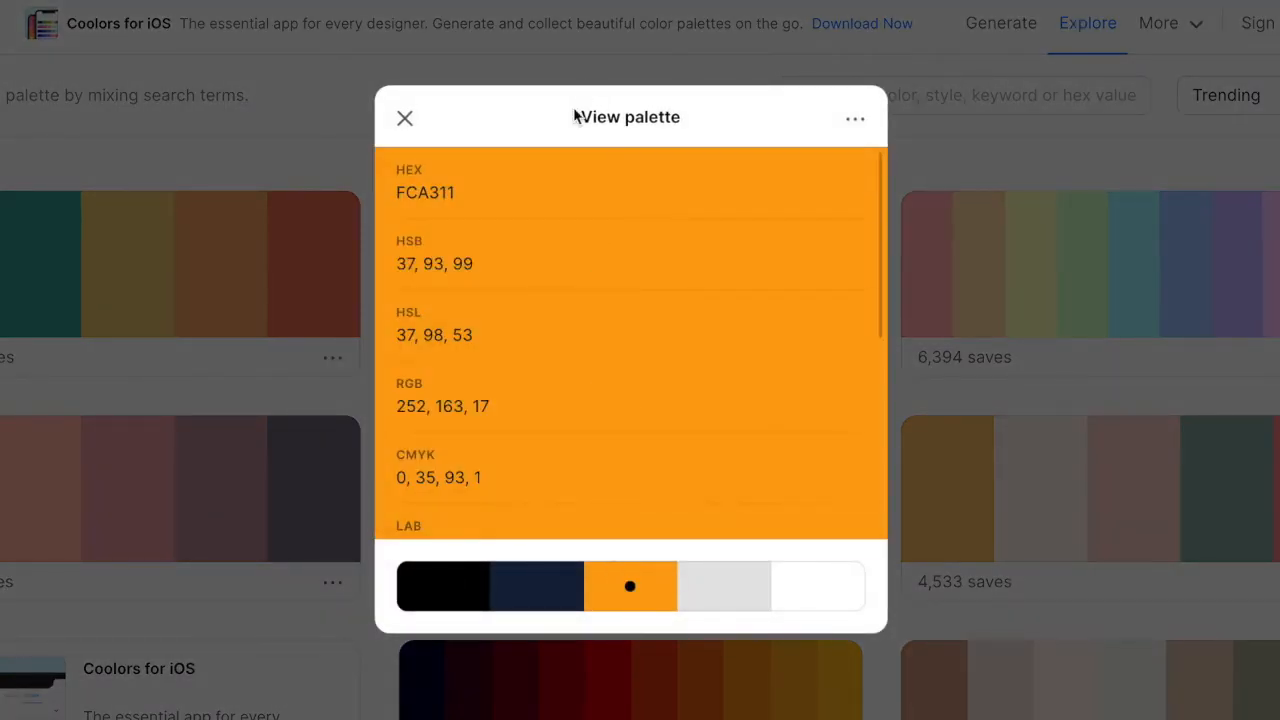
click(795, 196)
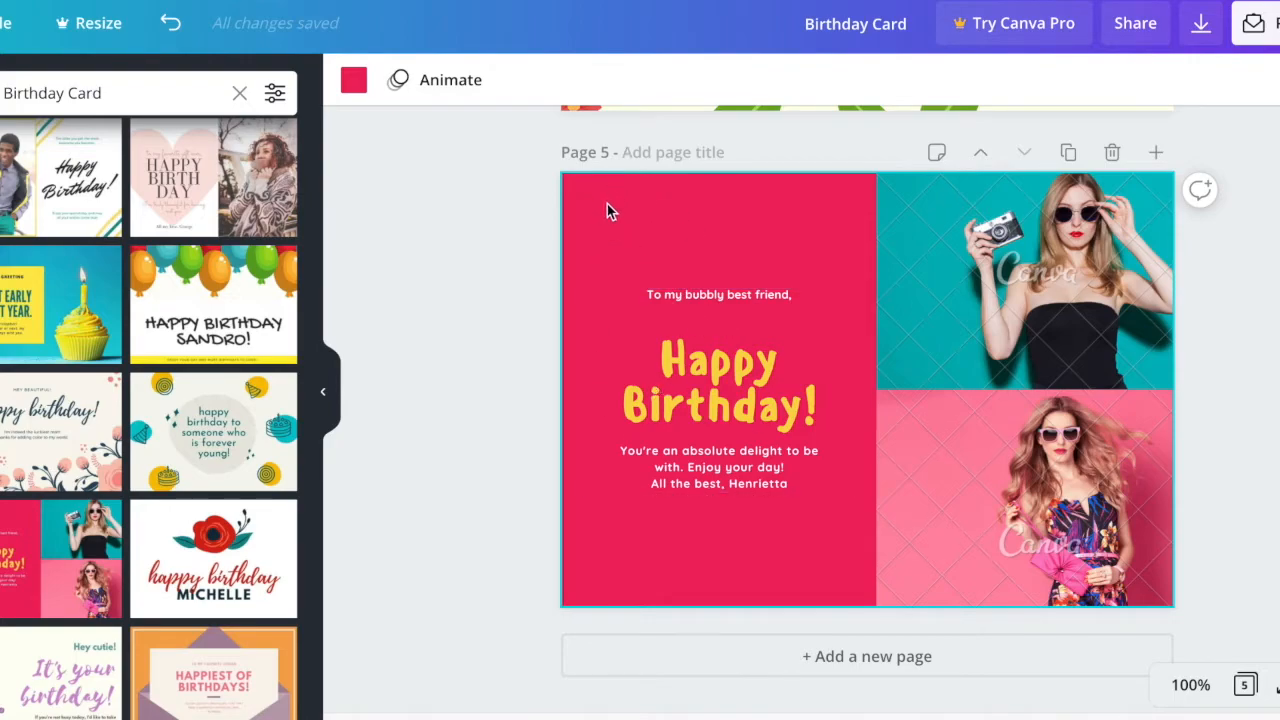
Step: Switch to Canva and set the page 5 card's background colour to FCA311
click(354, 88)
click(141, 91)
text(FCA311)
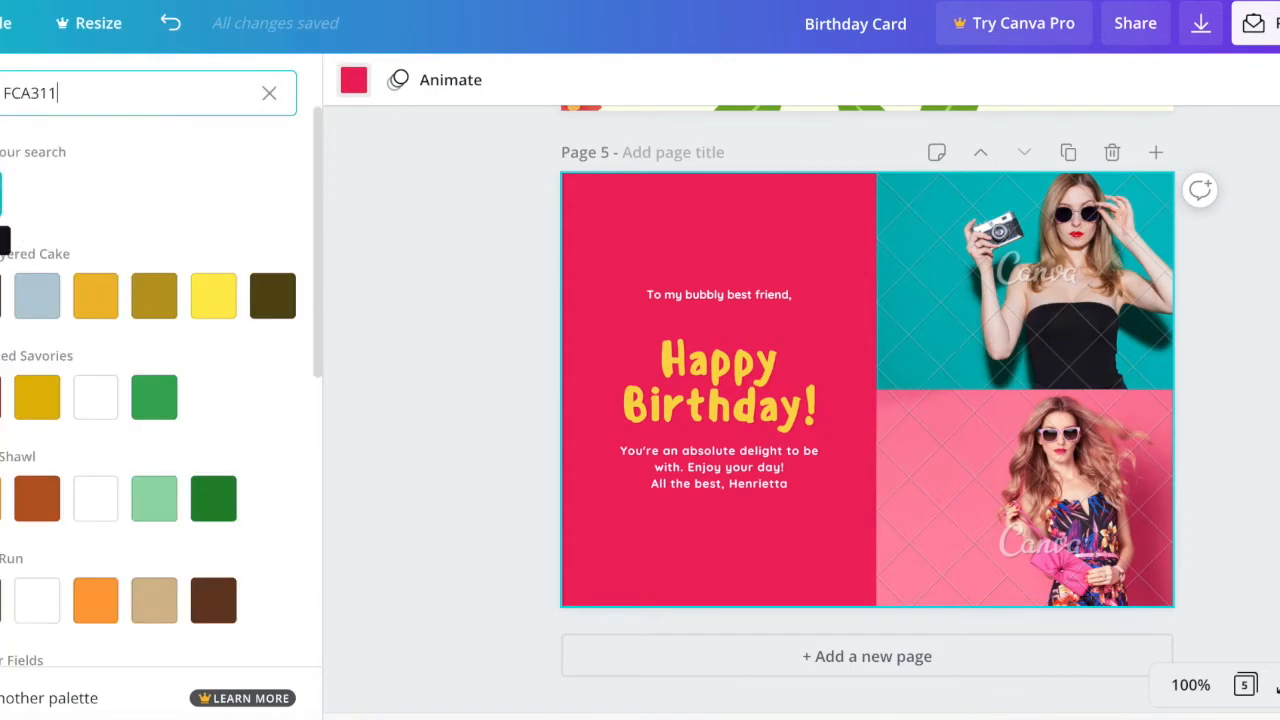
click(1, 193)
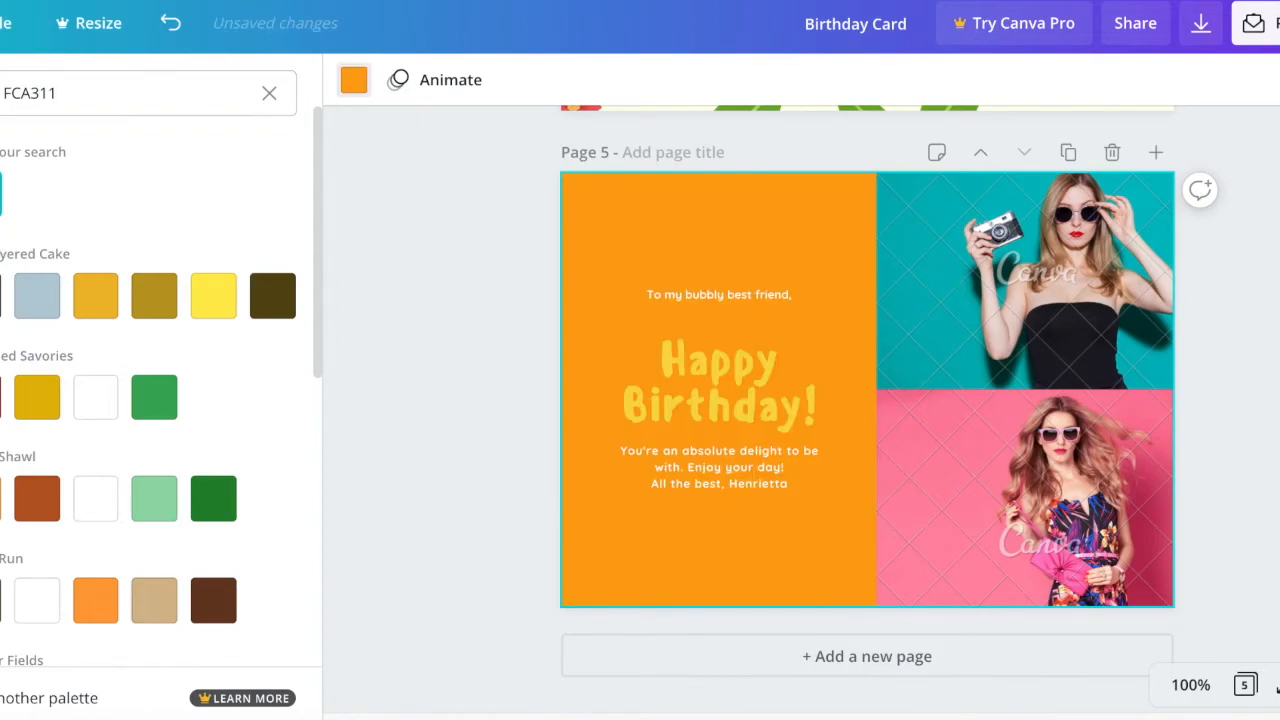
click(704, 236)
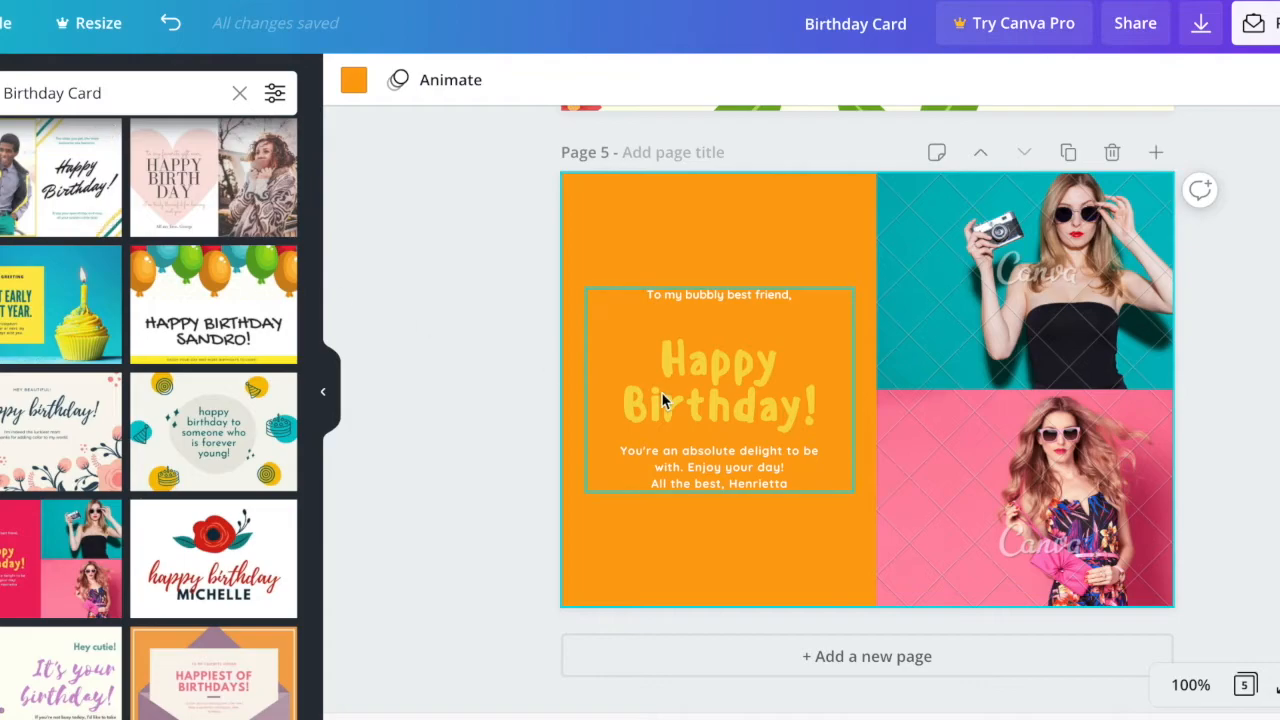
Step: Select the "Happy Birthday!" heading and copy the navy hex code 14213D from the Coolors palette
double_click(741, 378)
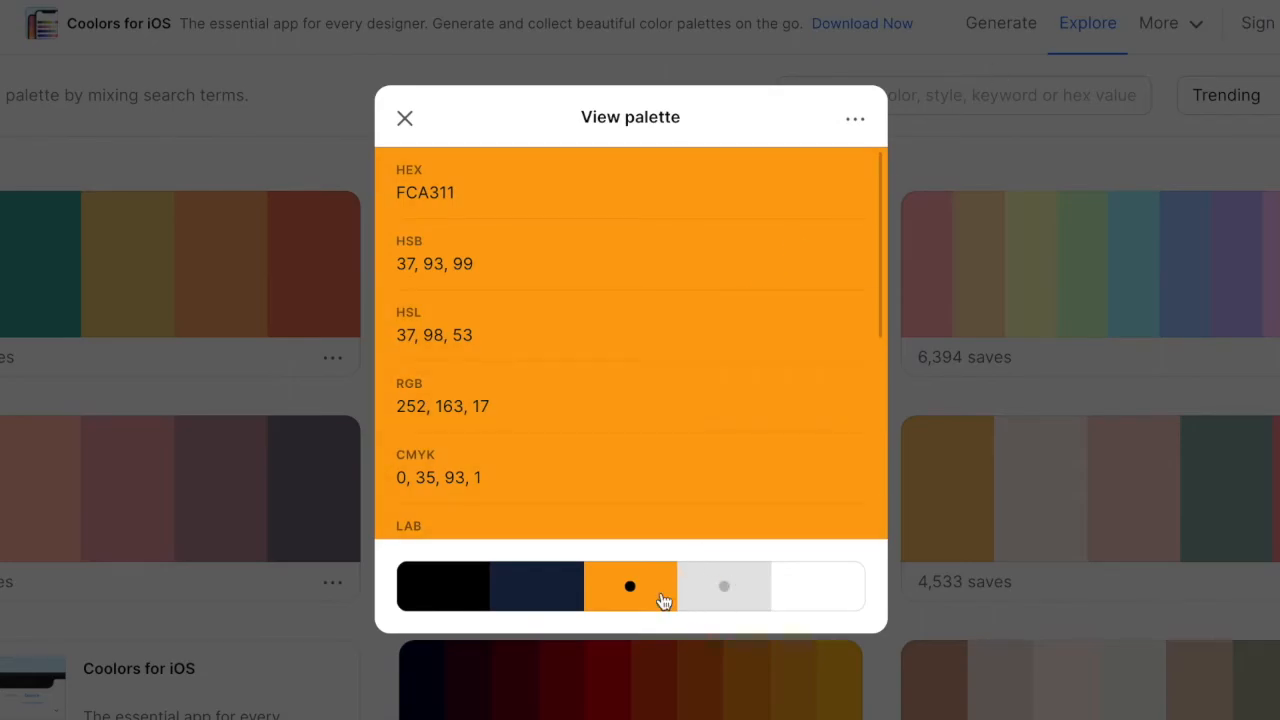
click(541, 600)
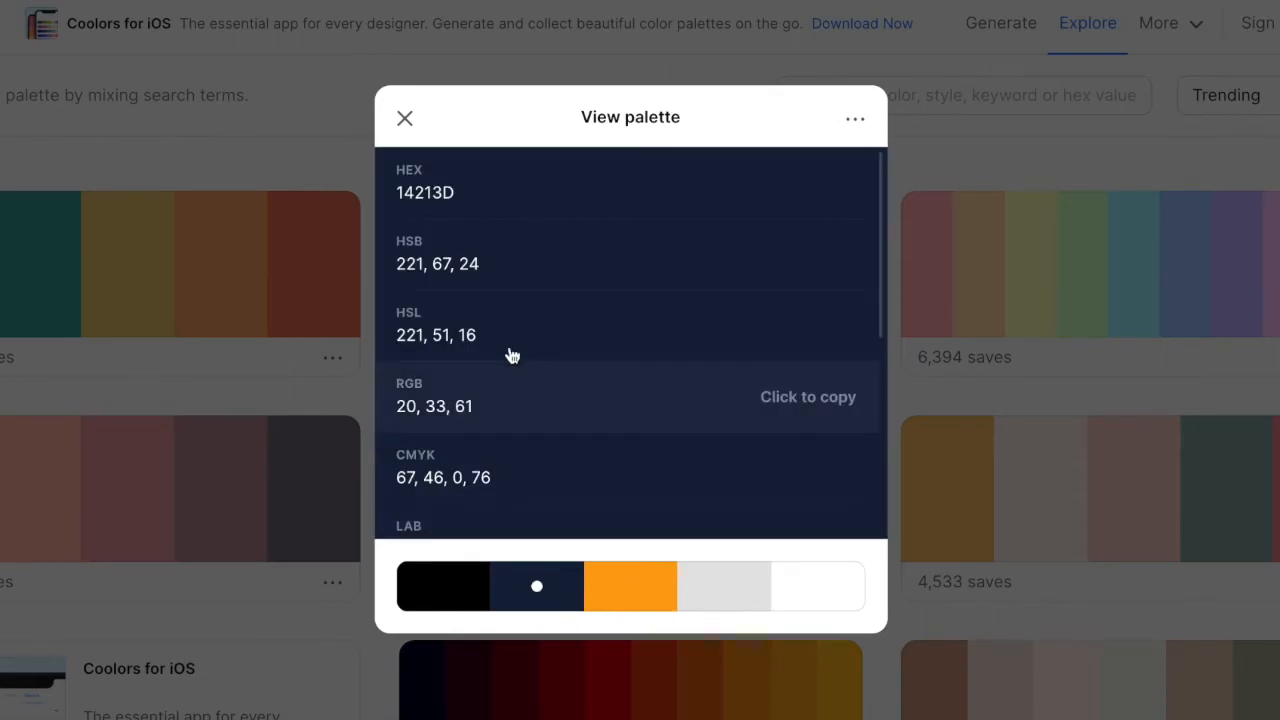
click(801, 195)
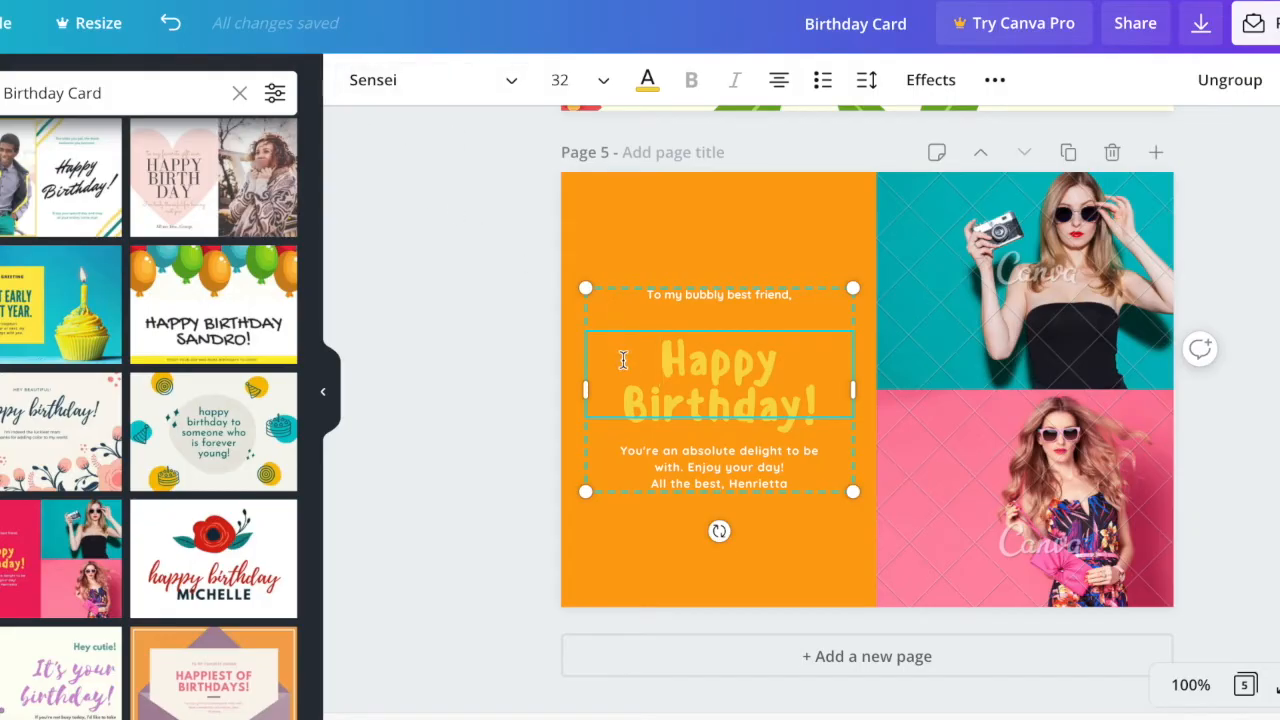
Step: Set the text colour of the page 5 heading "Happy Birthday!" in Canva to 14213D
double_click(657, 390)
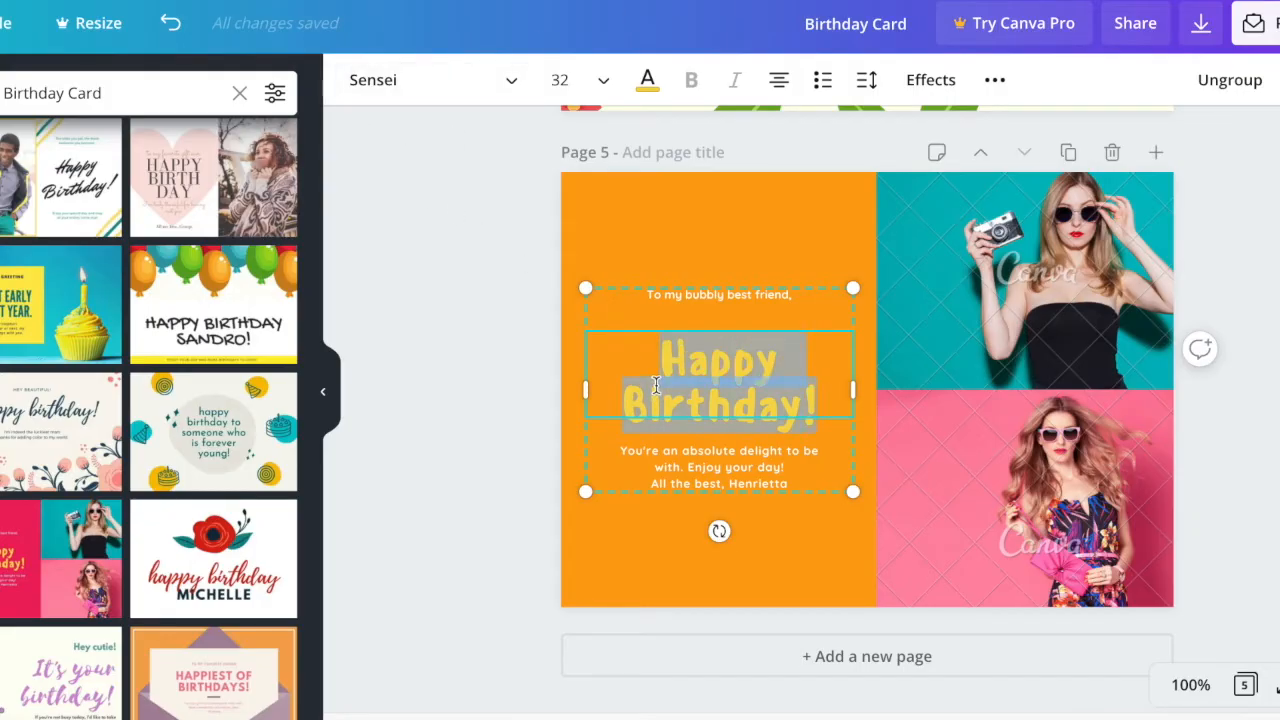
click(648, 80)
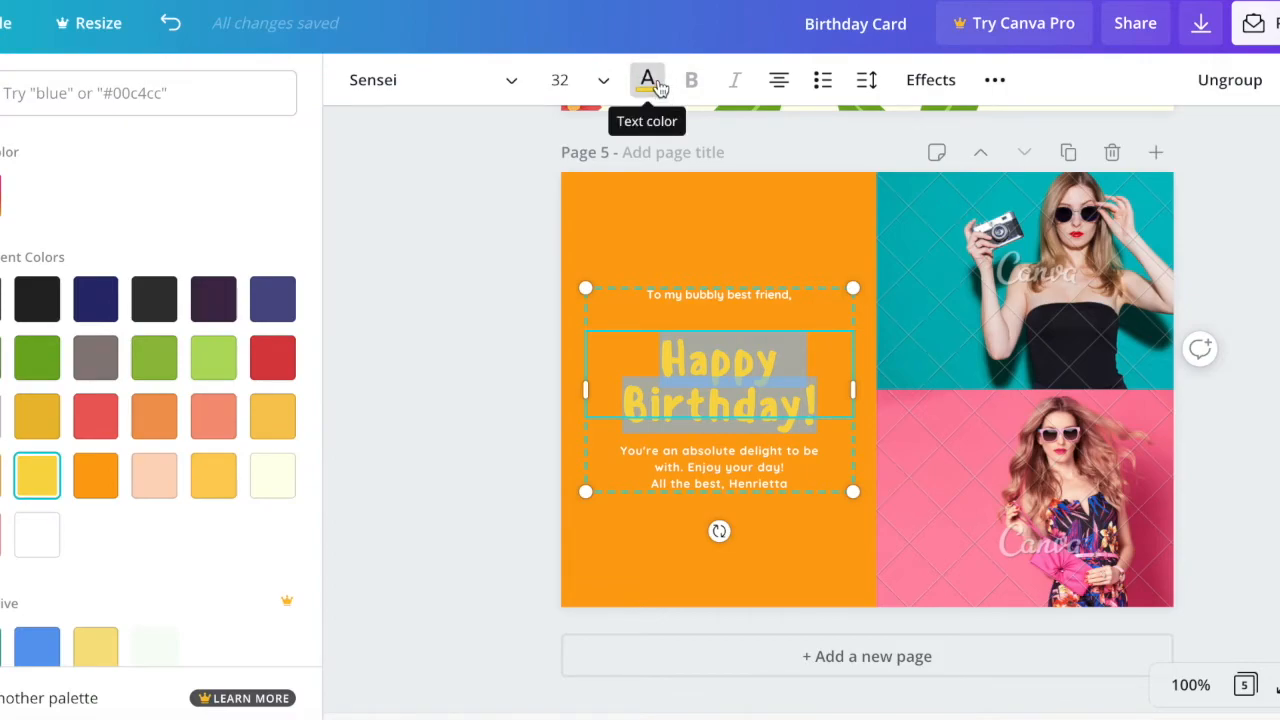
click(130, 93)
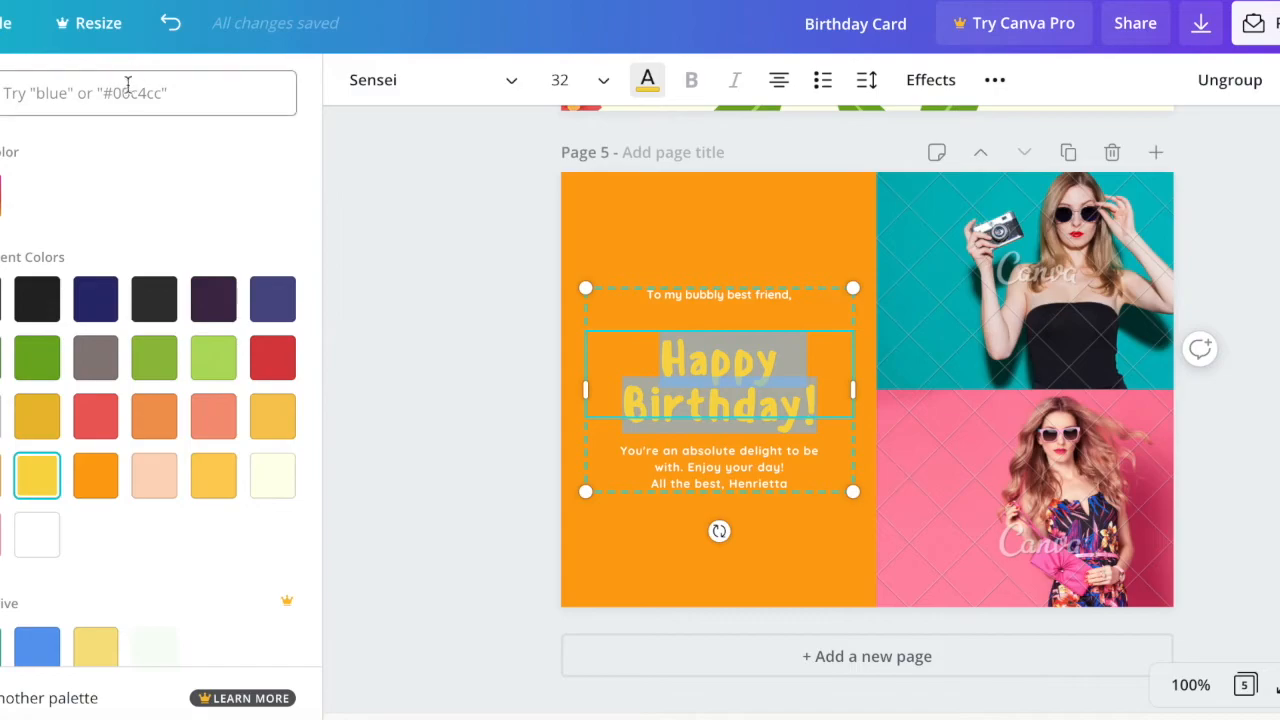
text(14213D)
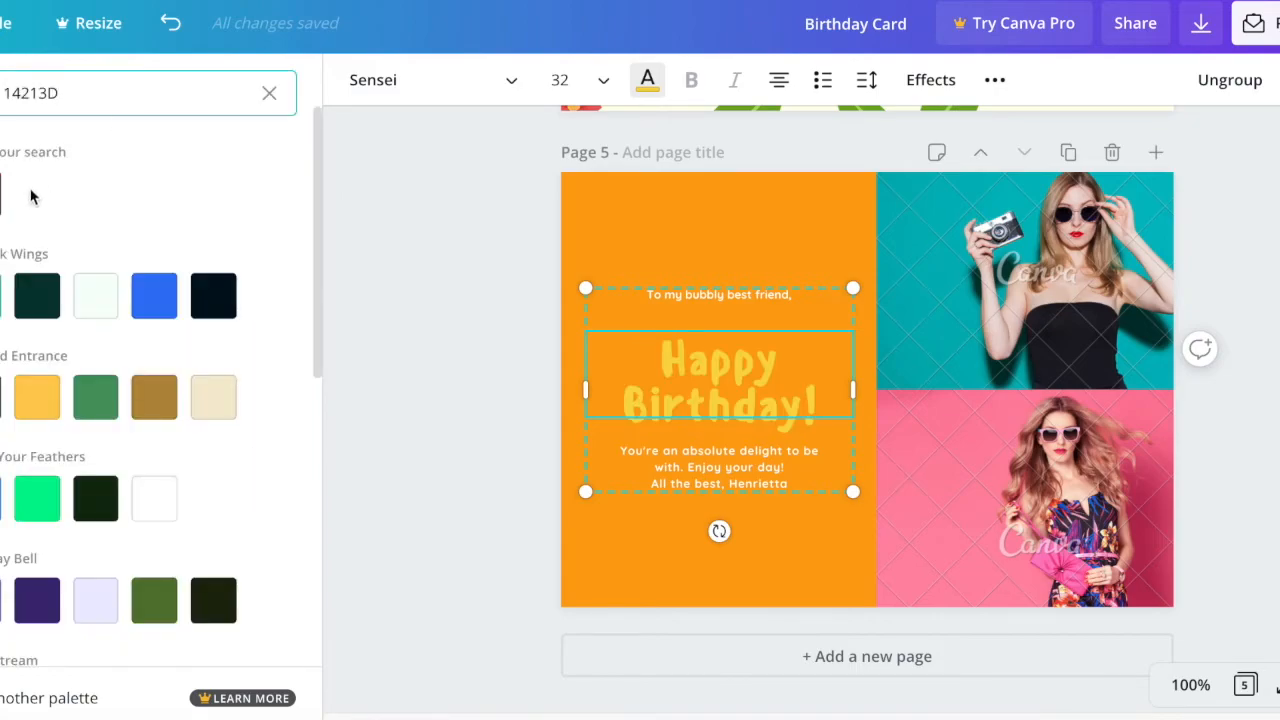
click(1, 195)
click(480, 386)
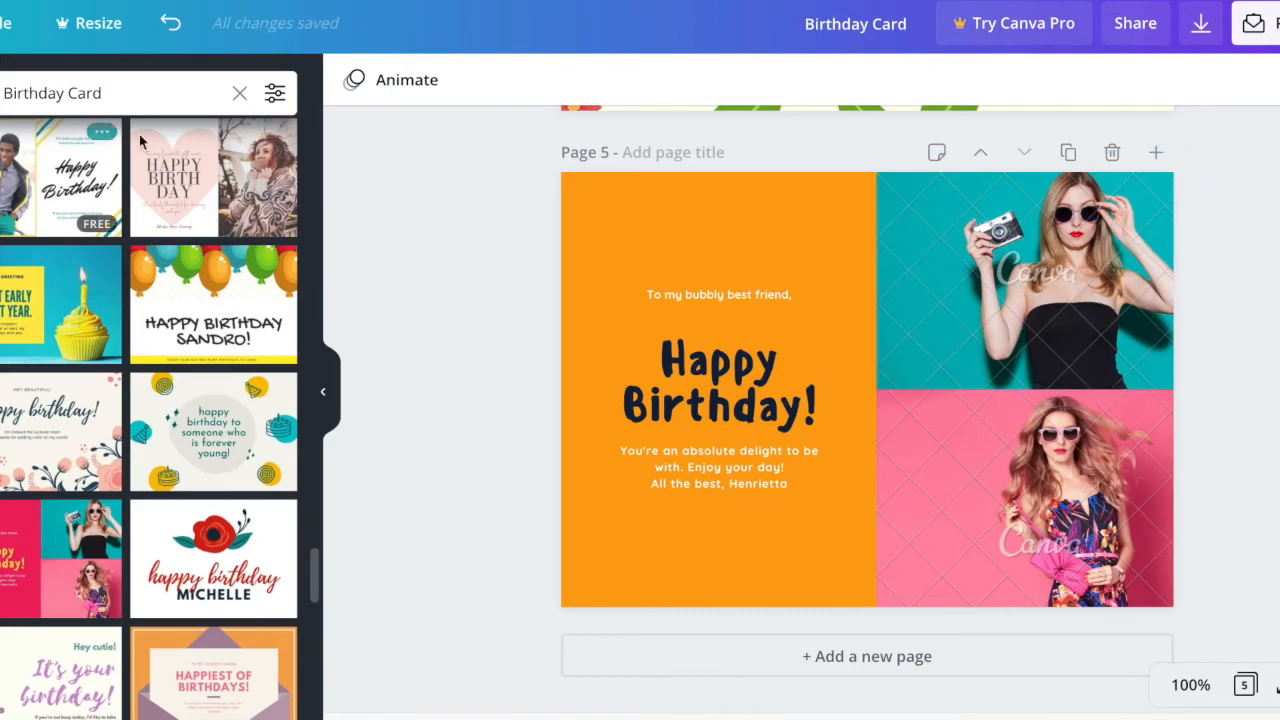
Step: Replace the card's upper photo with the free group photo in face masks and the lower one with the red-haired woman
click(2, 315)
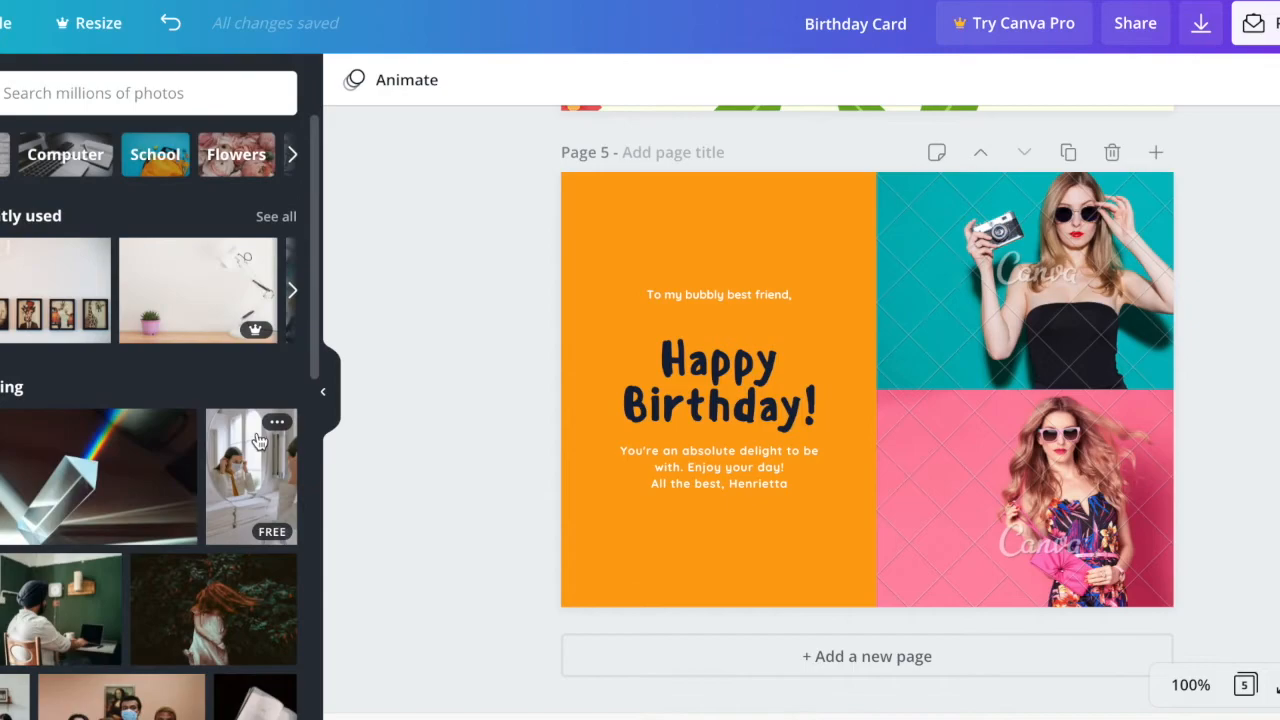
scroll(90, 380, down, 4)
drag(88, 350, 885, 236)
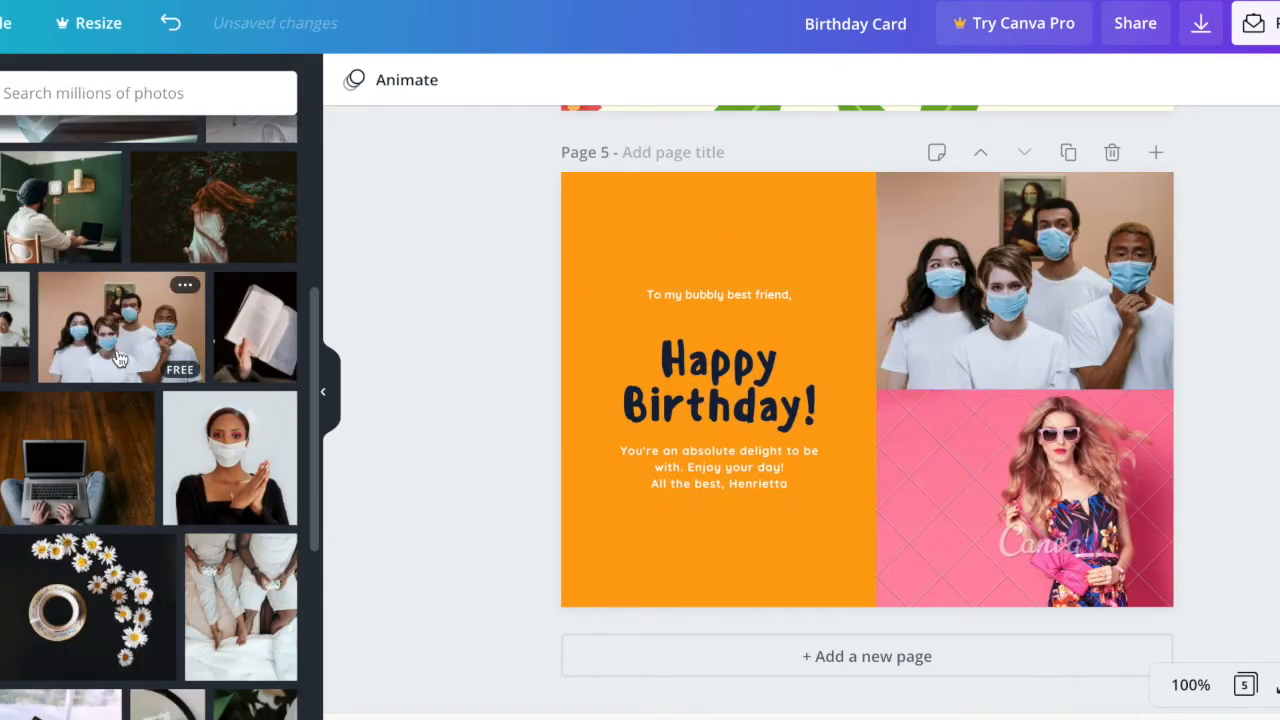
drag(220, 236, 940, 471)
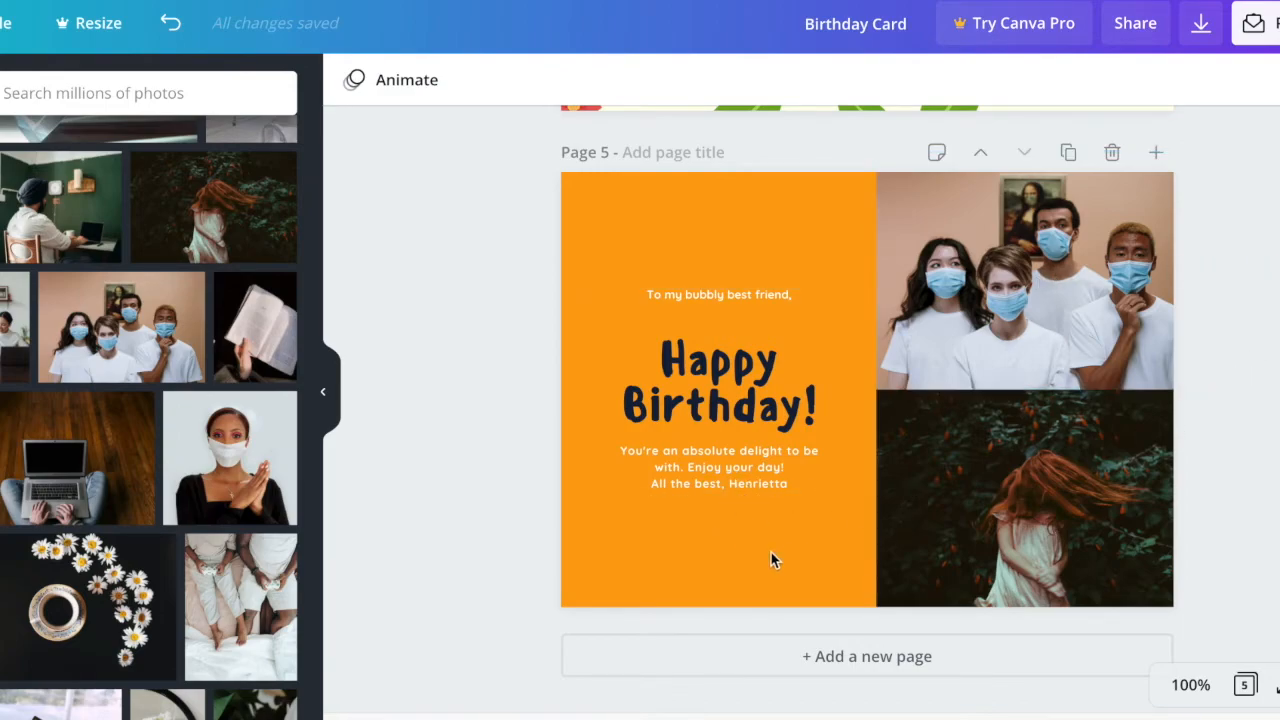
Step: Replace the sender's first name in the "All the best" sign-off of the page 5 message
click(755, 488)
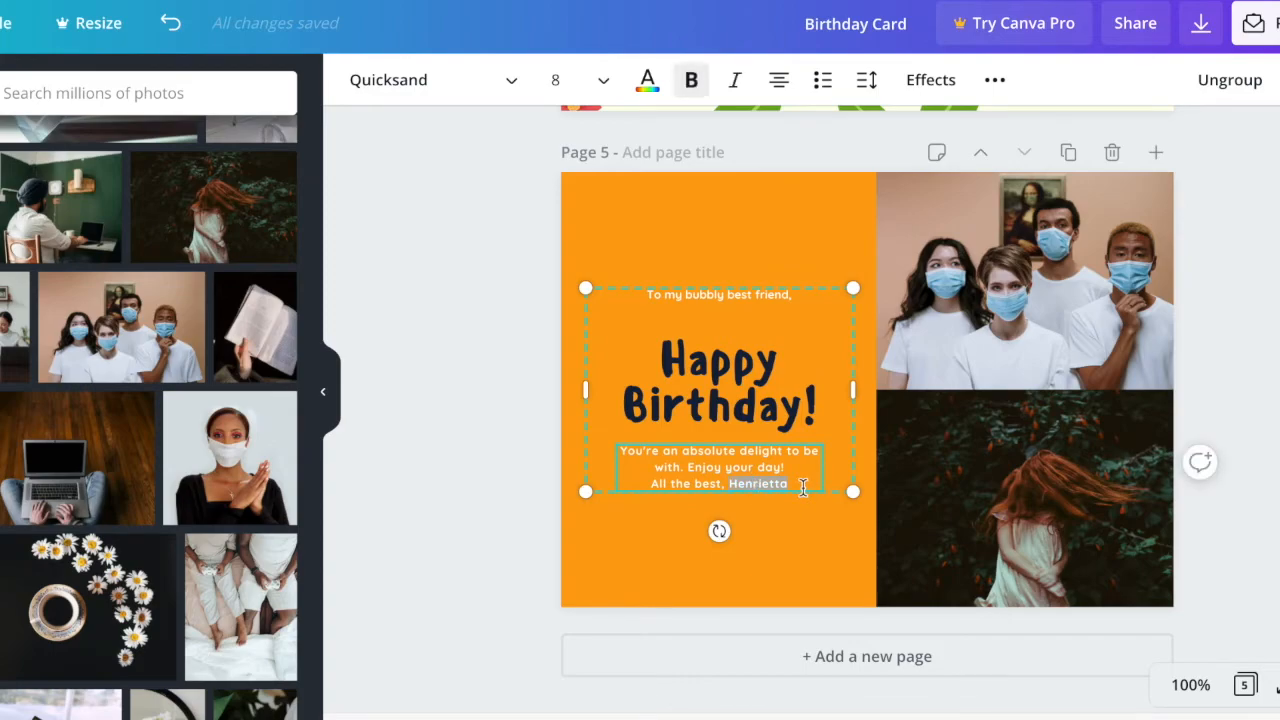
text(Jane)
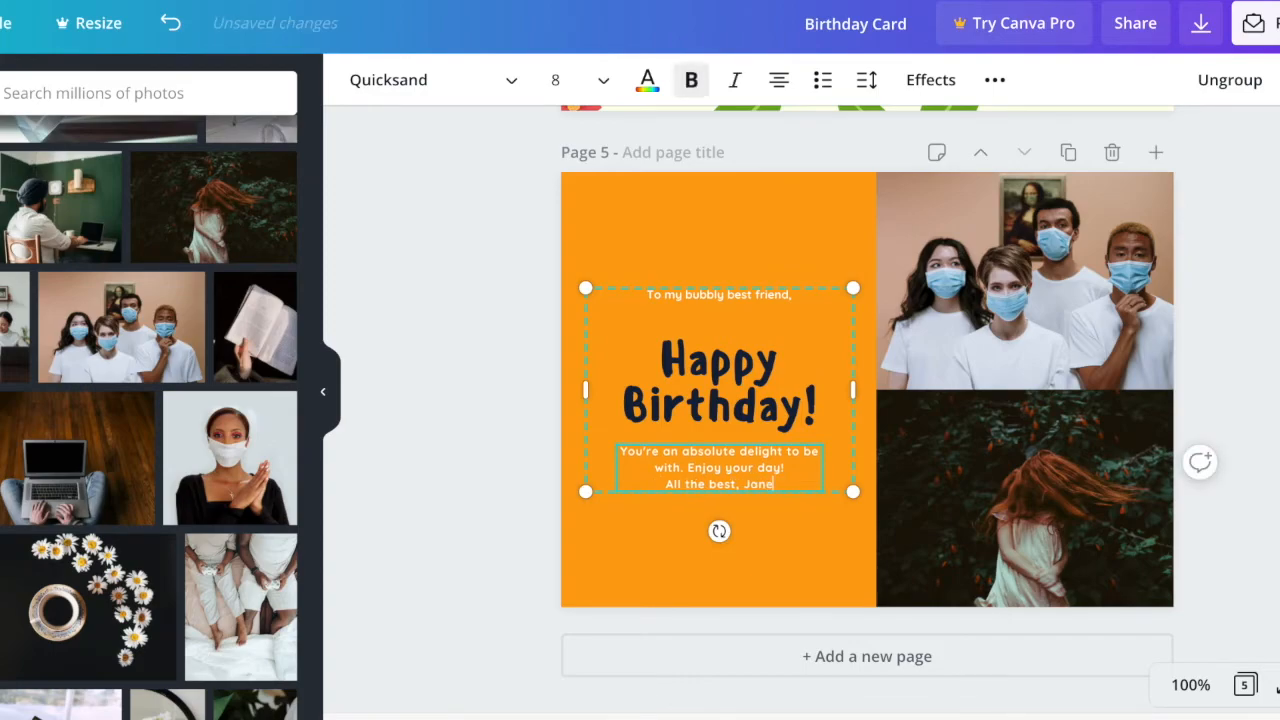
click(536, 346)
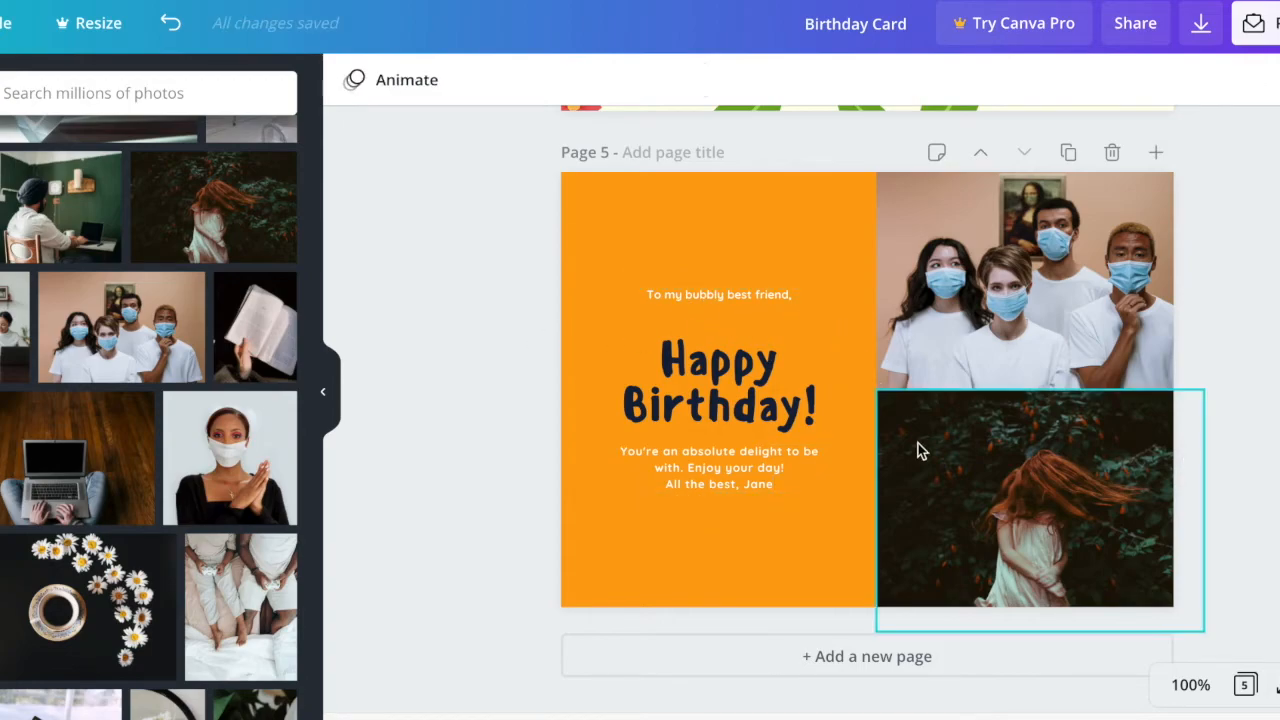
Step: Change the greeting line above the heading to "To my bubbly best friends,"
click(773, 294)
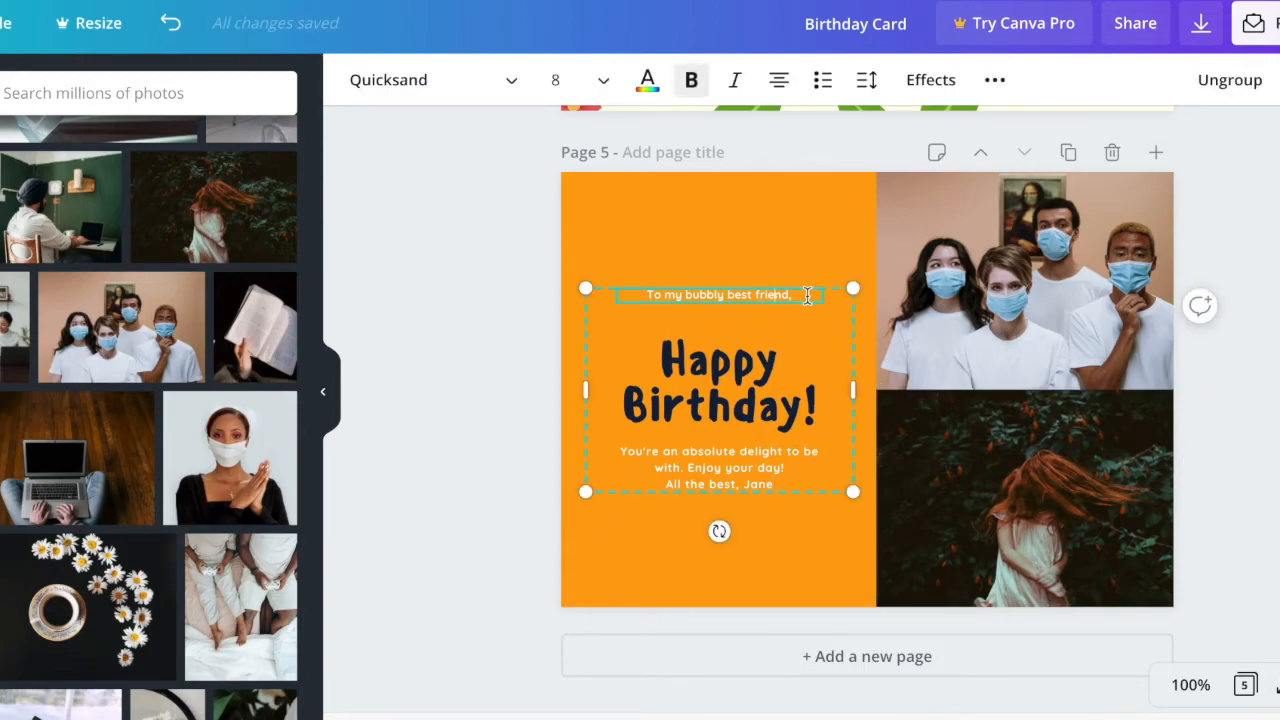
text(s)
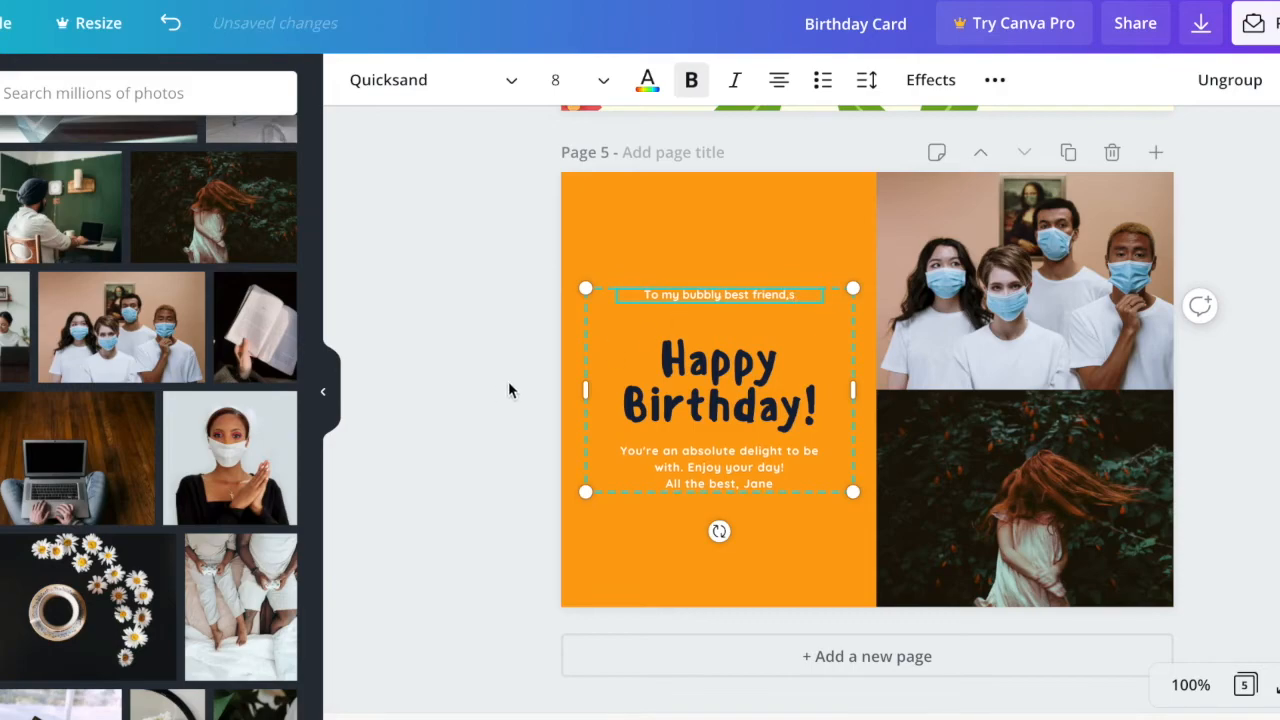
key(BackSpace)
key(BackSpace)
text(s)
click(541, 343)
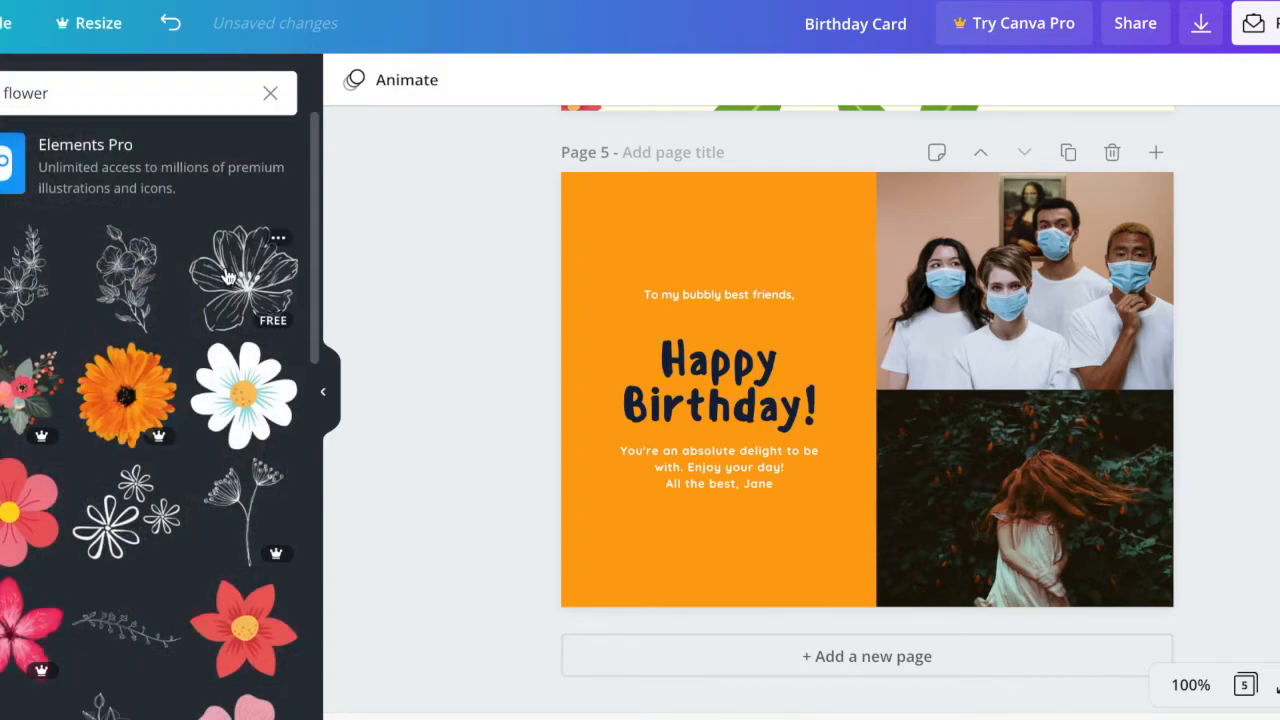
Step: Add the free line-drawn open flower to page 5, shrink it and place it centred beneath the sign-off
click(228, 278)
drag(889, 414, 648, 230)
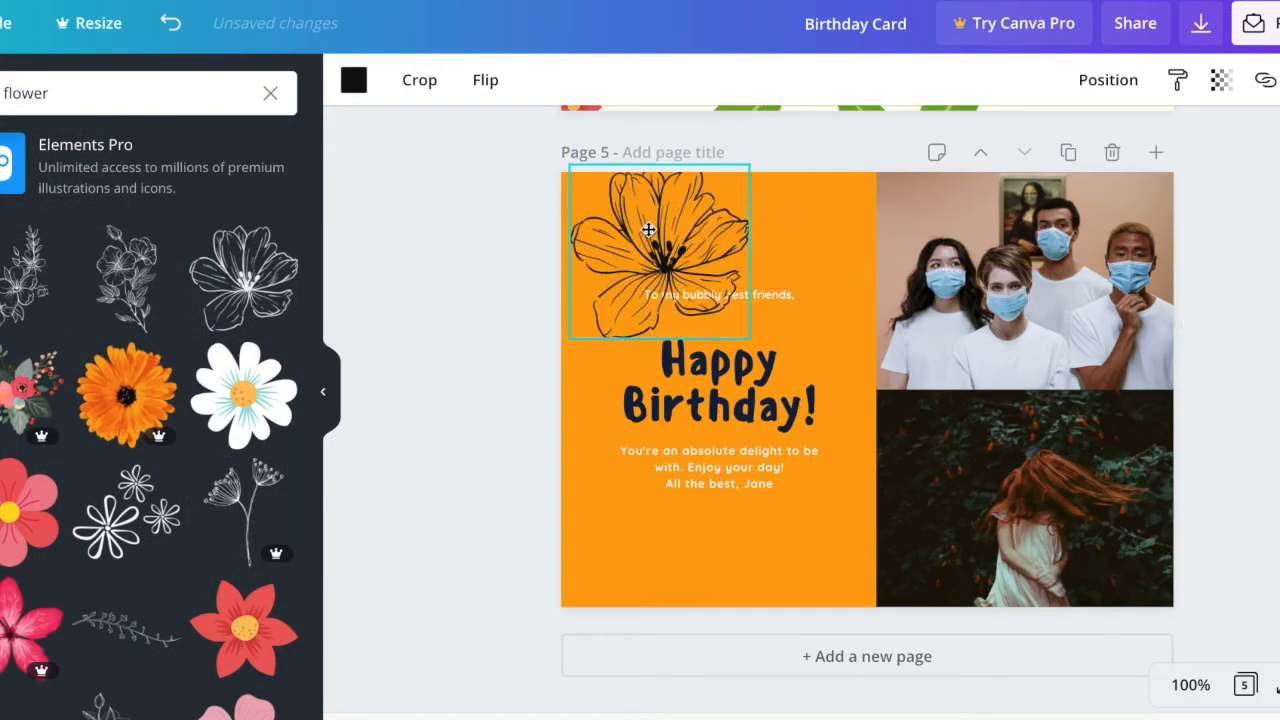
drag(746, 334, 738, 549)
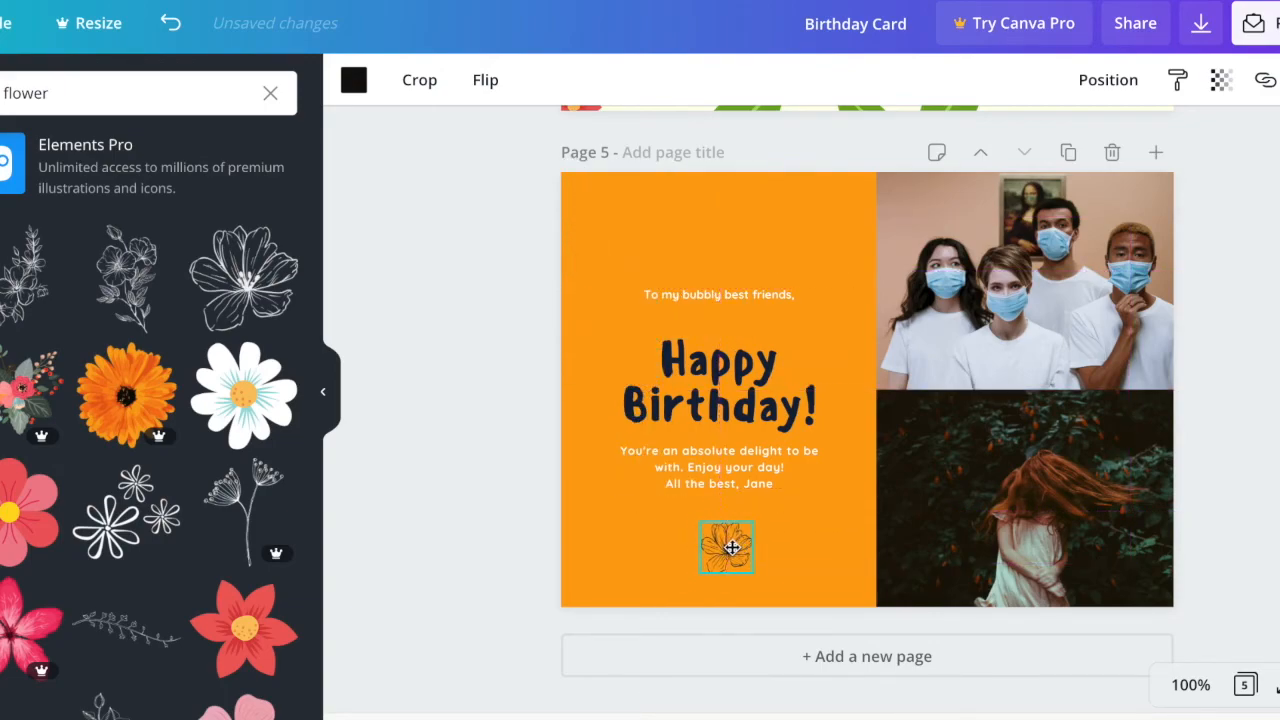
Step: Change the message and sign-off text below the heading on page 5 to dark navy, matching the heading
click(712, 462)
key(ctrl+a)
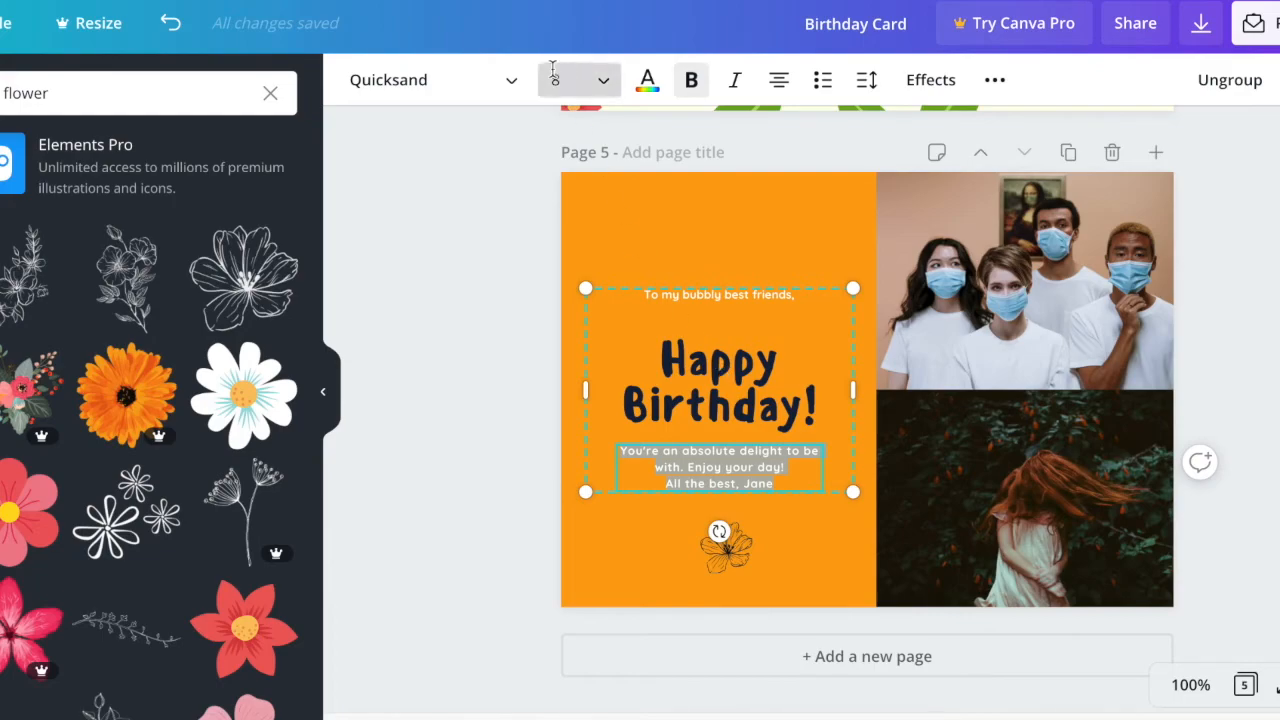
click(651, 80)
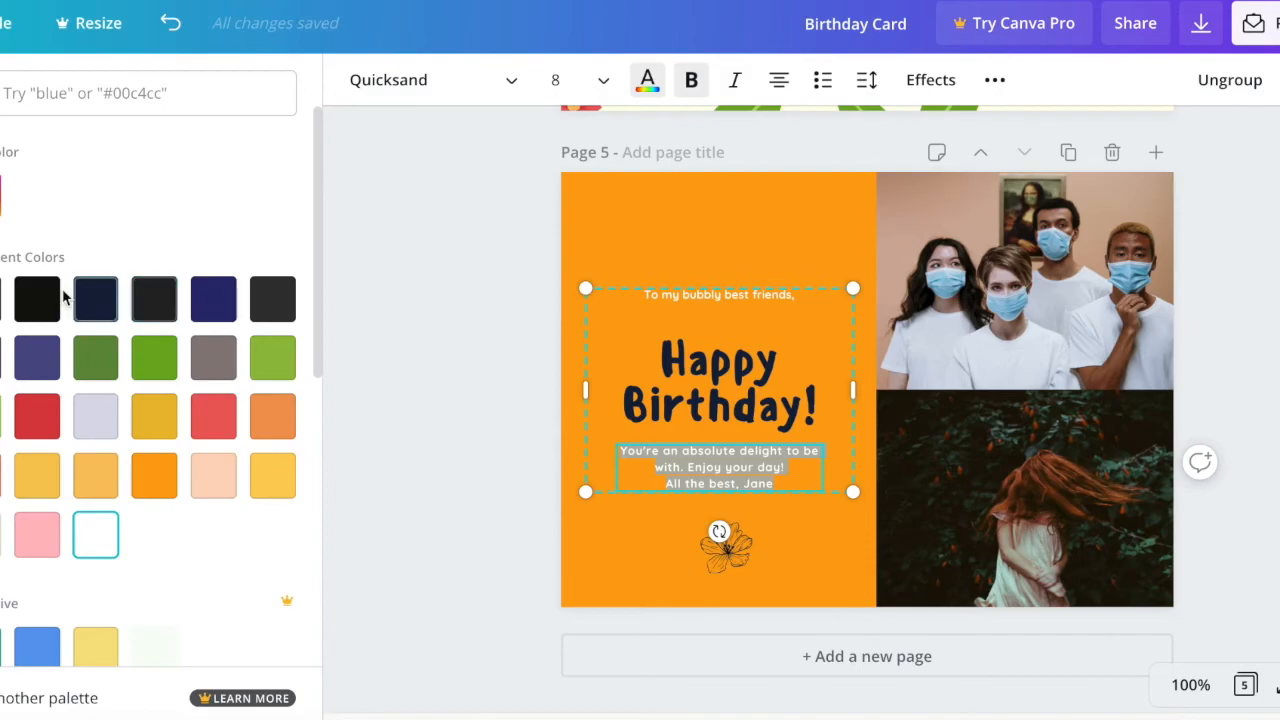
click(97, 297)
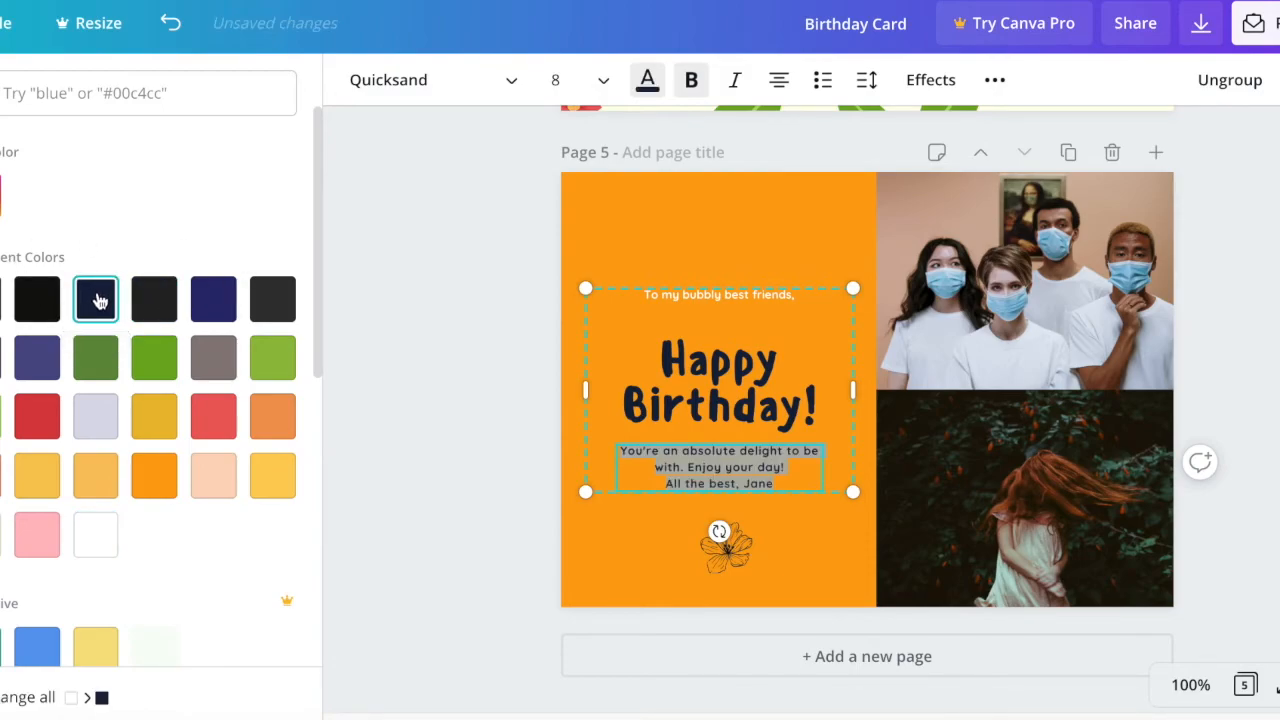
click(765, 395)
click(765, 395)
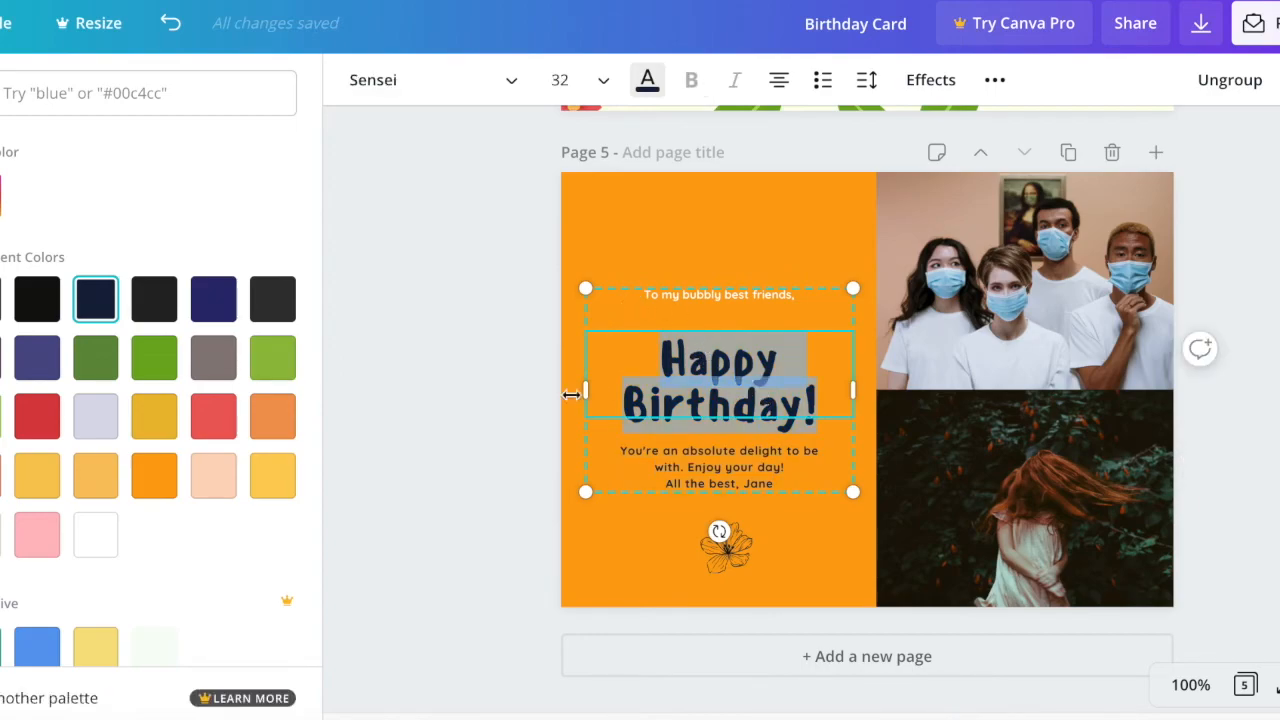
click(527, 423)
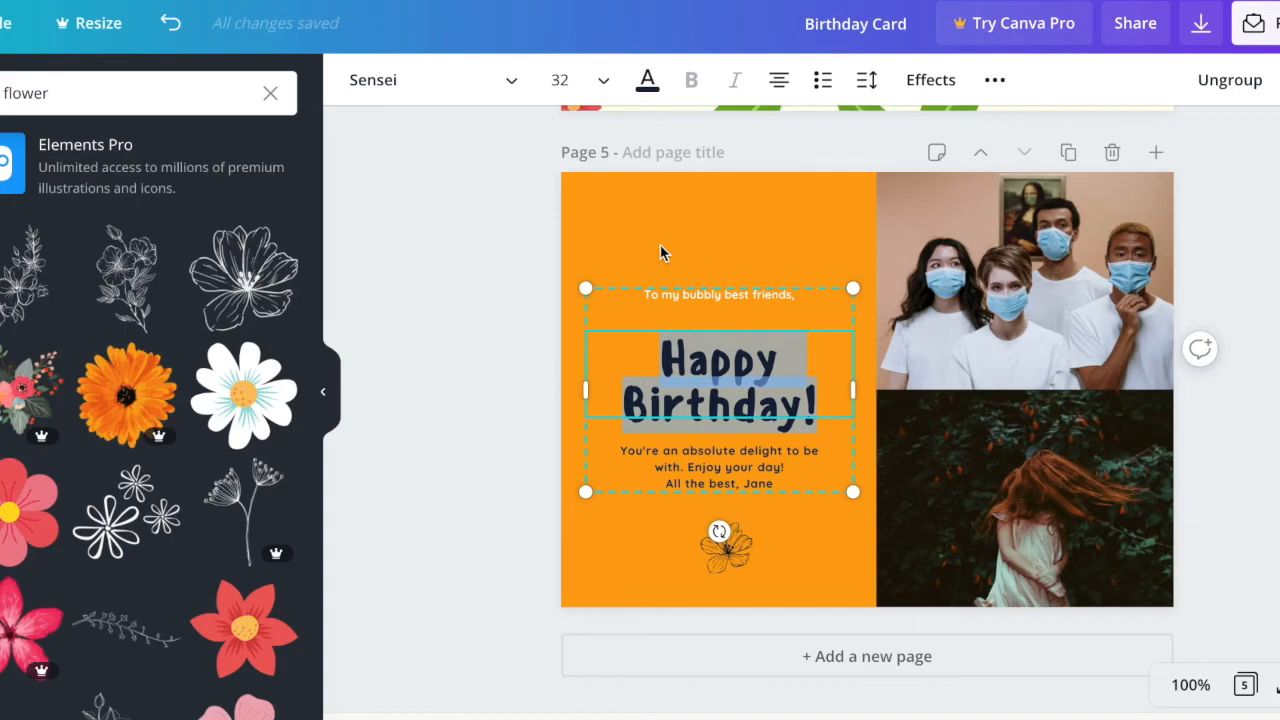
click(635, 222)
Step: Copy a green leaf from the lower edge of page 4 and paste it onto page 5
scroll(627, 337, up, 1)
scroll(630, 336, up, 5)
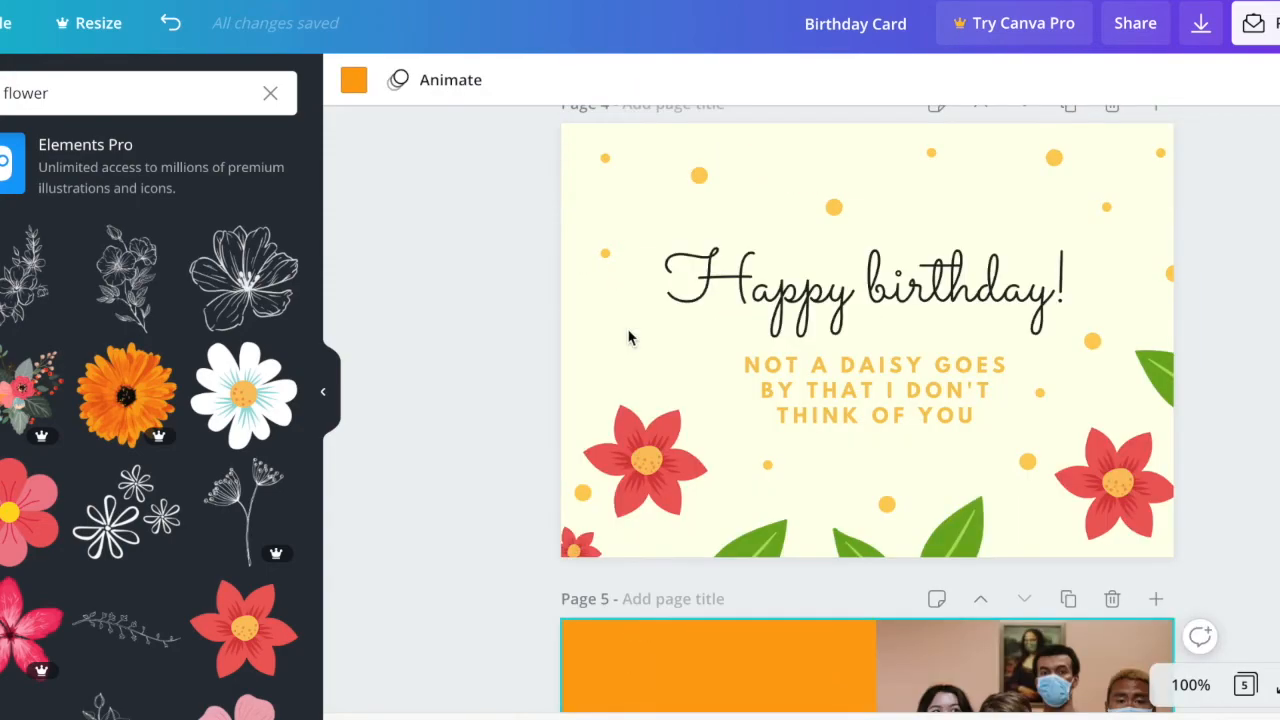
click(786, 546)
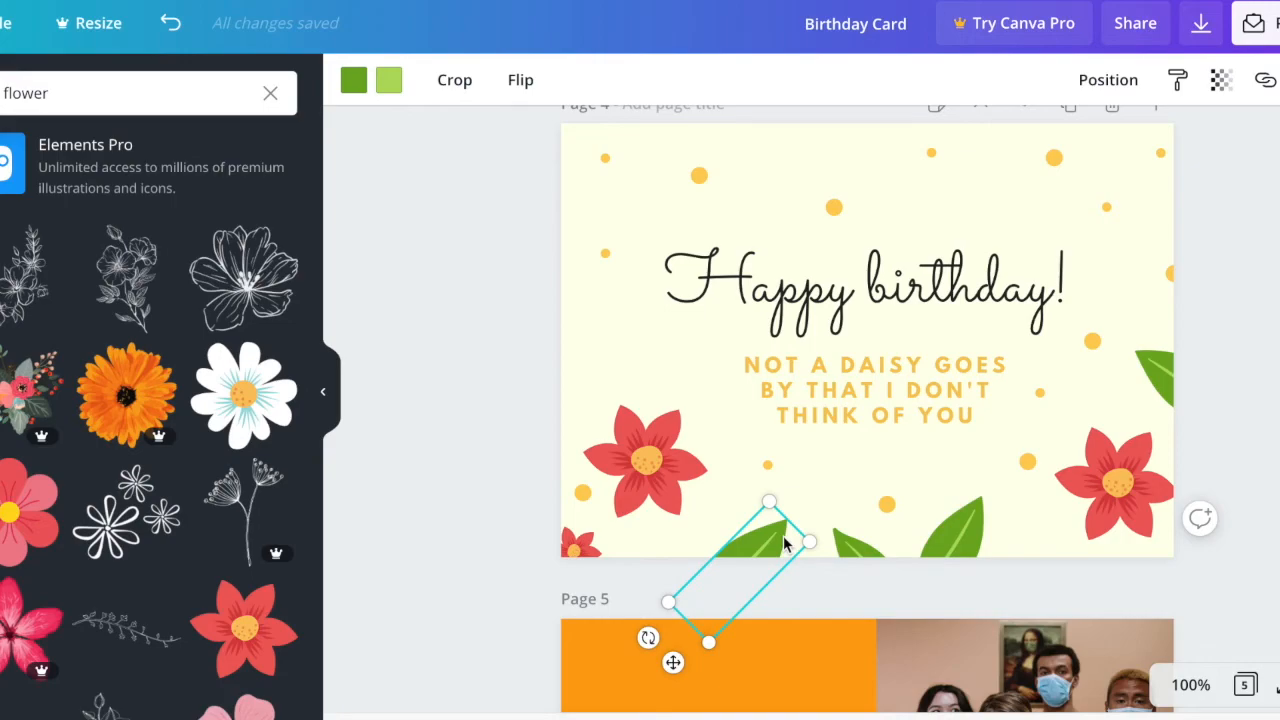
scroll(783, 540, down, 4)
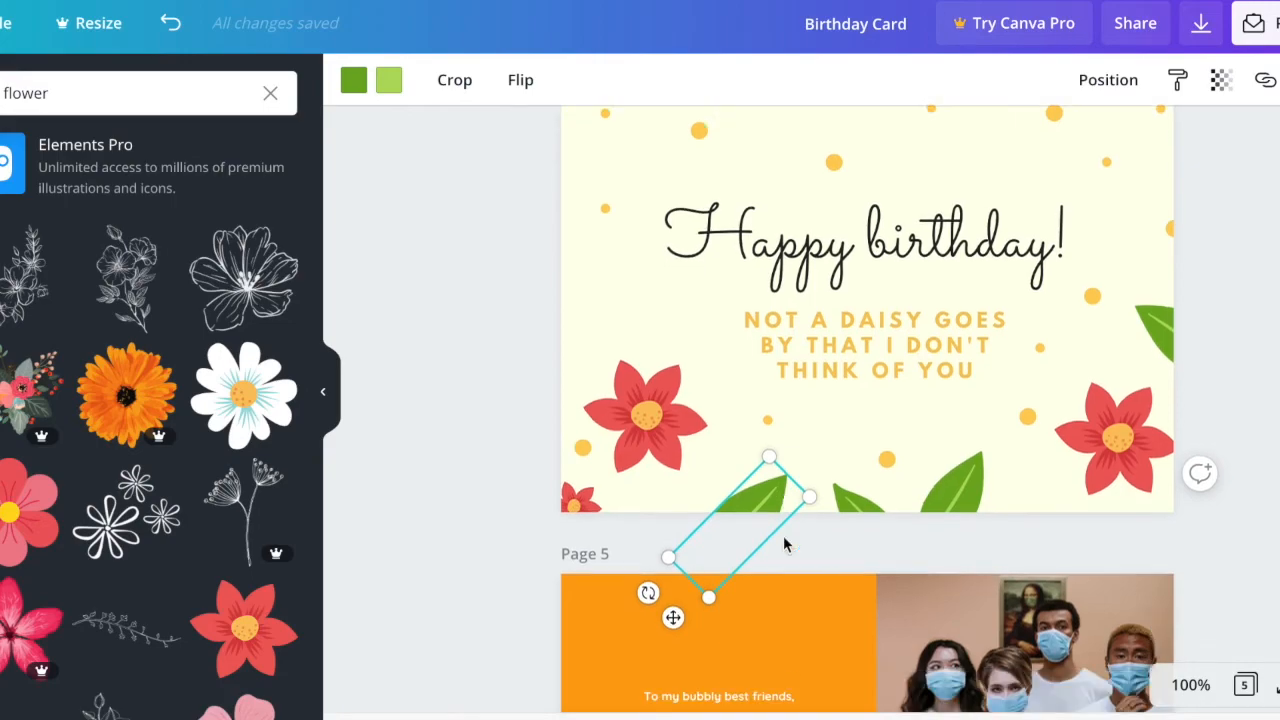
click(590, 320)
key(ctrl+v)
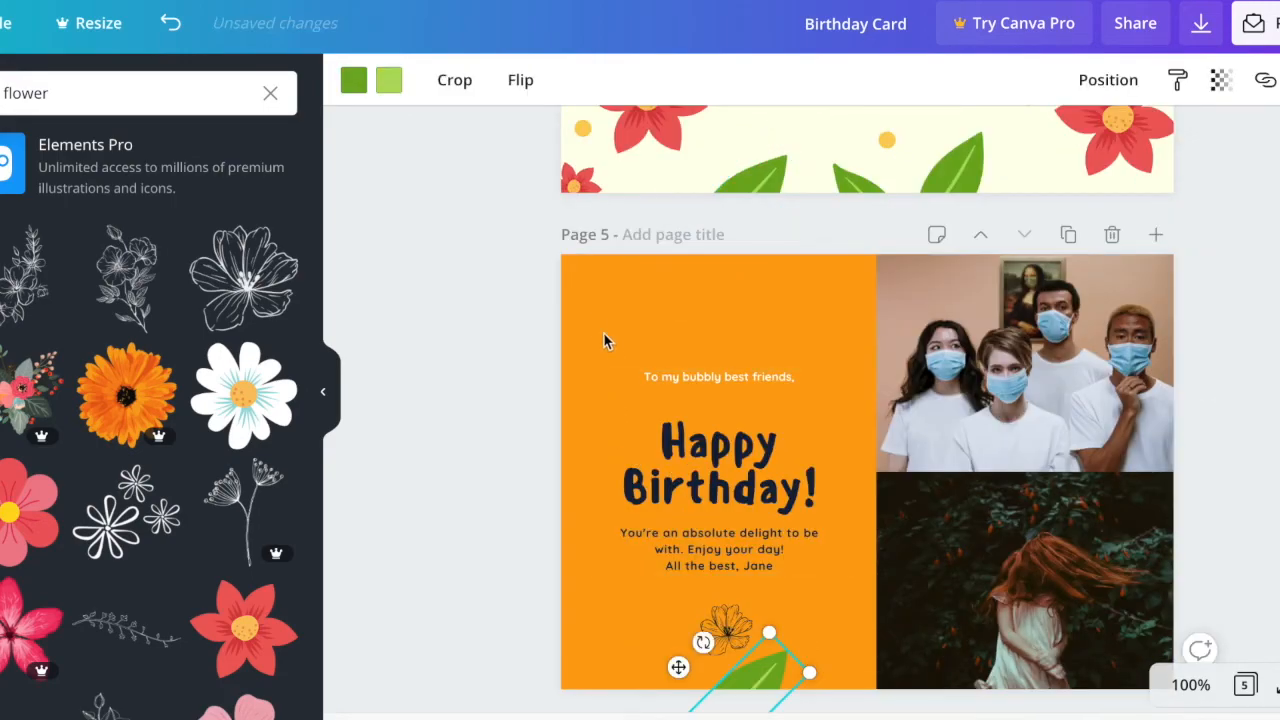
Step: Try green for the greeting line "To my bubbly best friends,", and undo both the recolouring and the pasted leaf
click(720, 380)
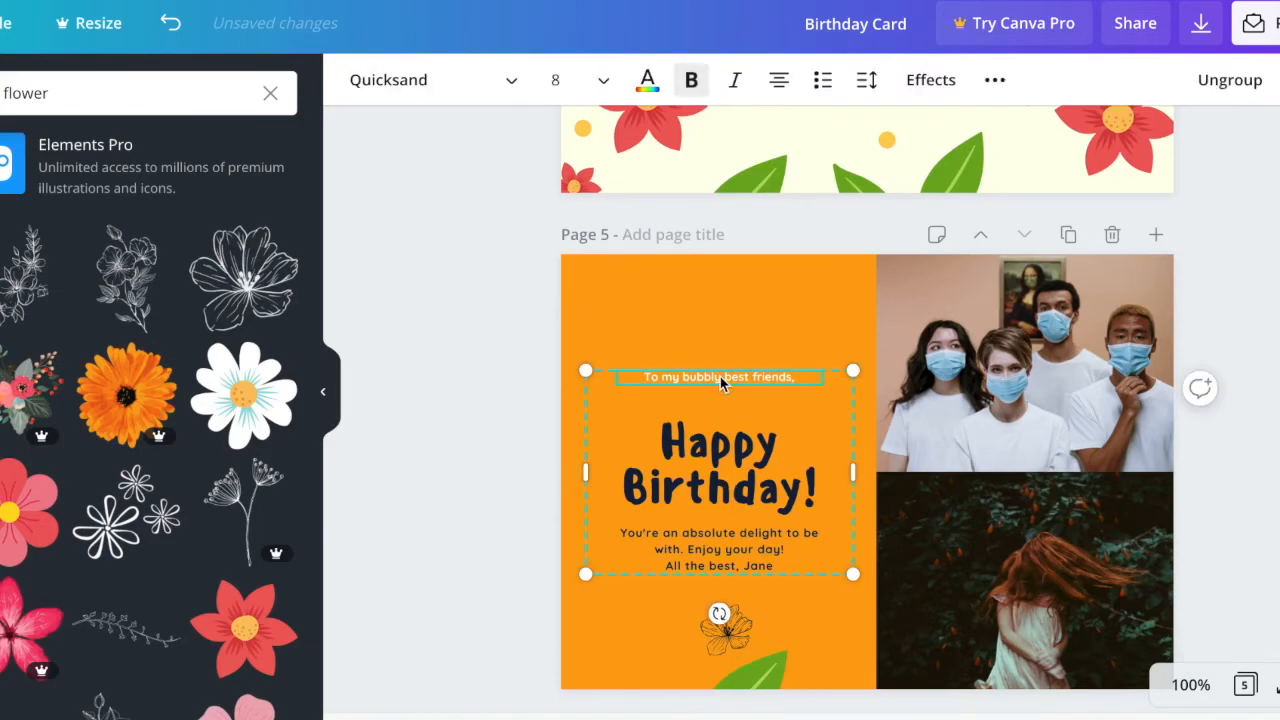
click(647, 80)
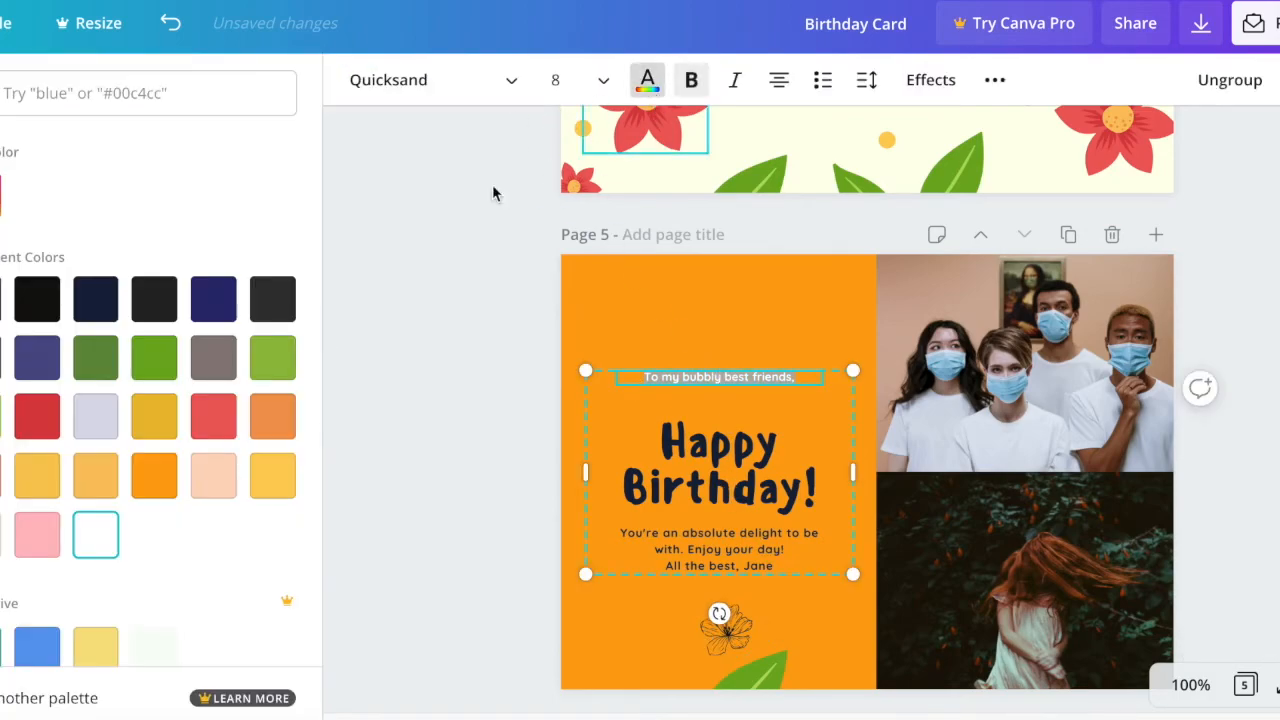
click(155, 366)
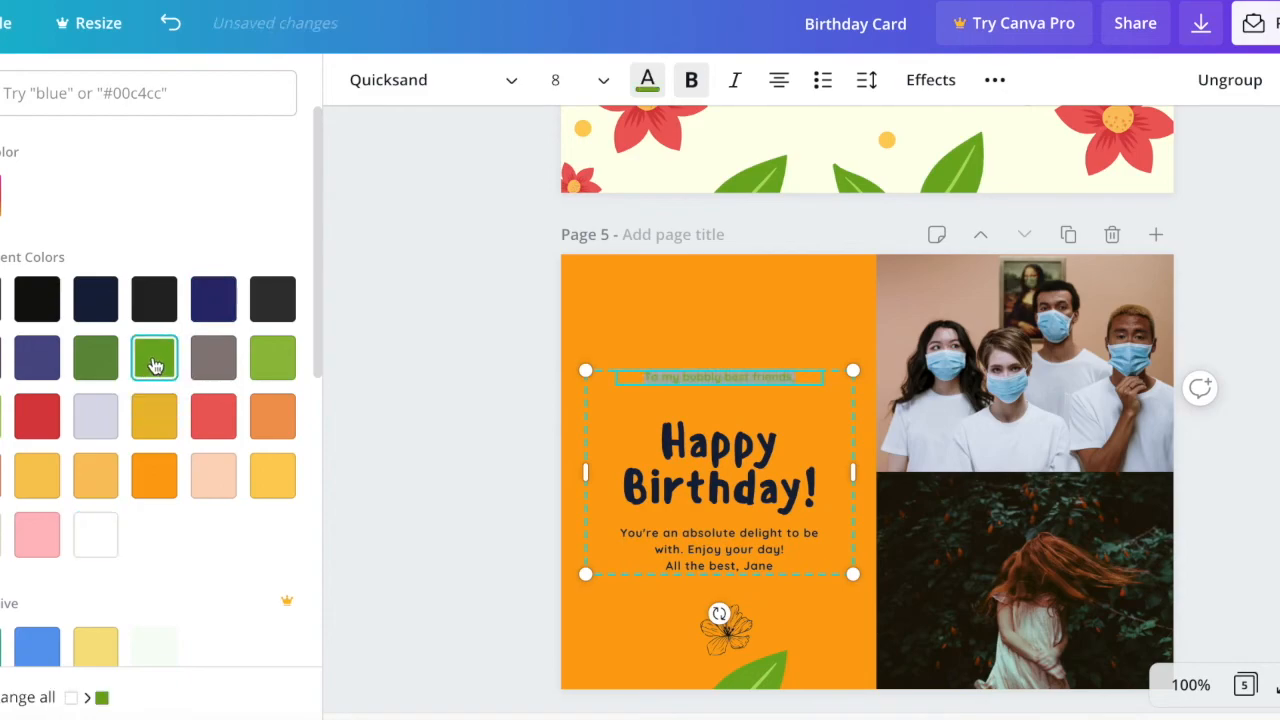
click(640, 432)
click(802, 314)
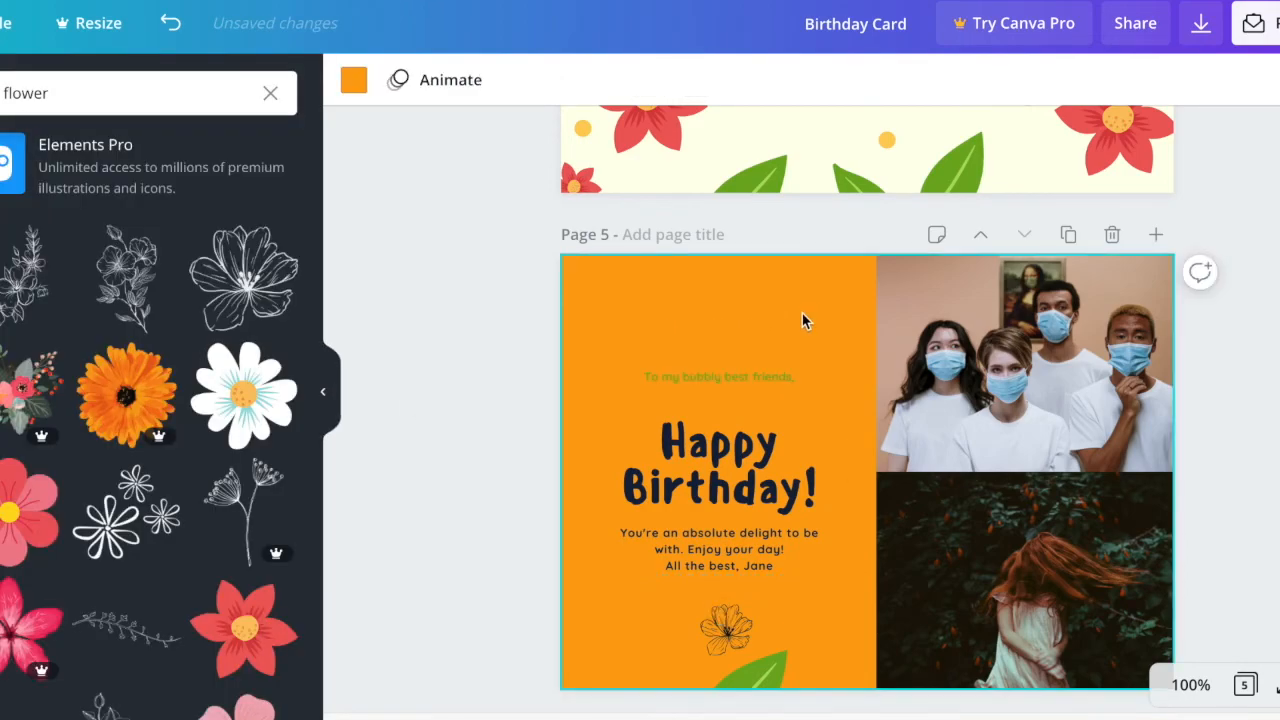
key(ctrl+z)
key(ctrl+z)
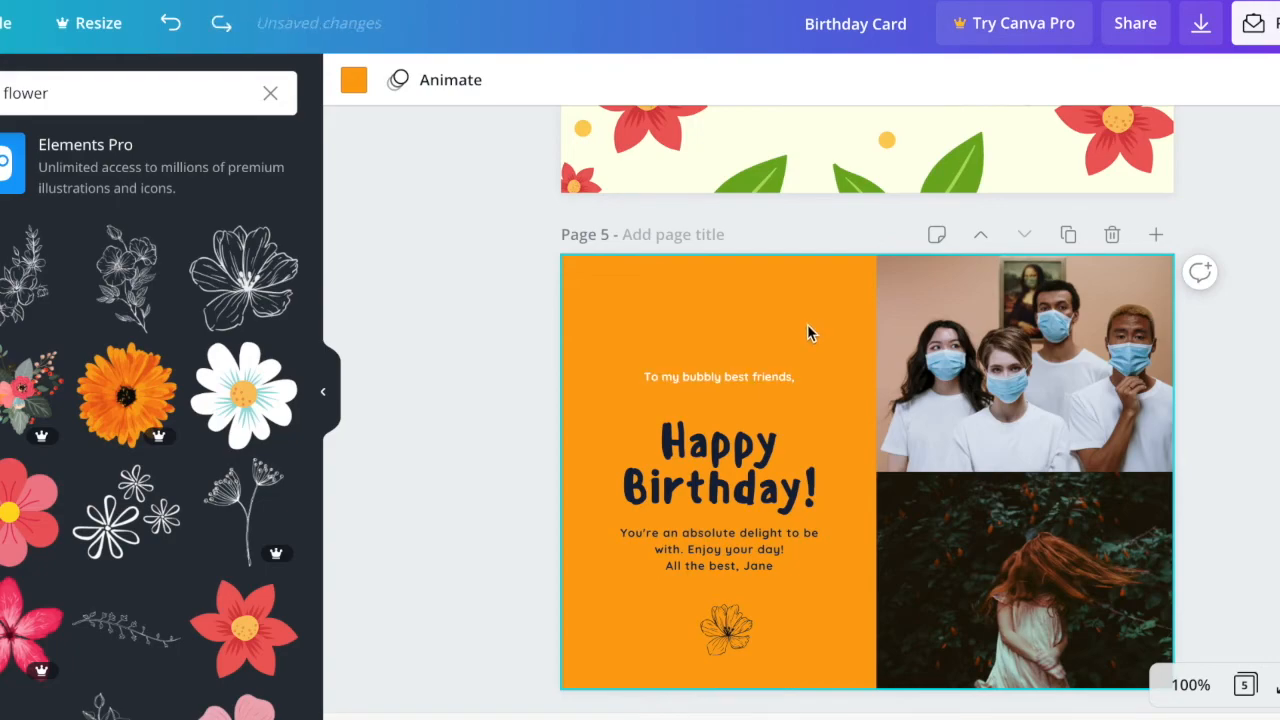
Step: Delete the line-drawn flower beneath the sign-off on page 5
click(713, 620)
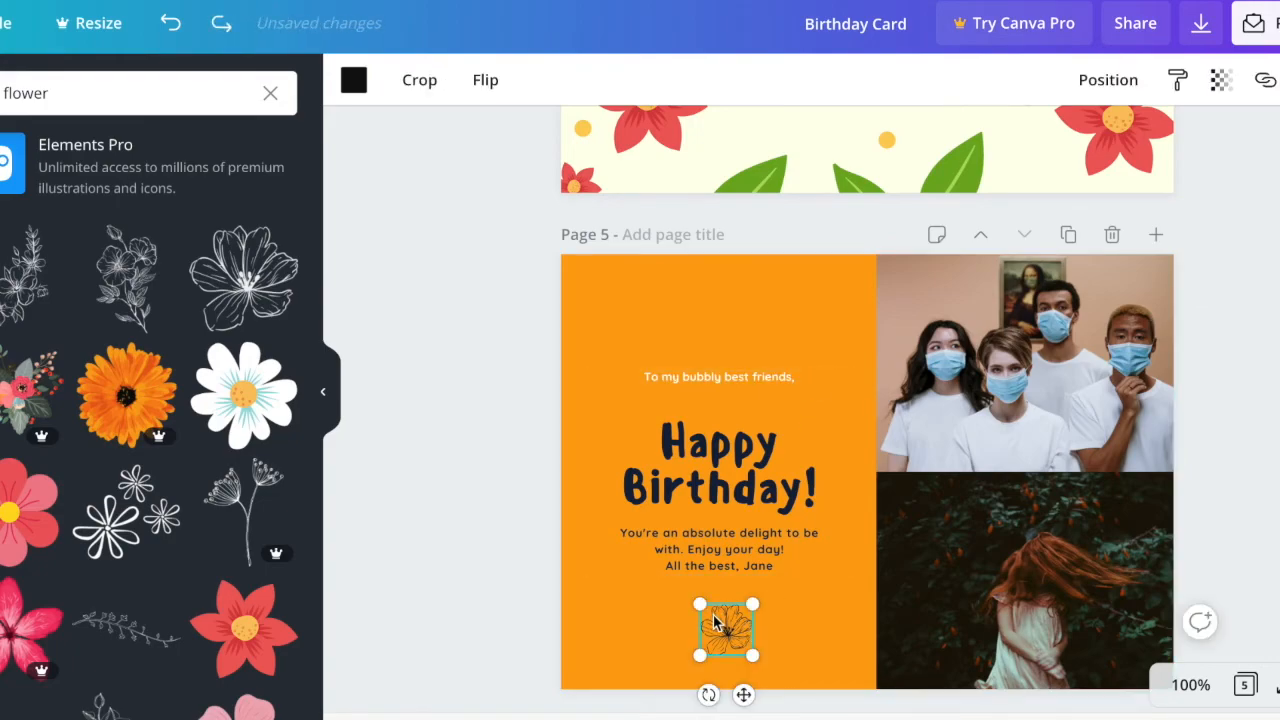
key(Delete)
scroll(830, 470, down, 1)
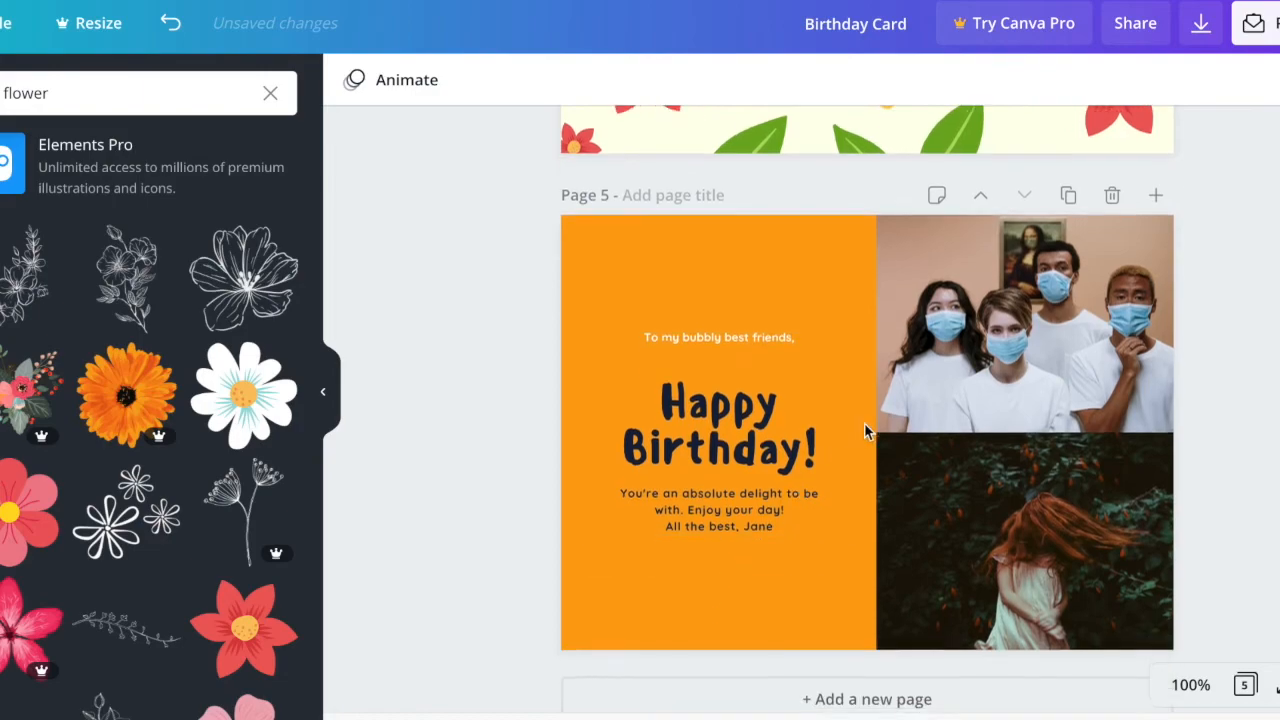
Step: Review the finished cards from page 1 through page 5, checking their text, photos and graphics
scroll(866, 430, down, 1)
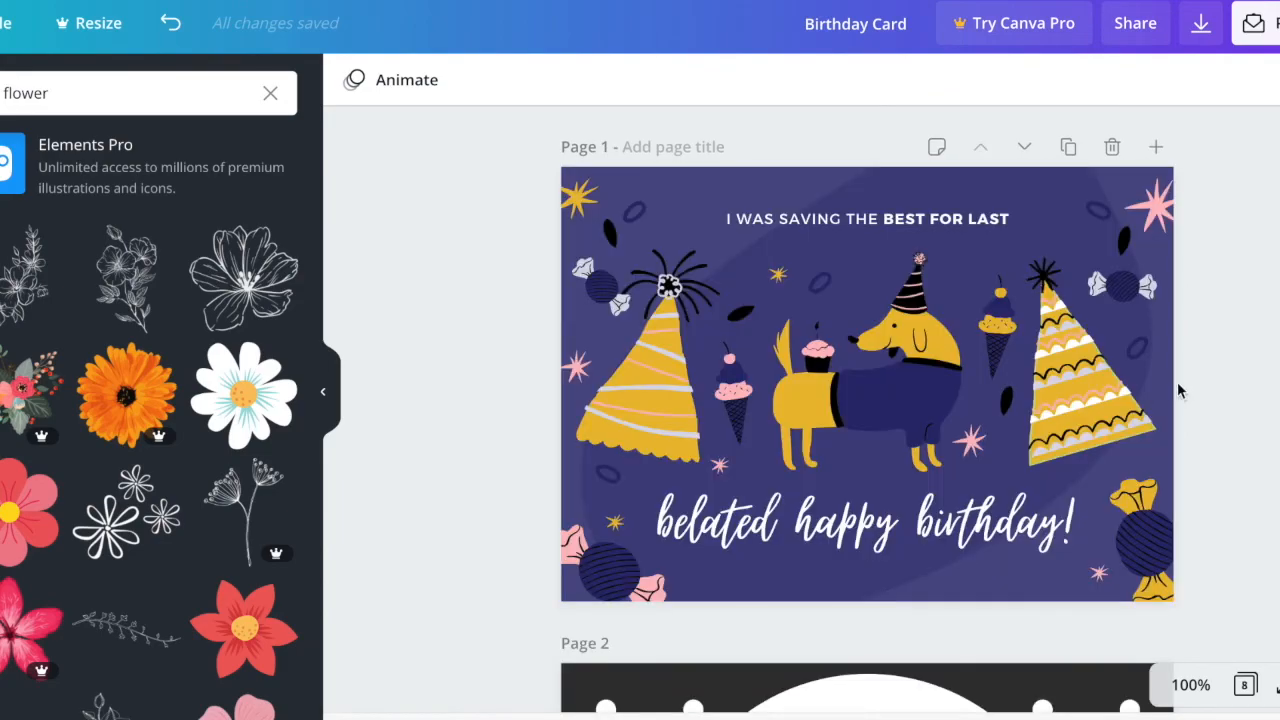
scroll(1258, 415, down, 1)
scroll(1258, 415, down, 2)
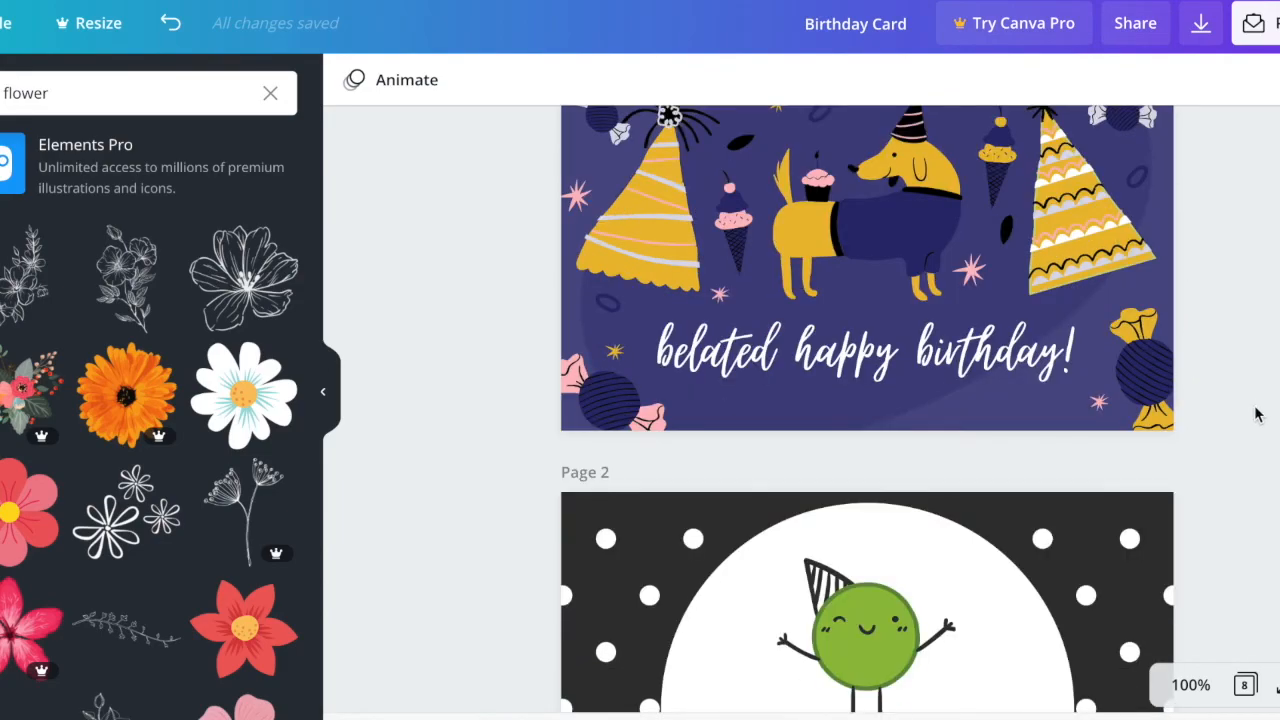
scroll(1258, 415, down, 10)
scroll(1258, 415, down, 7)
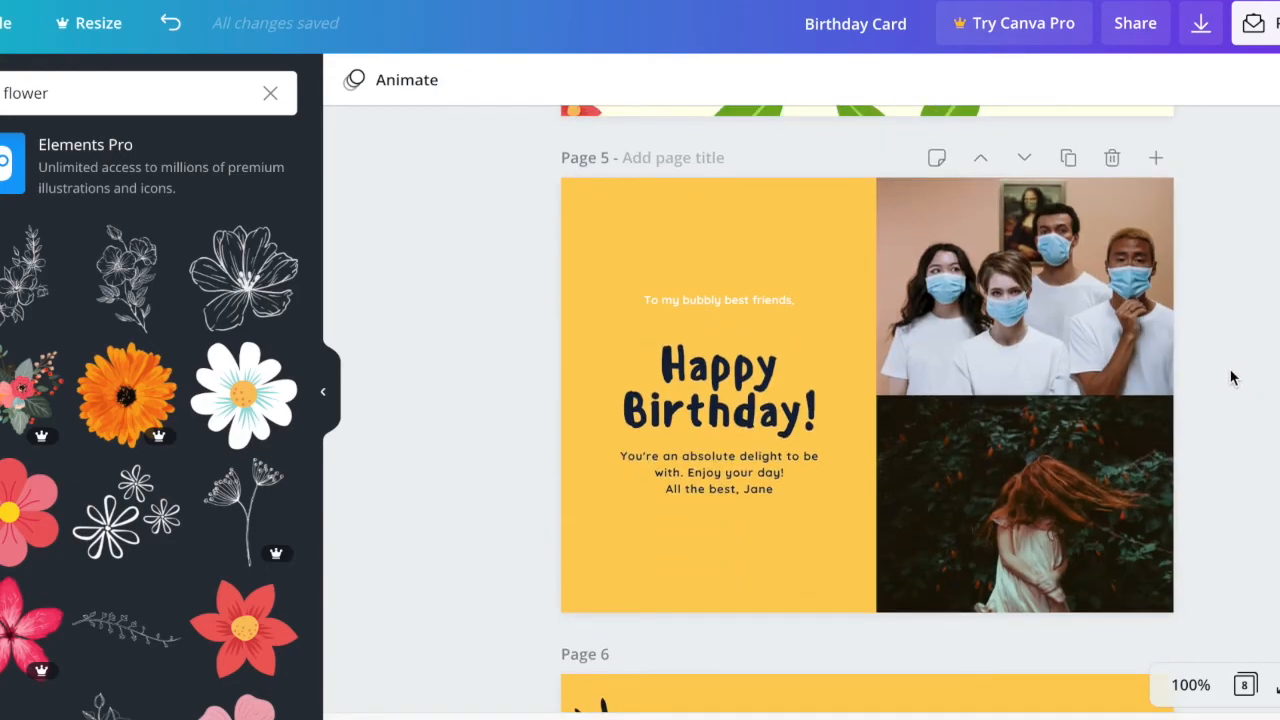
click(706, 378)
double_click(706, 378)
click(723, 401)
click(1248, 299)
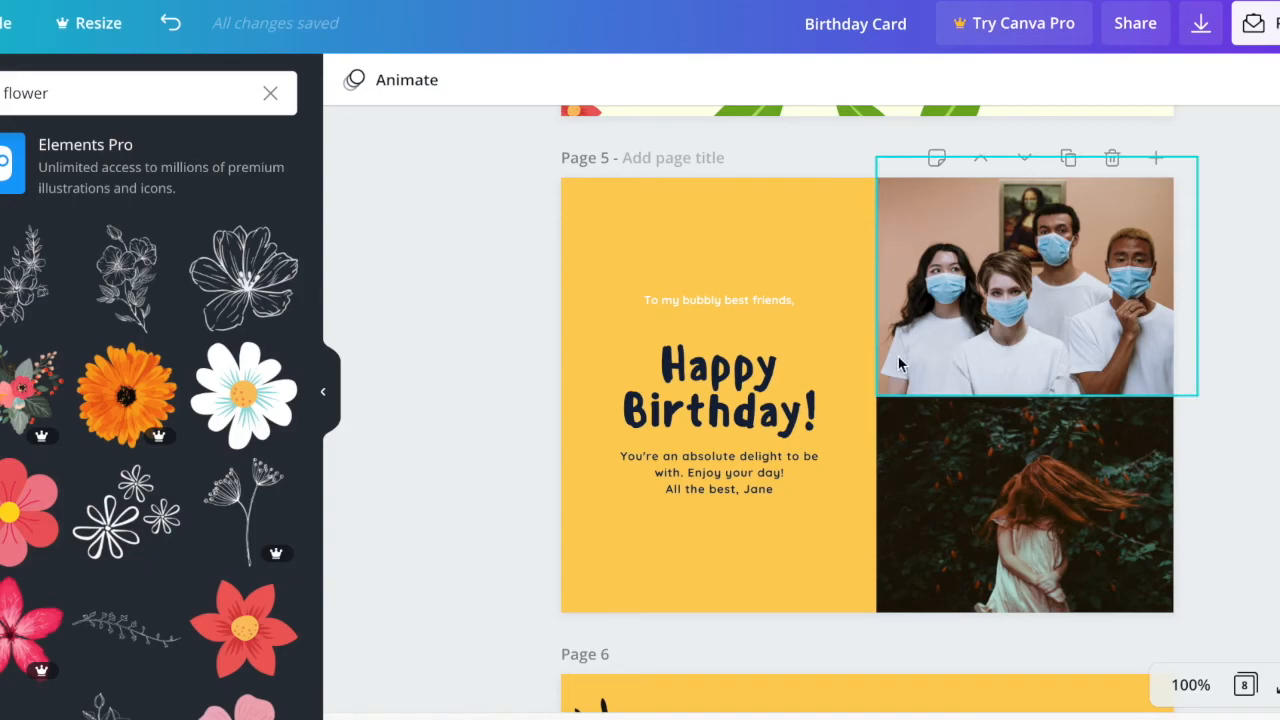
scroll(906, 355, down, 1)
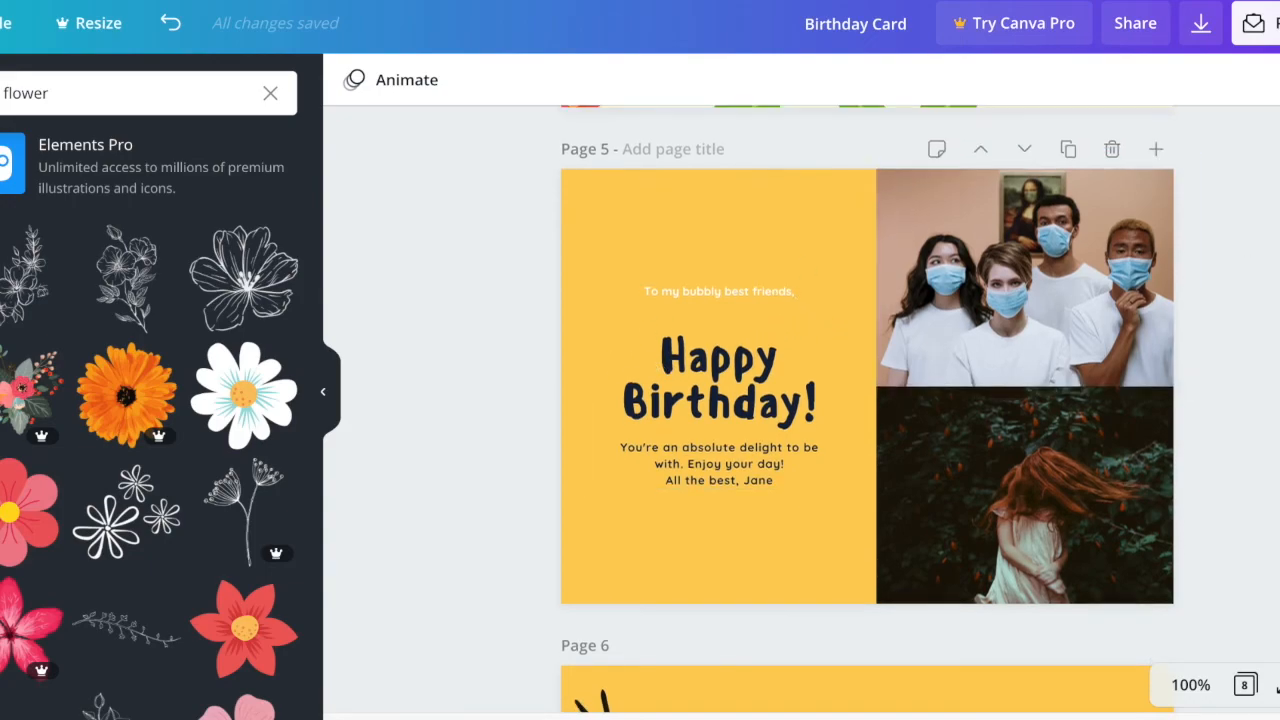
scroll(867, 409, up, 10)
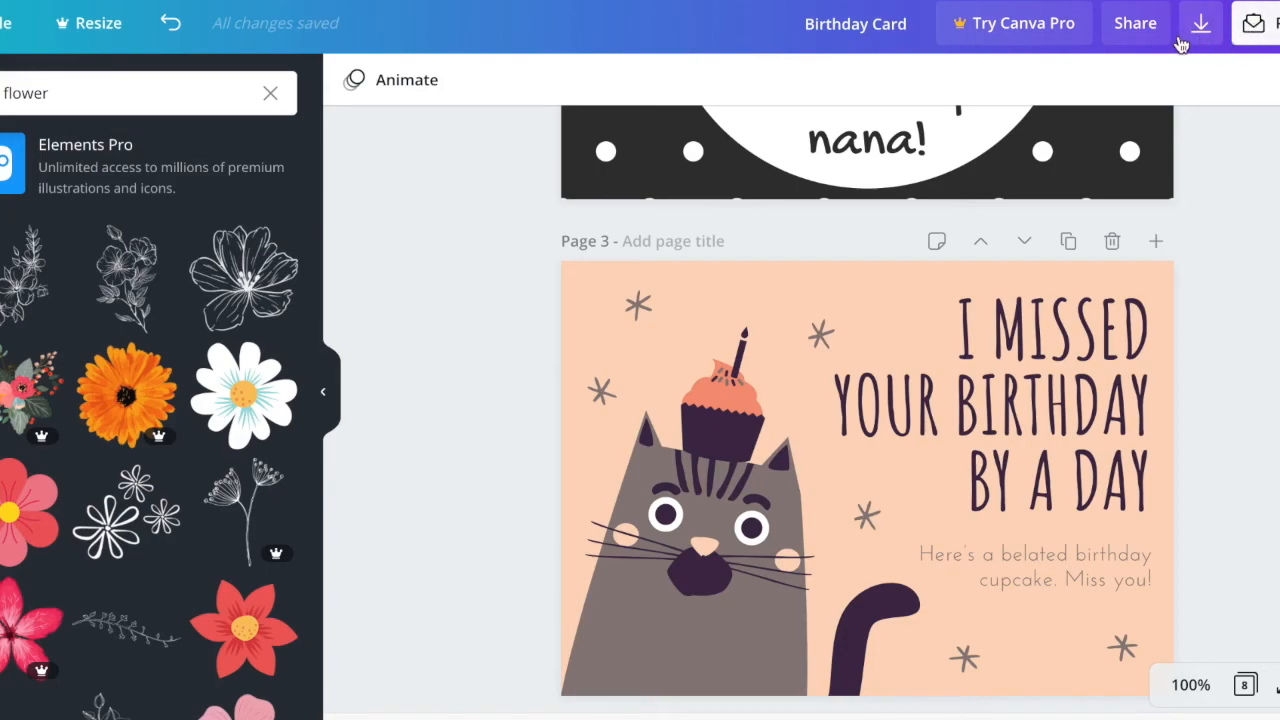
Step: Limit the PDF Print download to page 1, and view the available file types and the printing and sharing options
click(1201, 38)
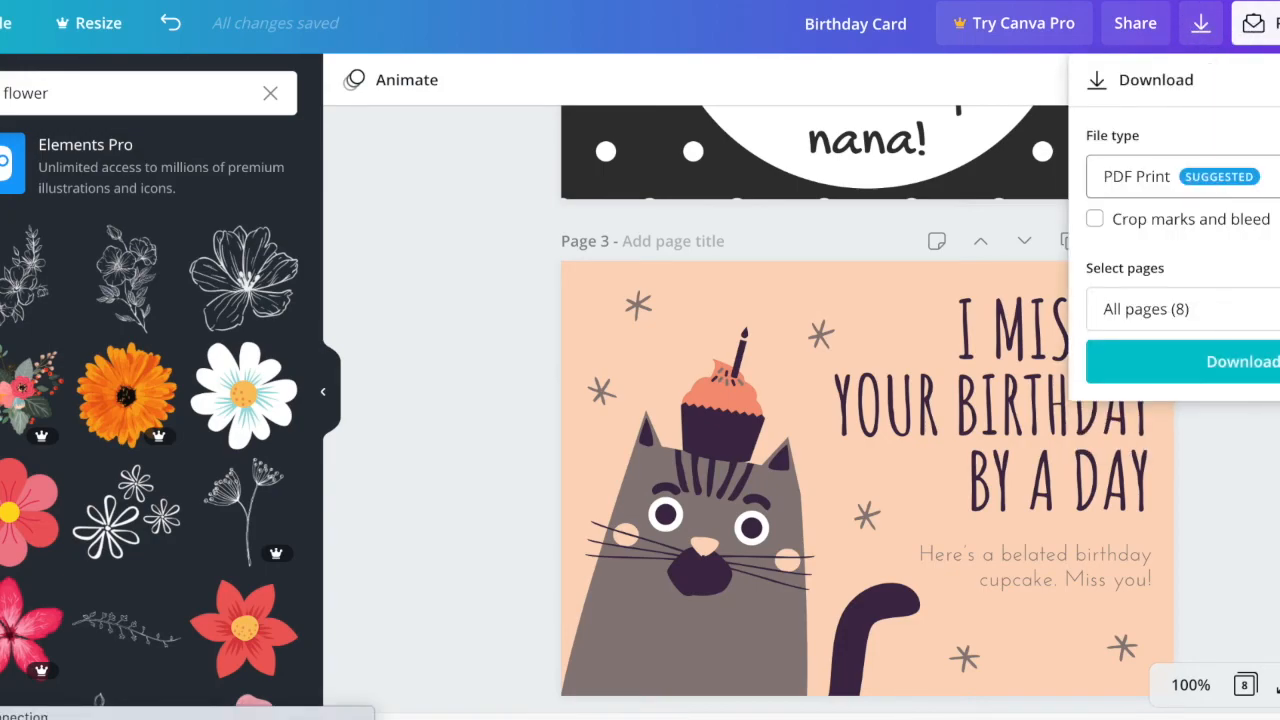
click(1275, 310)
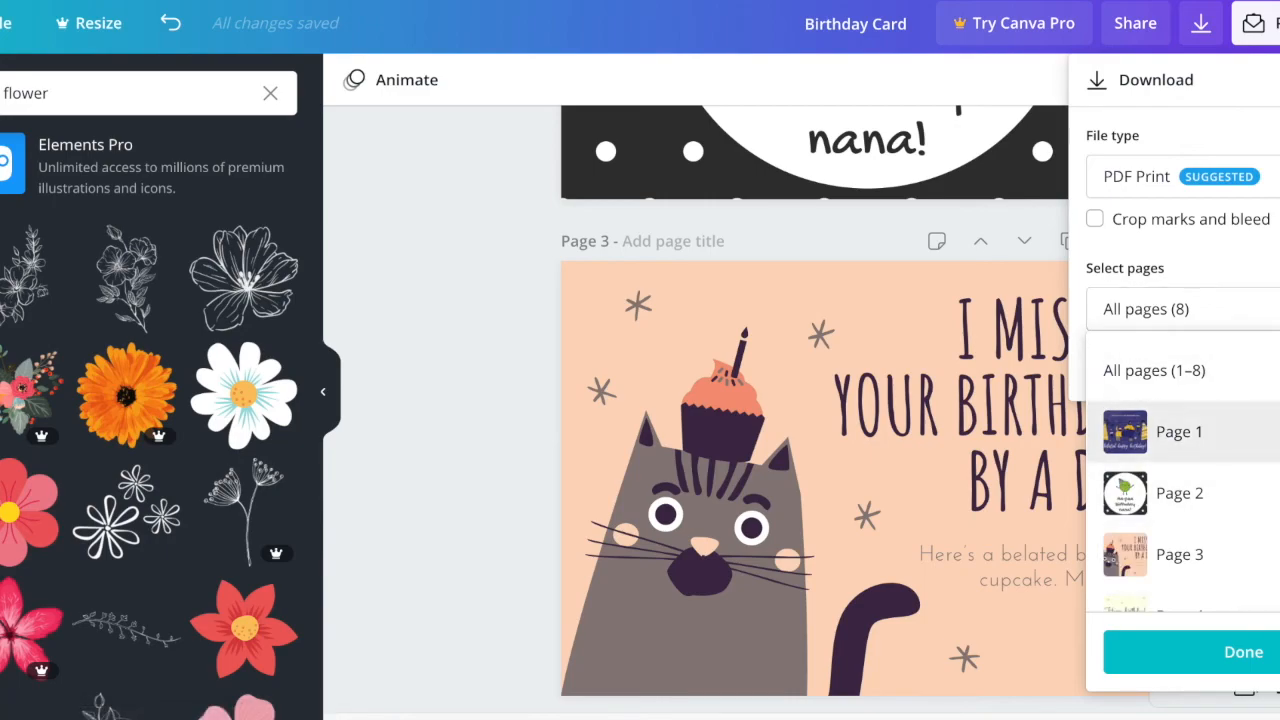
click(1275, 432)
click(1275, 165)
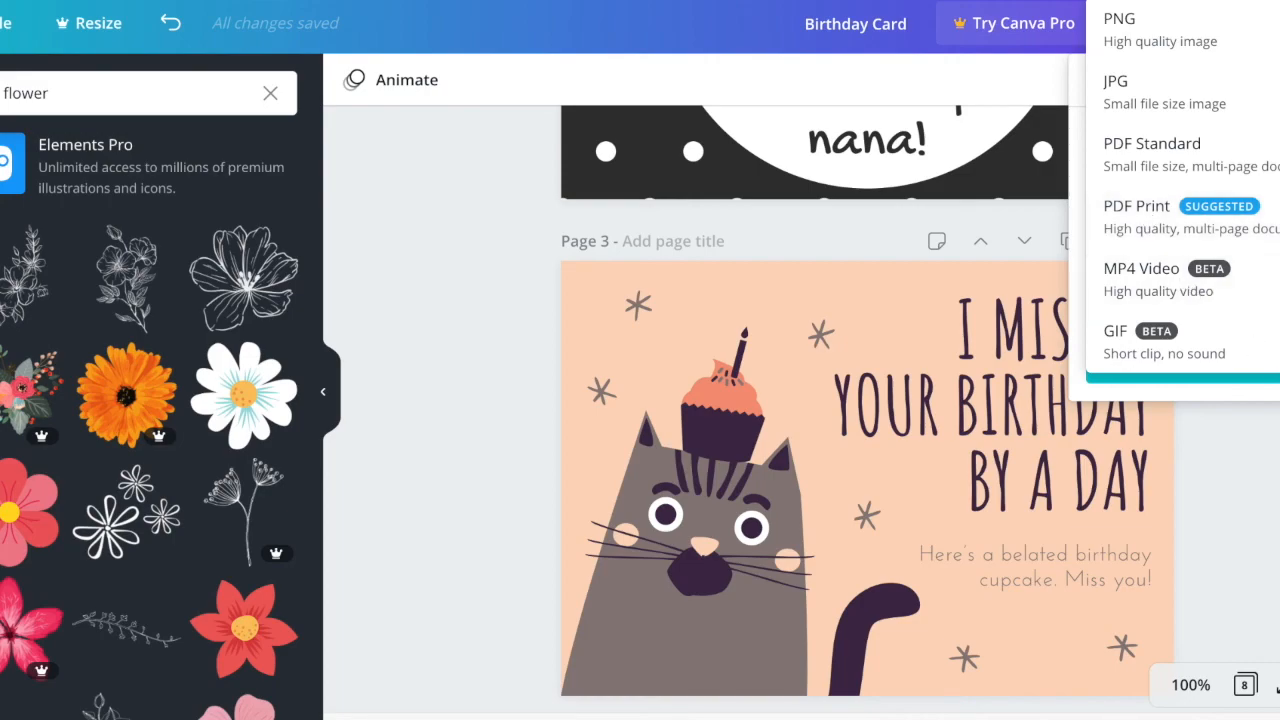
key(Escape)
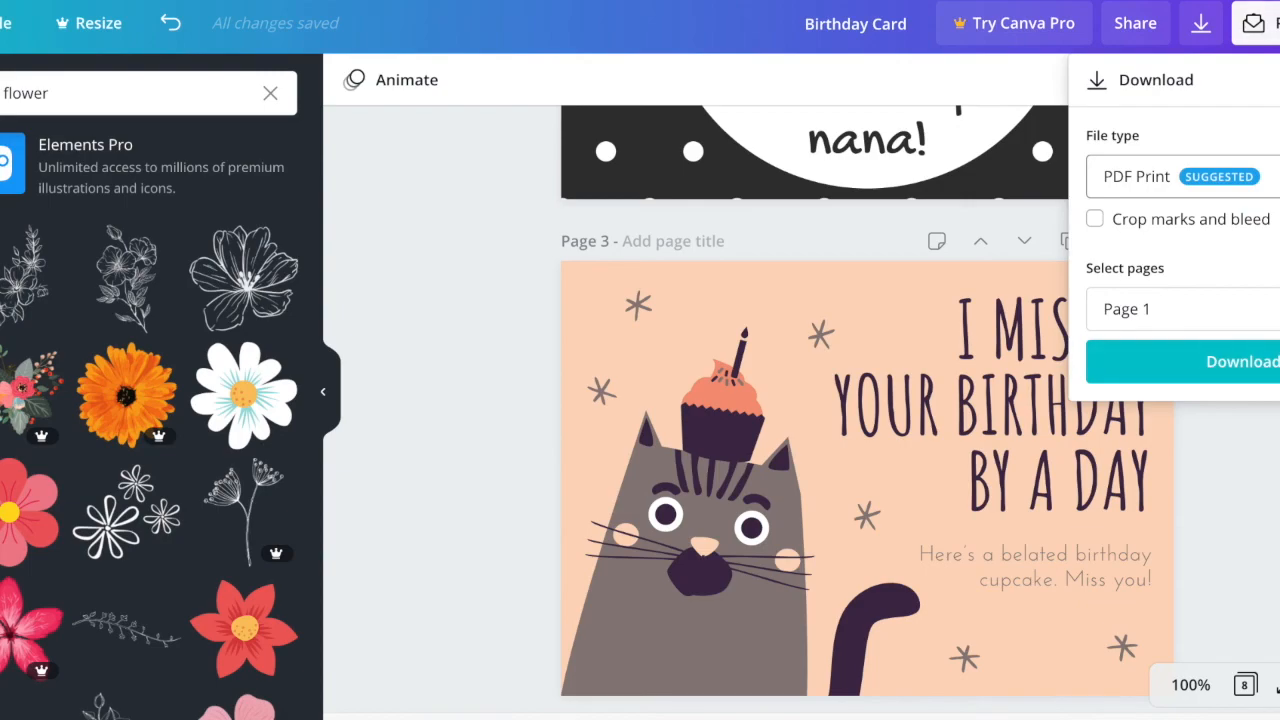
click(1279, 23)
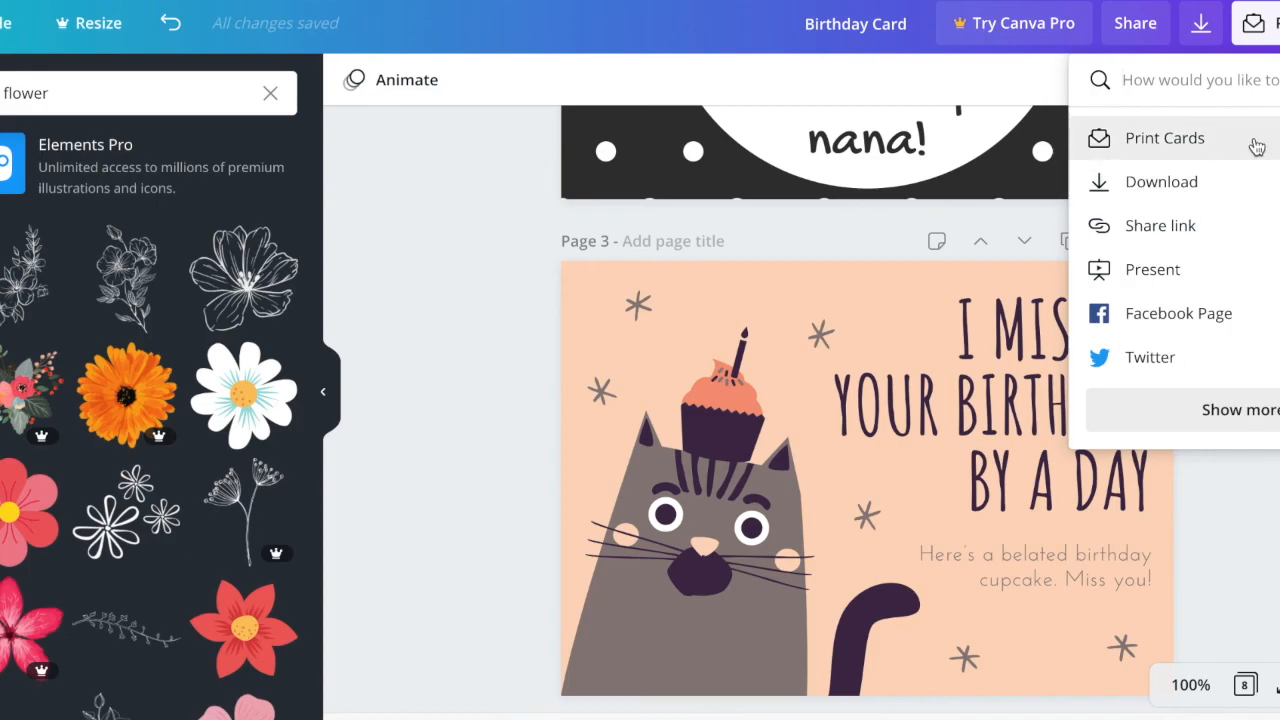
click(1202, 456)
Step: Look through the remaining pages of the design down to page 8
scroll(1200, 450, down, 3)
scroll(1200, 445, down, 10)
scroll(1200, 442, down, 3)
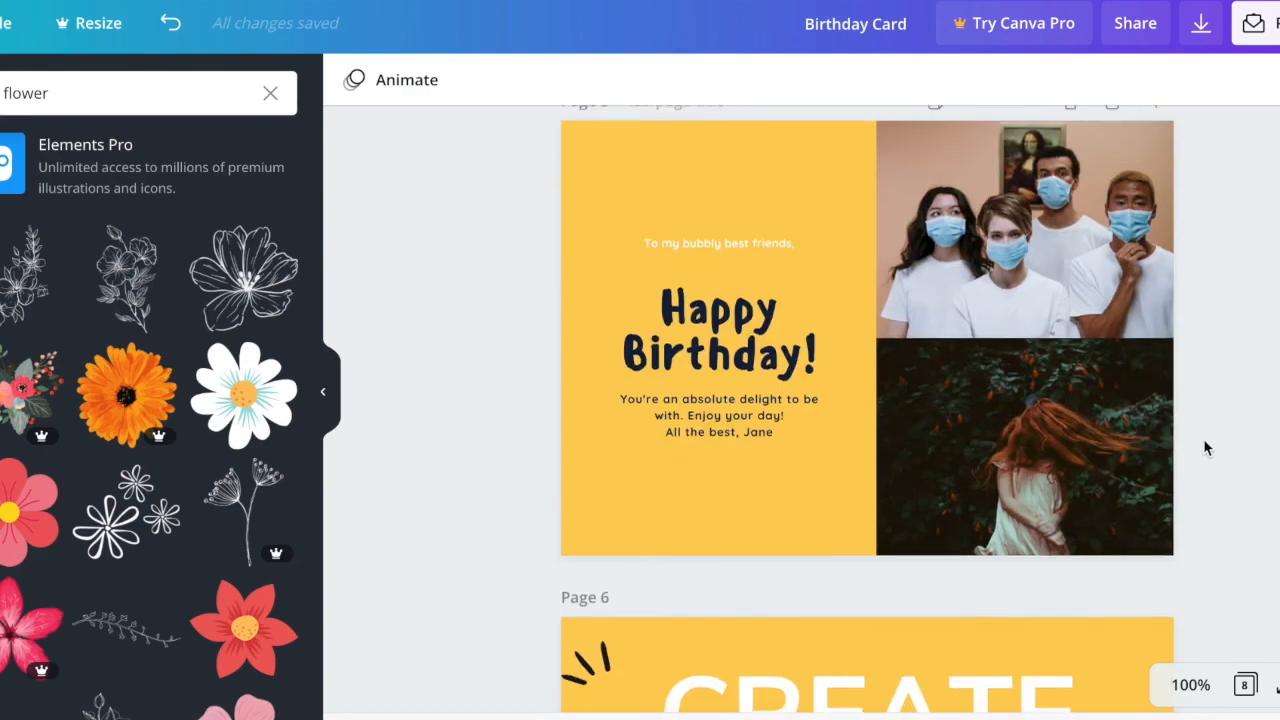
scroll(1203, 438, down, 15)
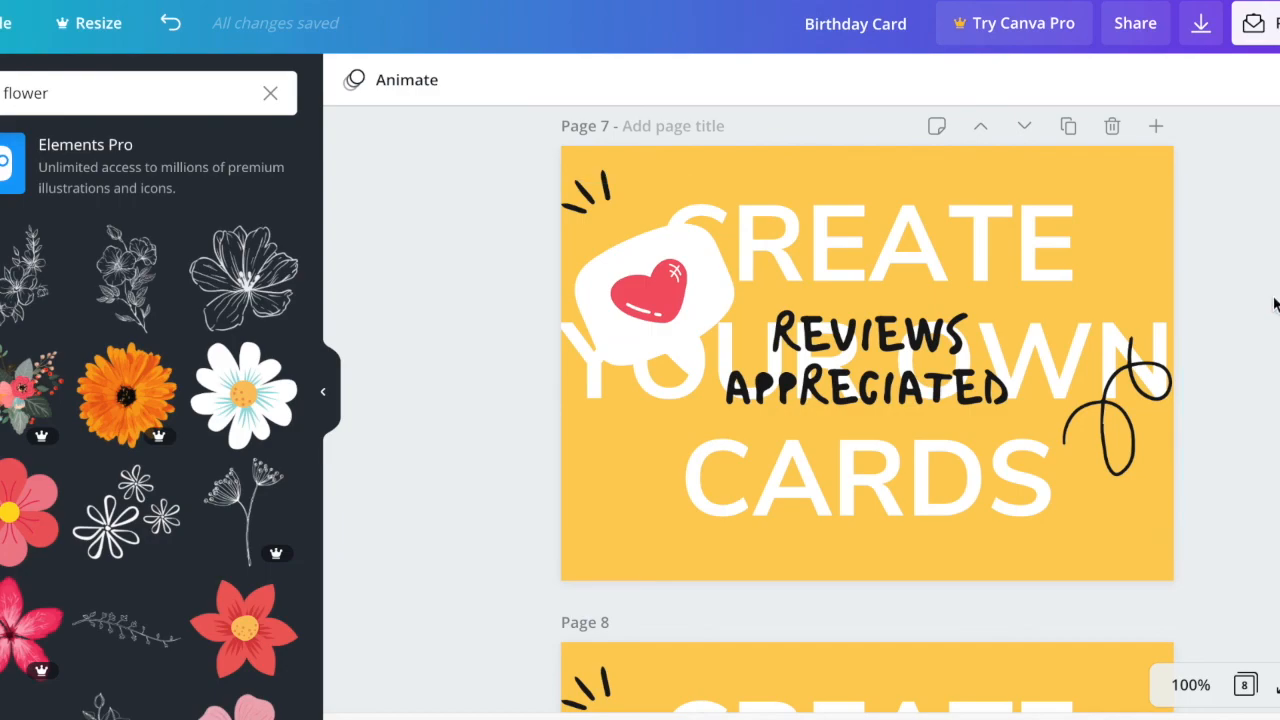
scroll(1273, 305, down, 5)
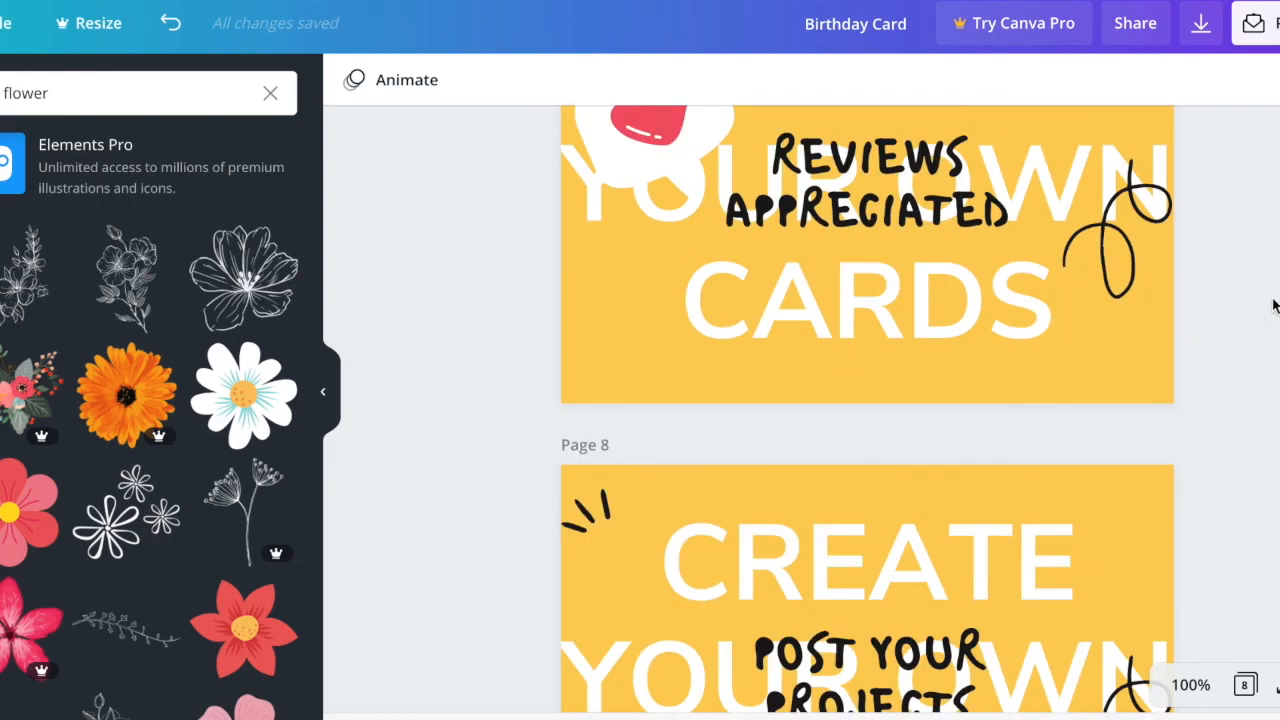